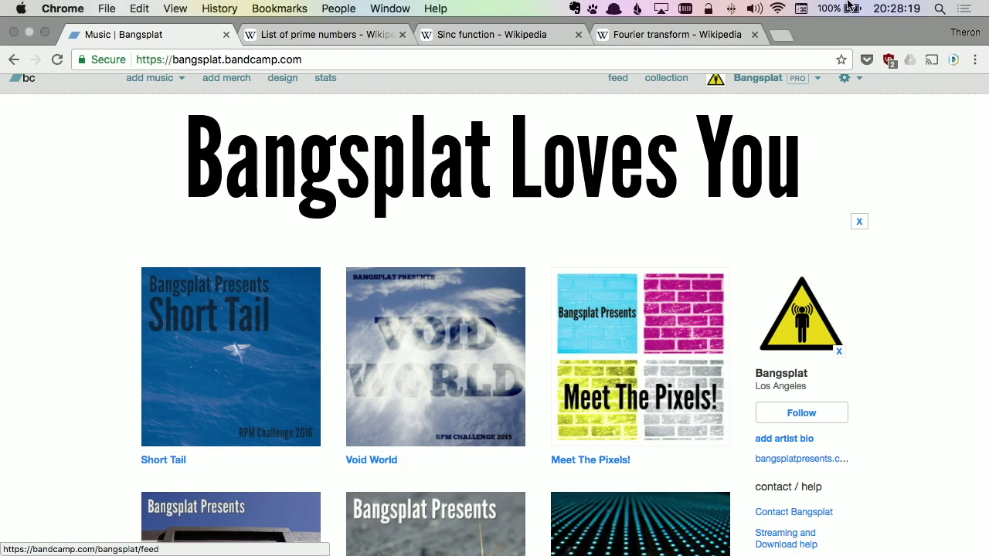
left_click(896, 7)
left_click(896, 8)
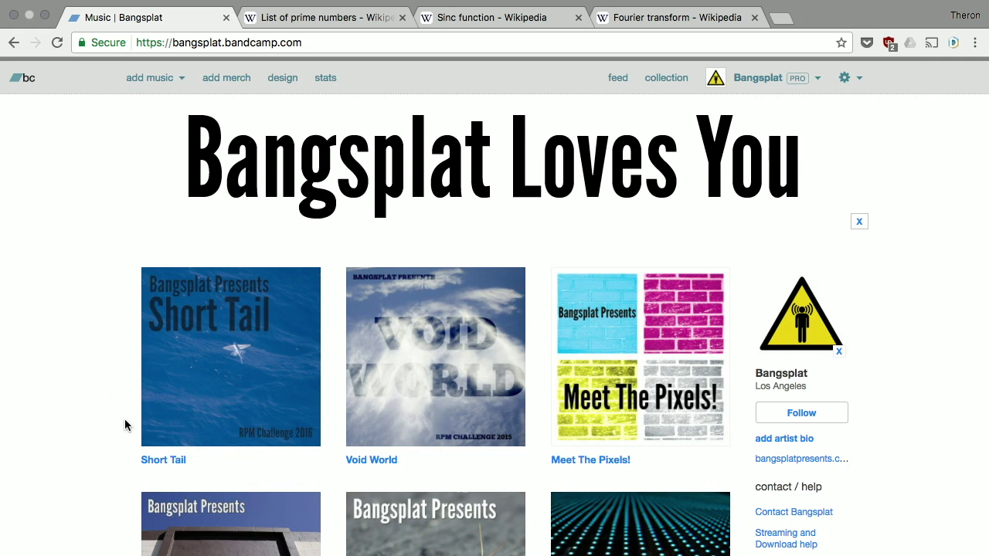
Browse the album covers on the Bangsplat Bandcamp music page from the newest release to the oldest.
scroll(125, 424, "down", 7)
scroll(125, 423, "down", 2)
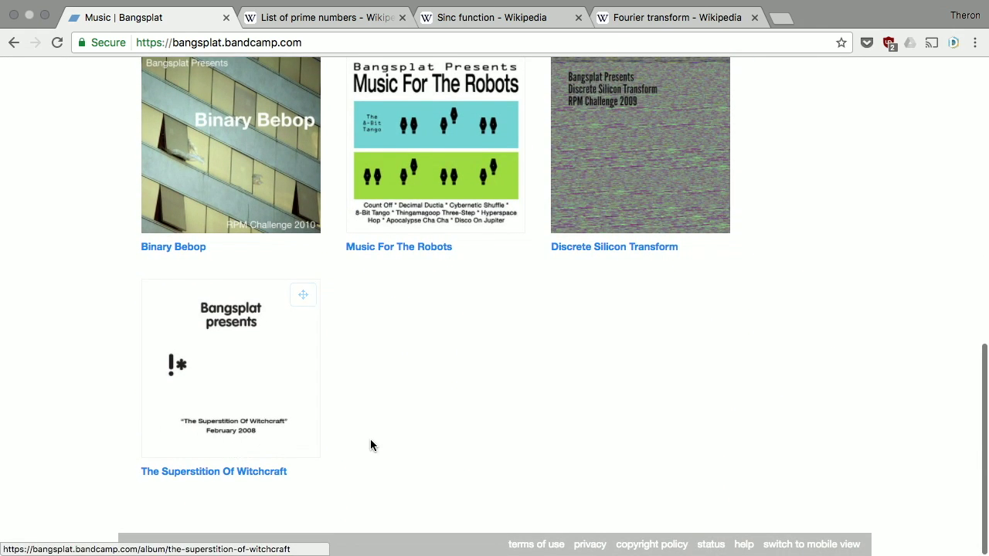
scroll(370, 439, "up", 9)
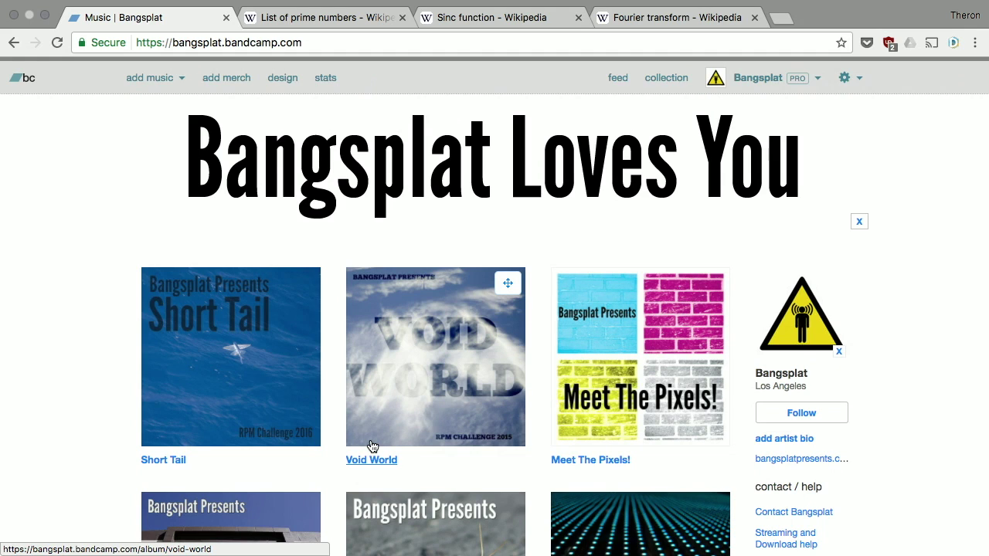
scroll(372, 447, "down", 2)
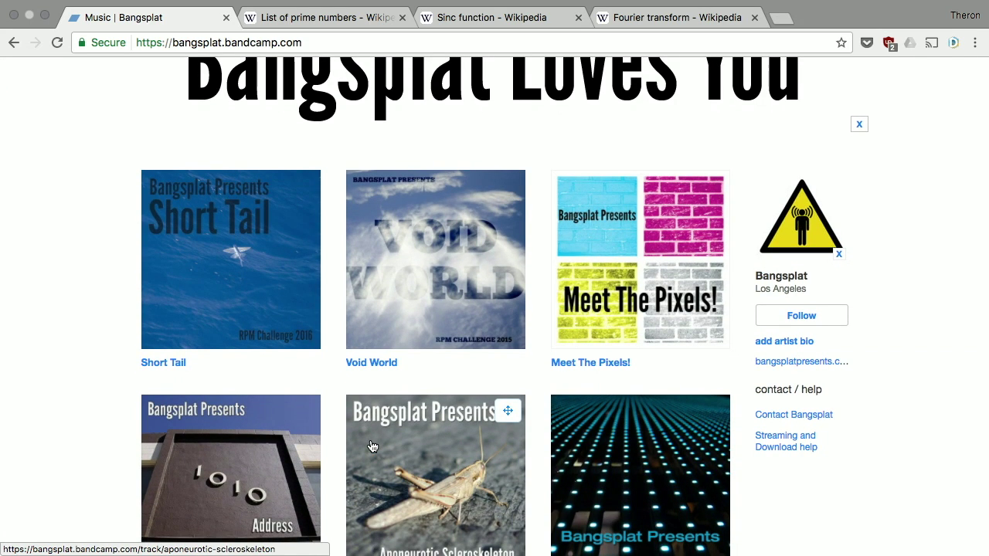
scroll(372, 447, "down", 10)
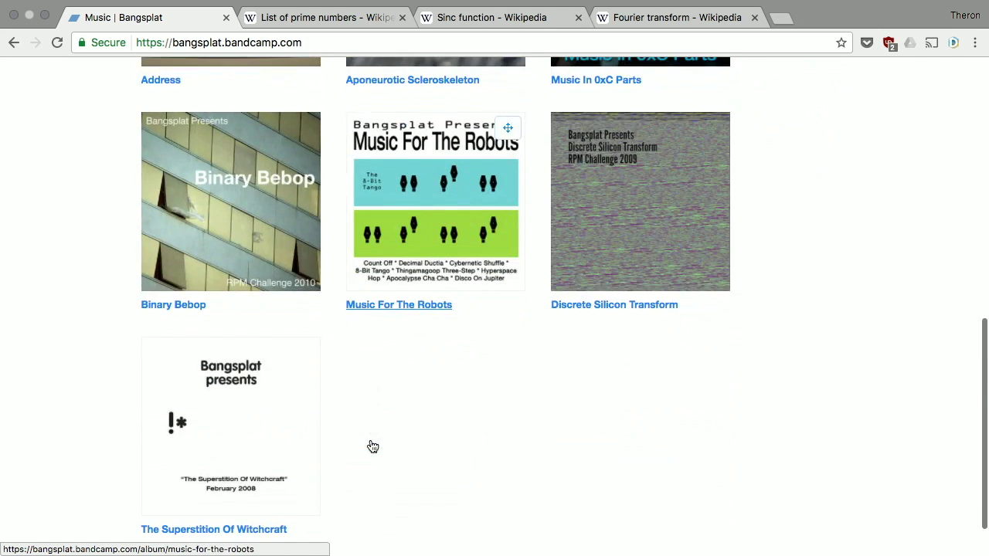
scroll(370, 444, "up", 3)
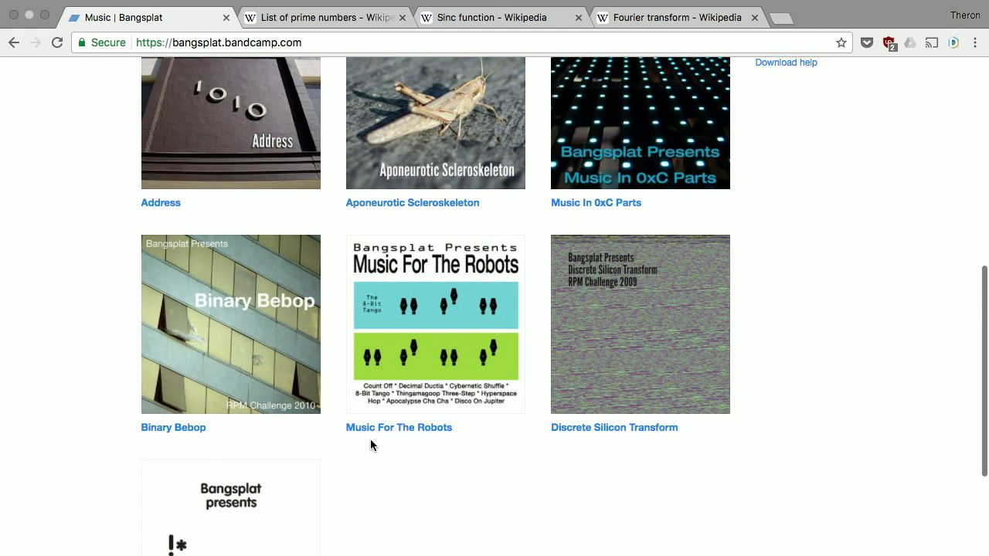
scroll(370, 444, "down", 2)
scroll(370, 445, "up", 9)
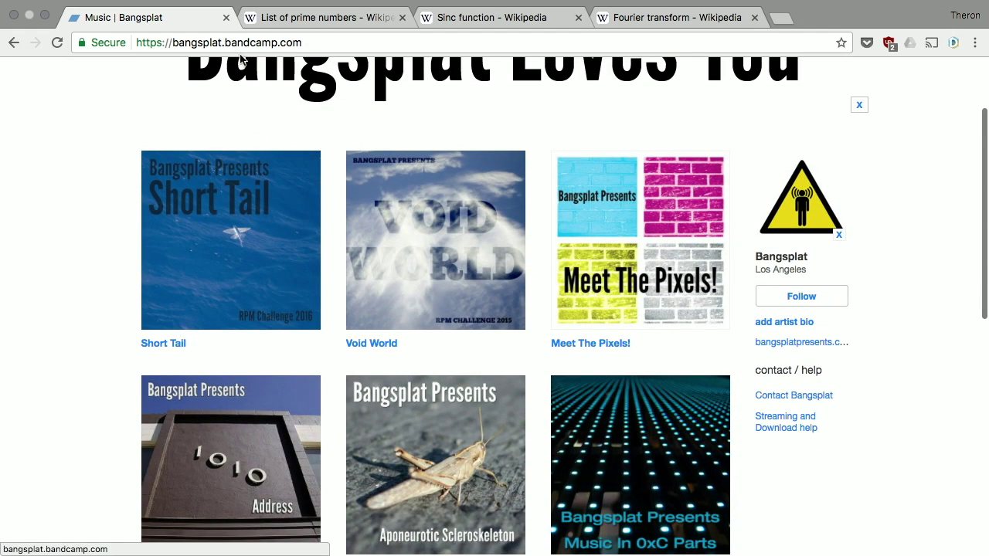
scroll(49, 354, "down", 5)
scroll(49, 353, "down", 6)
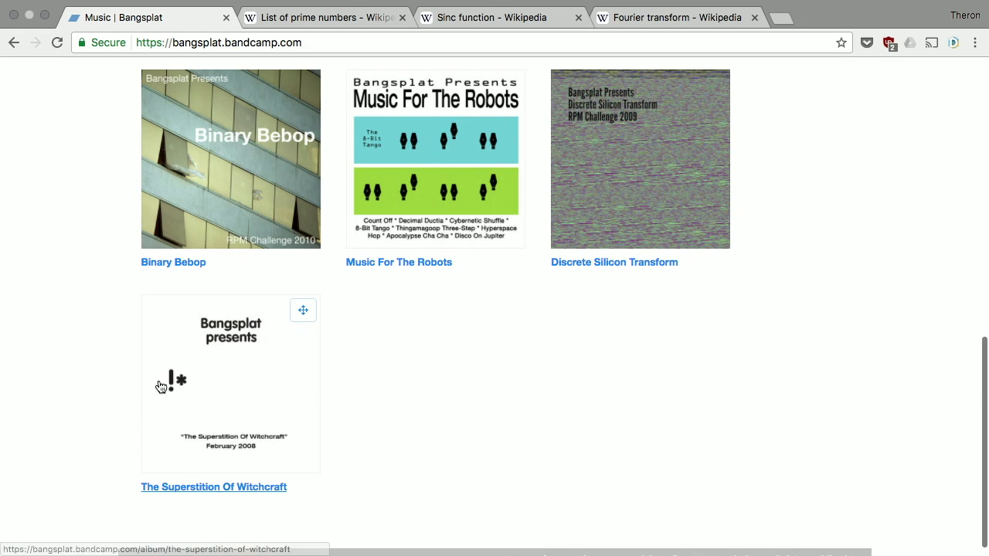
scroll(262, 390, "up", 3)
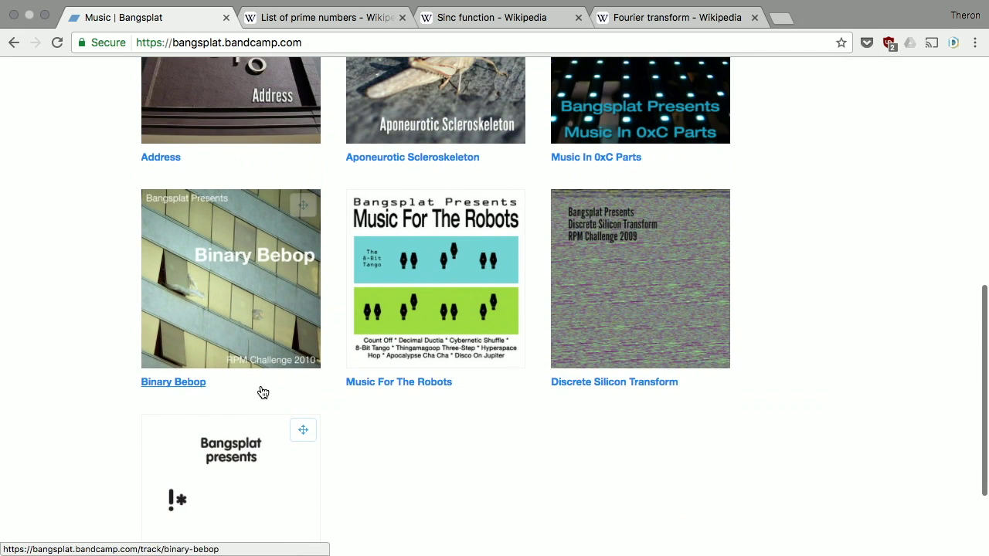
scroll(255, 337, "up", 8)
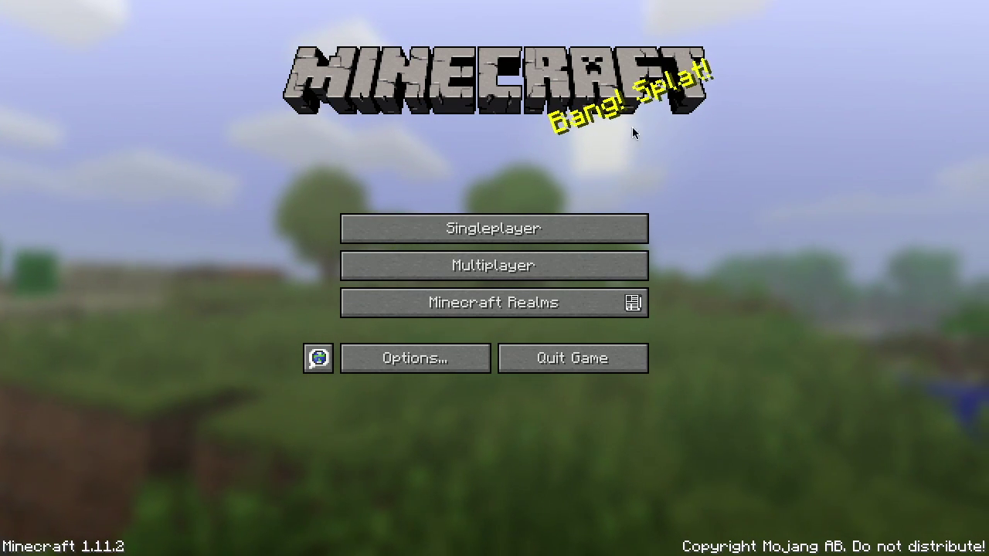
In Minecraft, examine the available and selected resource packs in the options and return to the title screen.
left_click(445, 352)
left_click(360, 286)
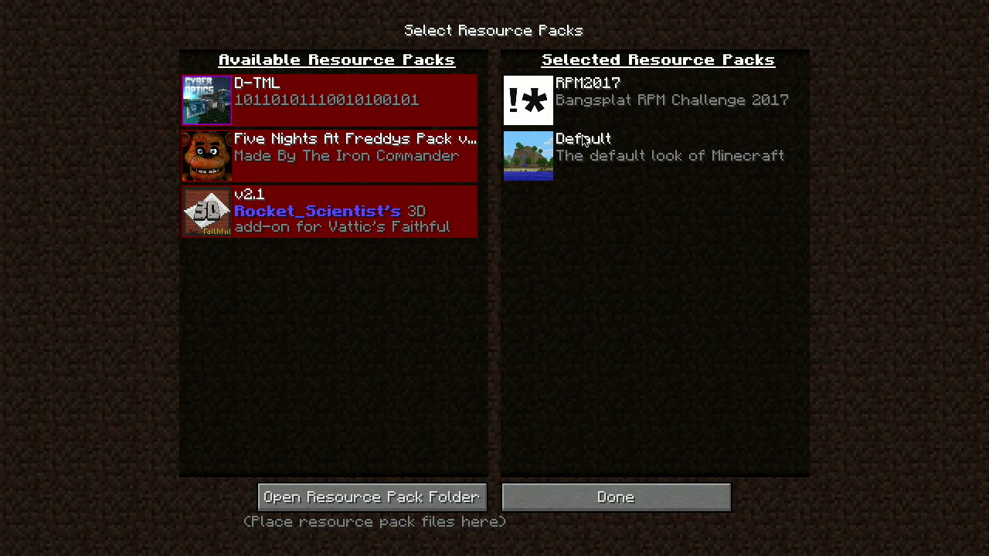
left_click(551, 505)
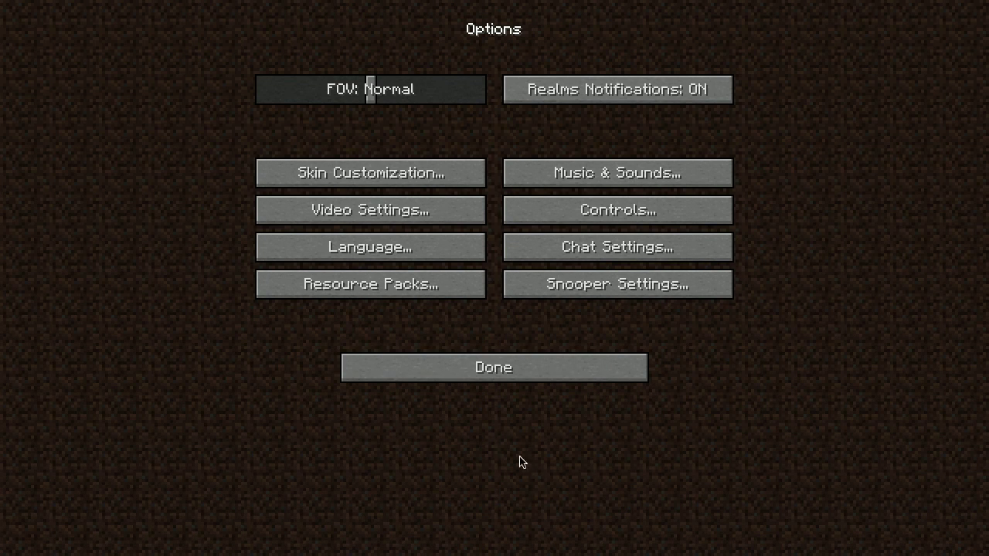
left_click(475, 379)
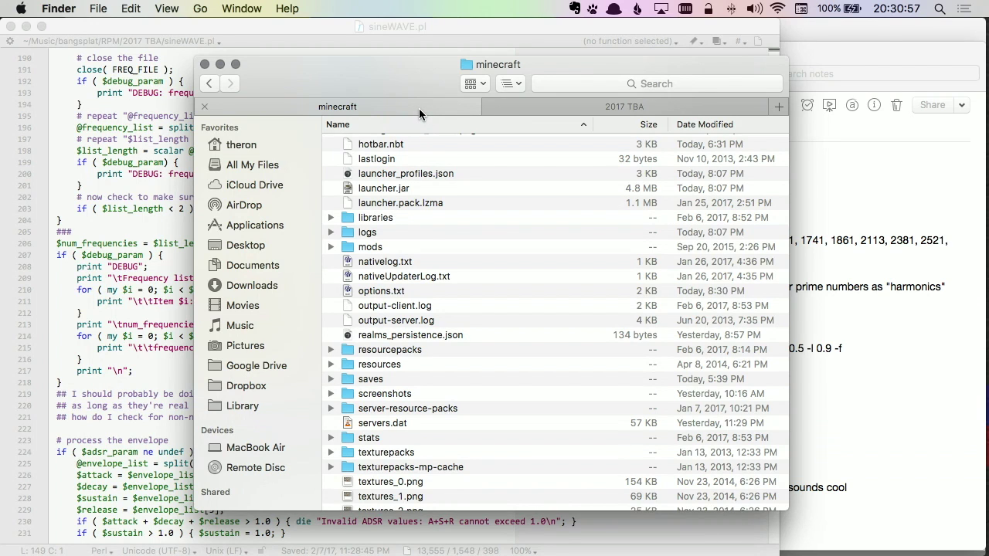
In Finder, examine the contents of the minecraft folder and its chain of parent folders.
scroll(426, 193, "up", 2)
scroll(432, 232, "down", 5)
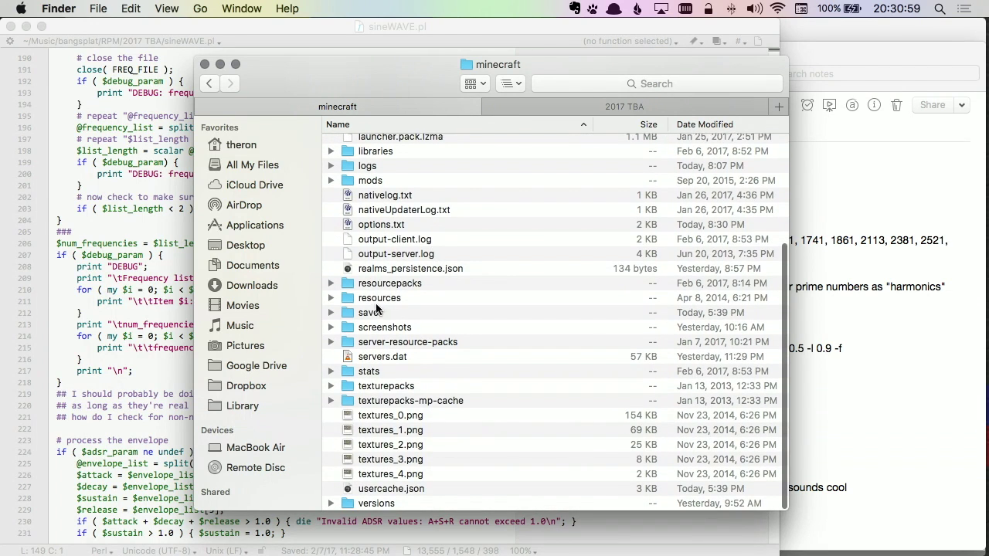
left_click(487, 65, "super")
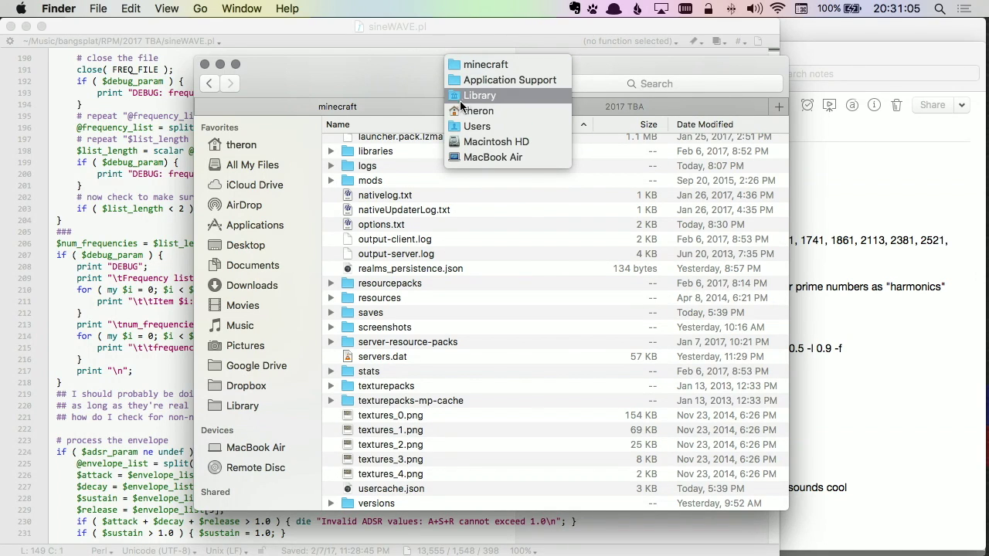
left_click(370, 72)
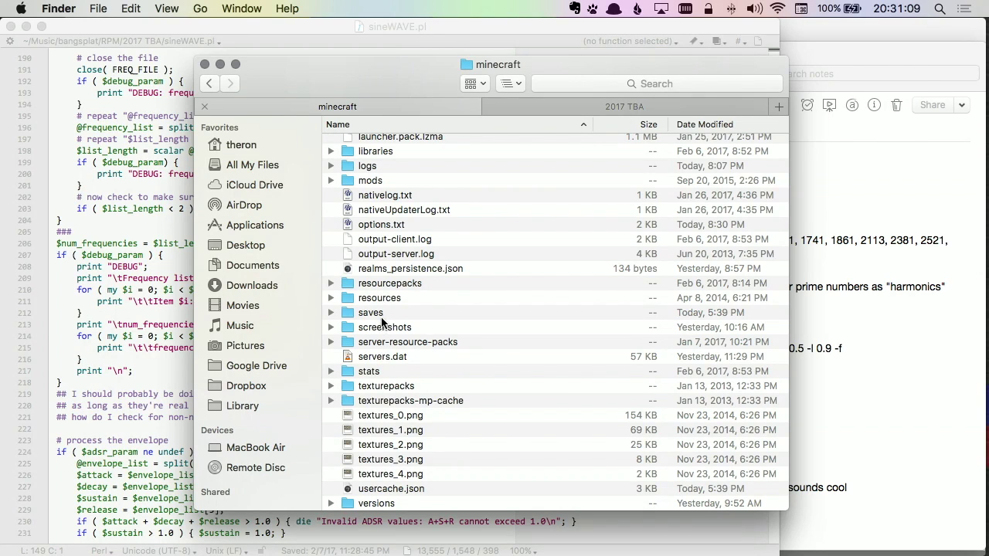
Open the RPM2017 pack inside the resourcepacks folder and expand its assets folder.
double_click(383, 285)
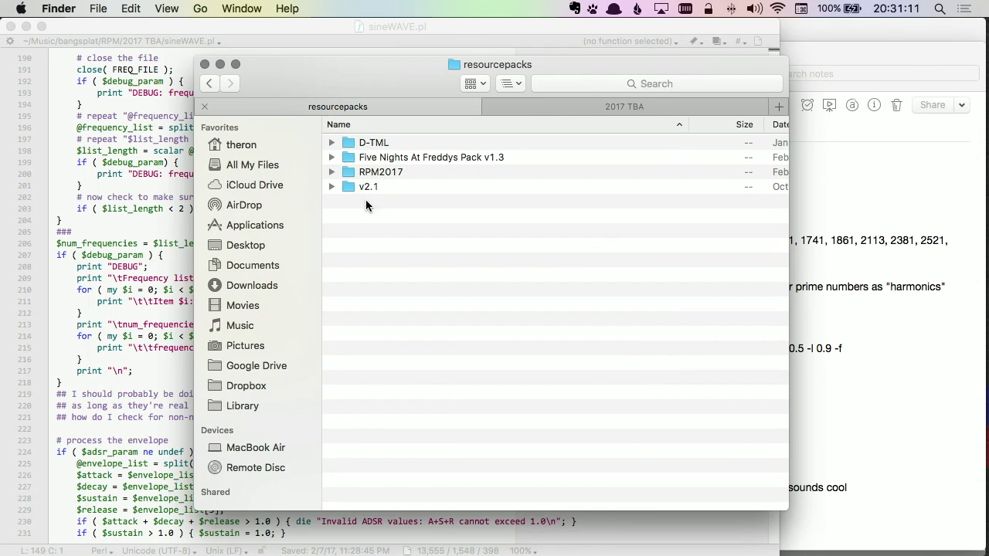
double_click(370, 171)
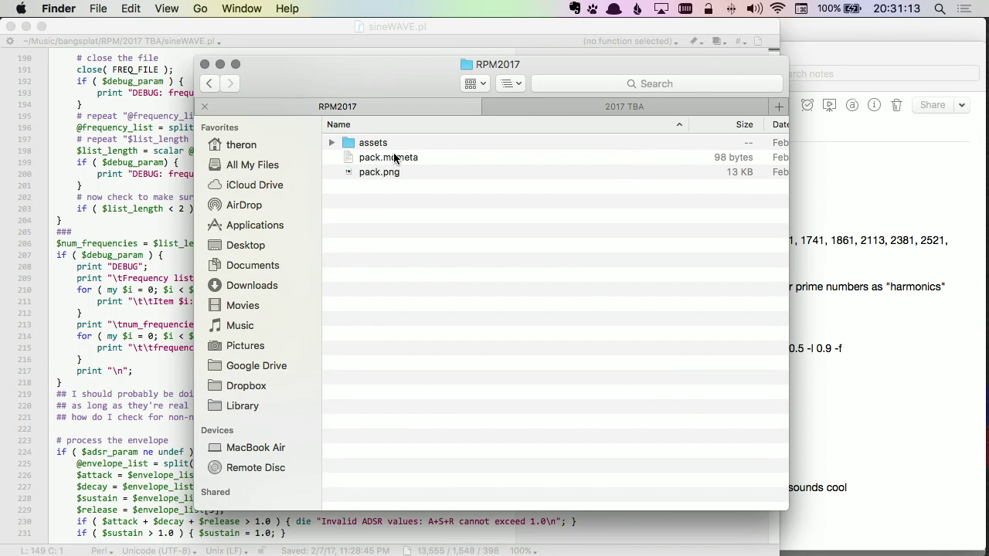
left_click(331, 143)
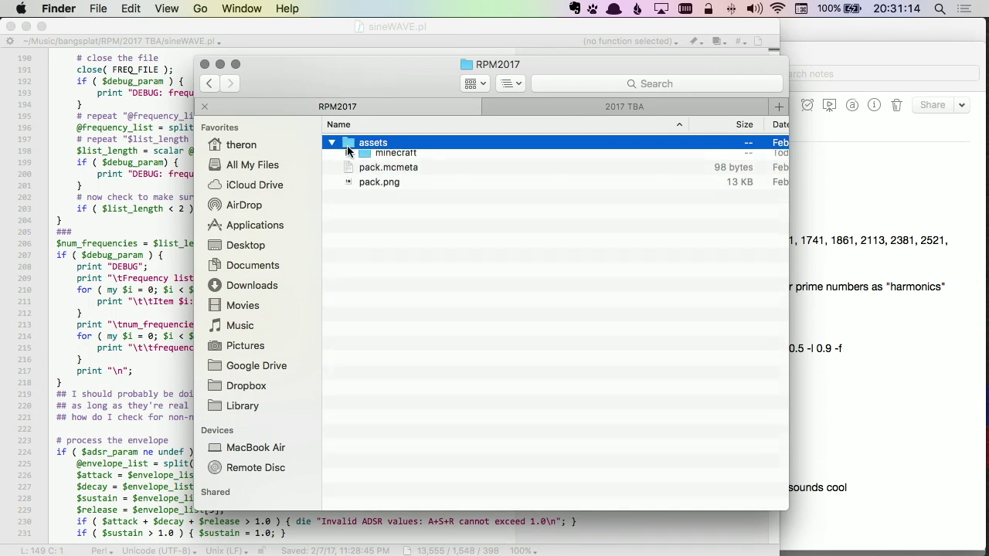
Preview the pack.png icon and the pack.mcmeta description file with Quick Look, closing each preview.
left_click(374, 185)
key("space")
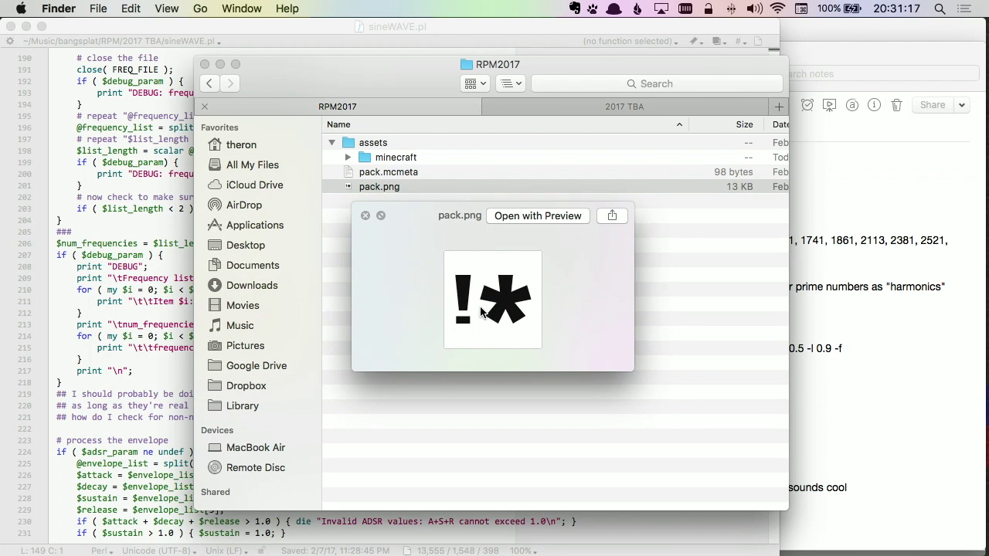
key("space")
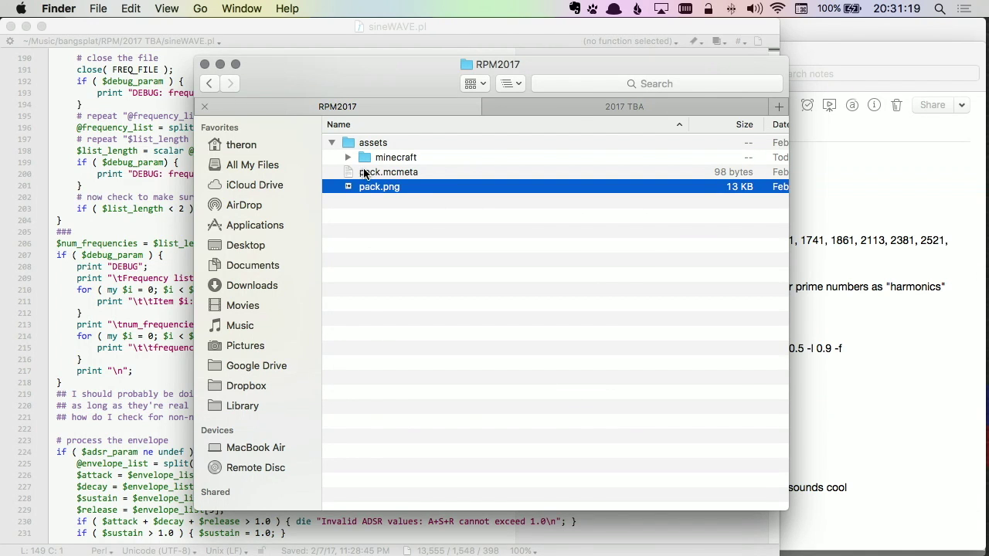
left_click(370, 173)
key("space")
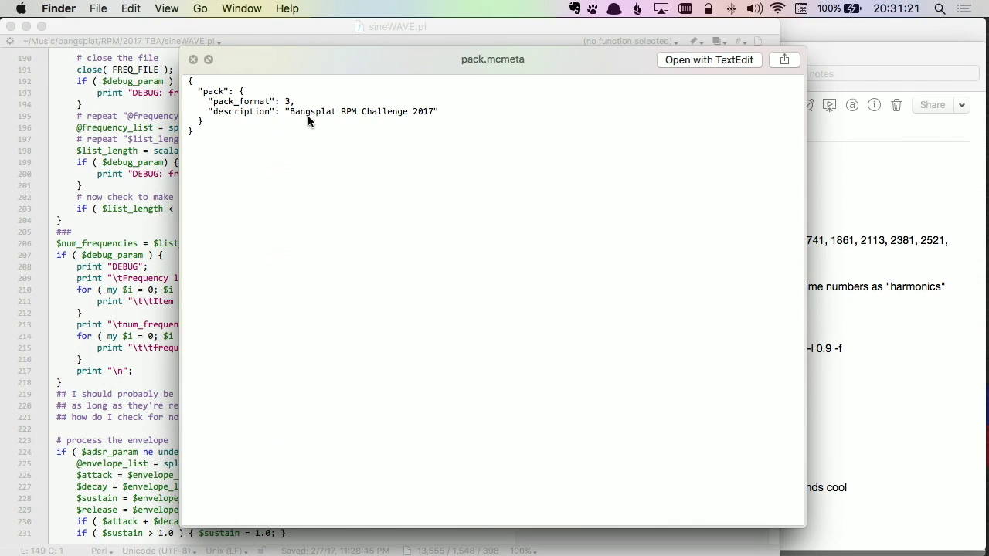
key("space")
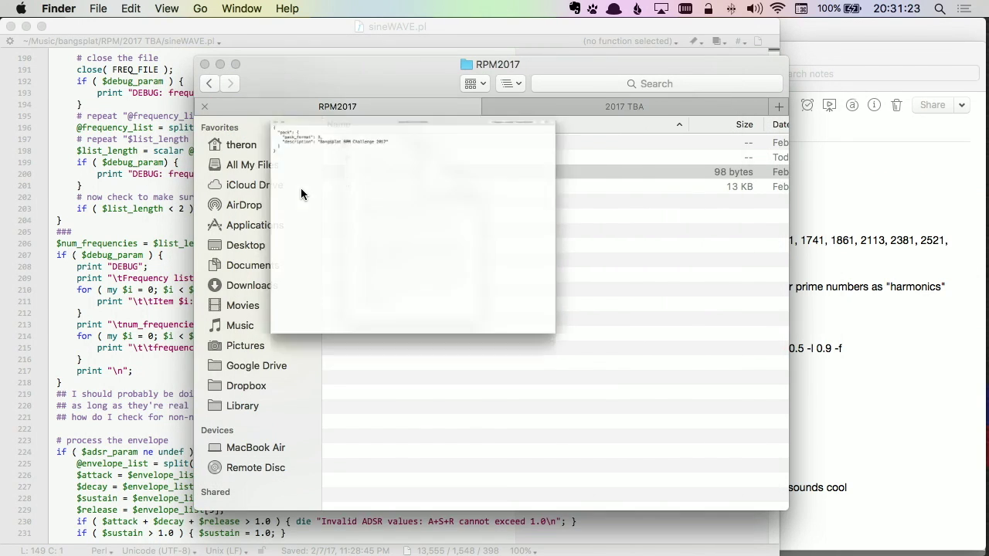
Expand the minecraft folder inside assets and select the harp.ogg note sound.
left_click(342, 158)
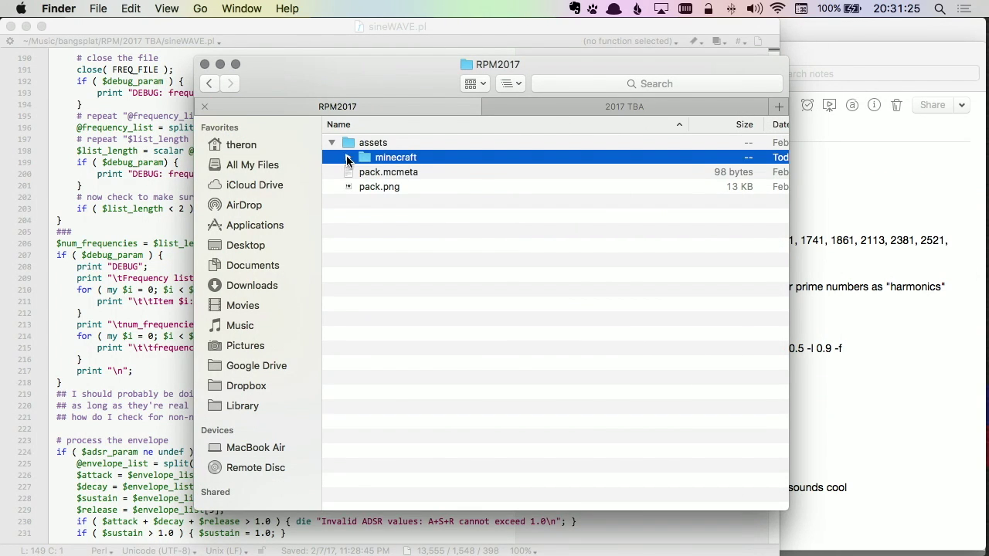
left_click(348, 158)
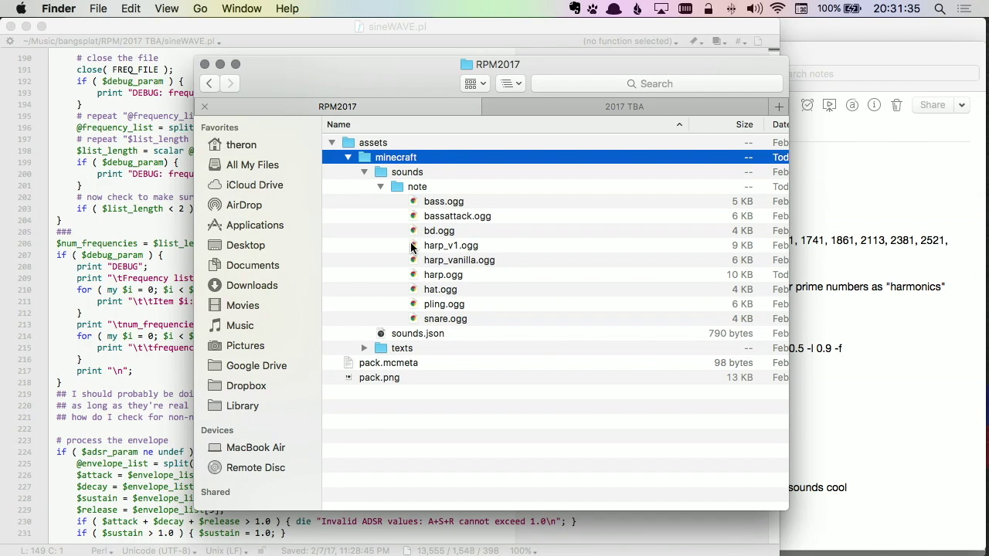
left_click(417, 276)
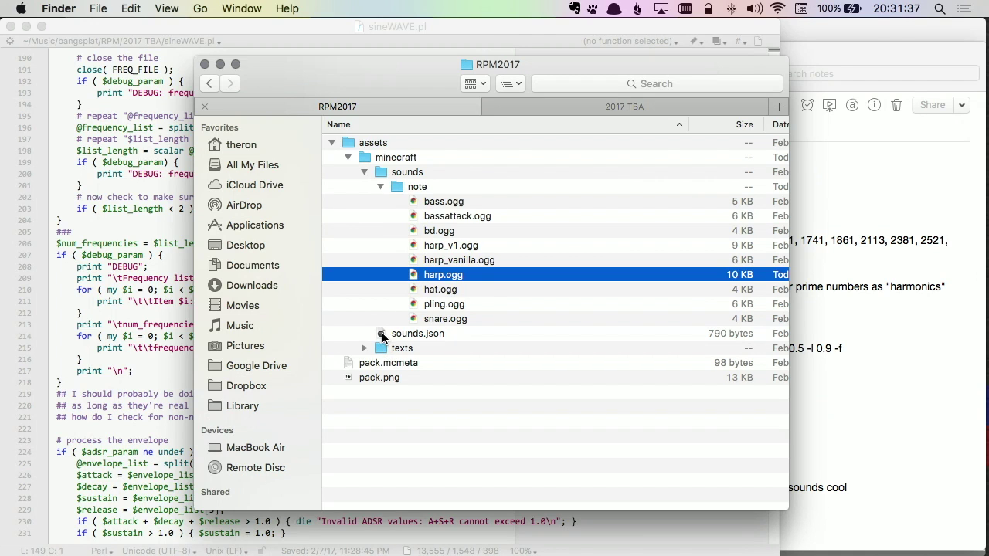
Open sounds.json from the pack's minecraft folder in BBEdit instead of its default application.
left_click(382, 335)
key("space")
key("space")
right_click(382, 335)
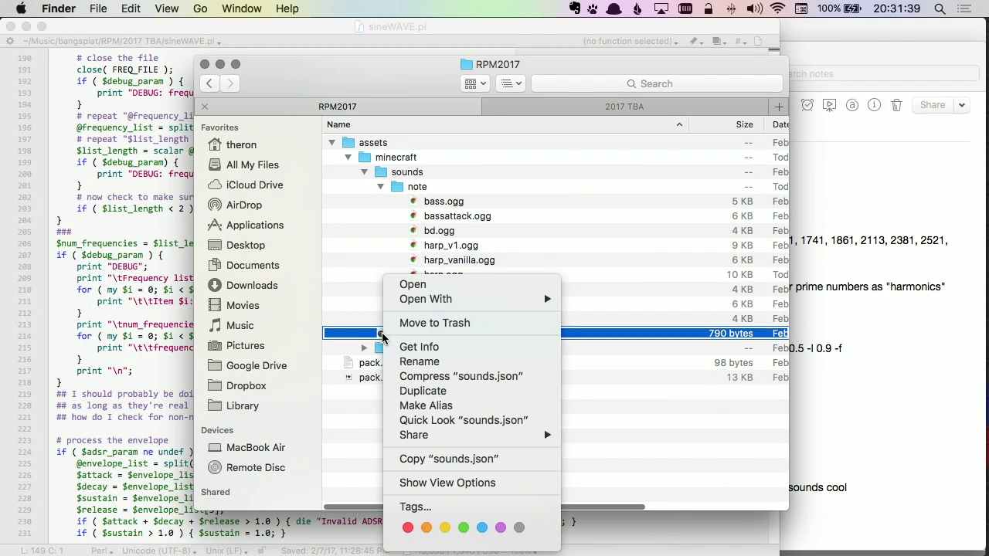
mouse_move(452, 300)
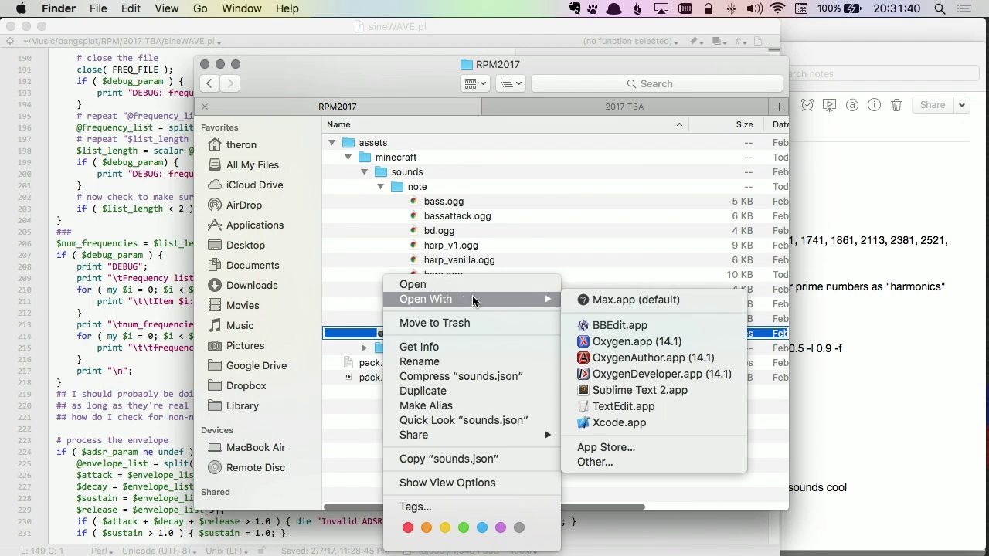
left_click(614, 328)
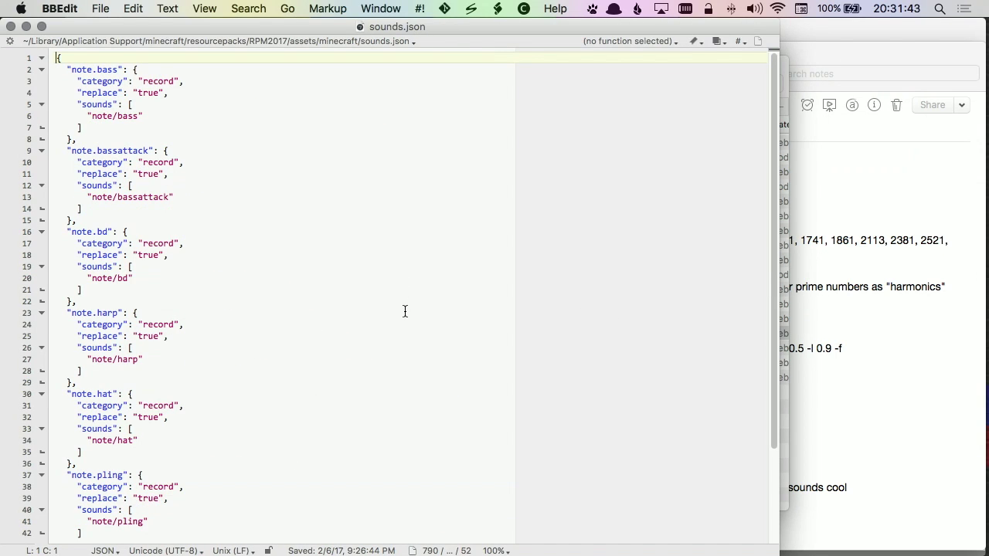
Examine the note sound definitions in sounds.json, from note.bass through note.snare.
scroll(404, 311, "down", 5)
scroll(405, 312, "up", 5)
scroll(123, 191, "down", 3)
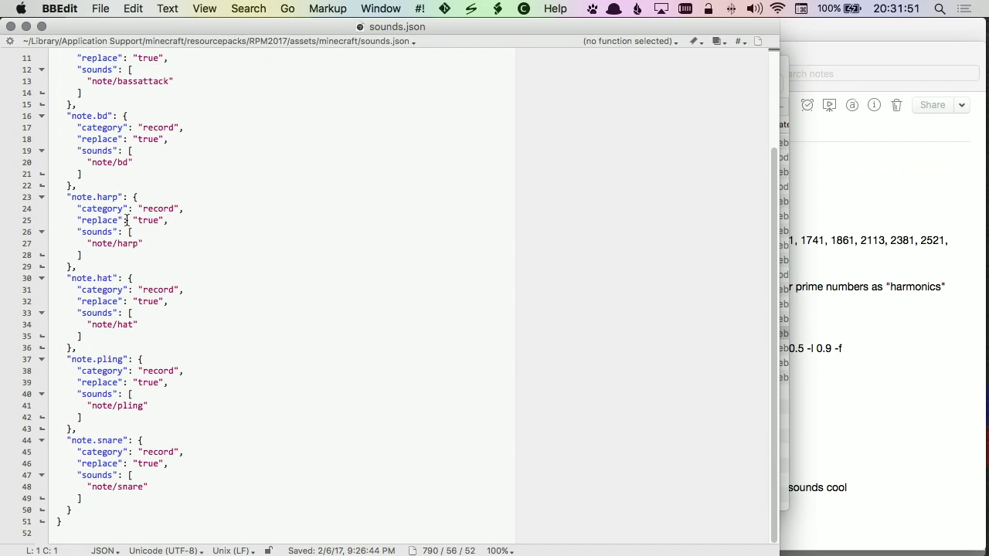
scroll(127, 220, "up", 3)
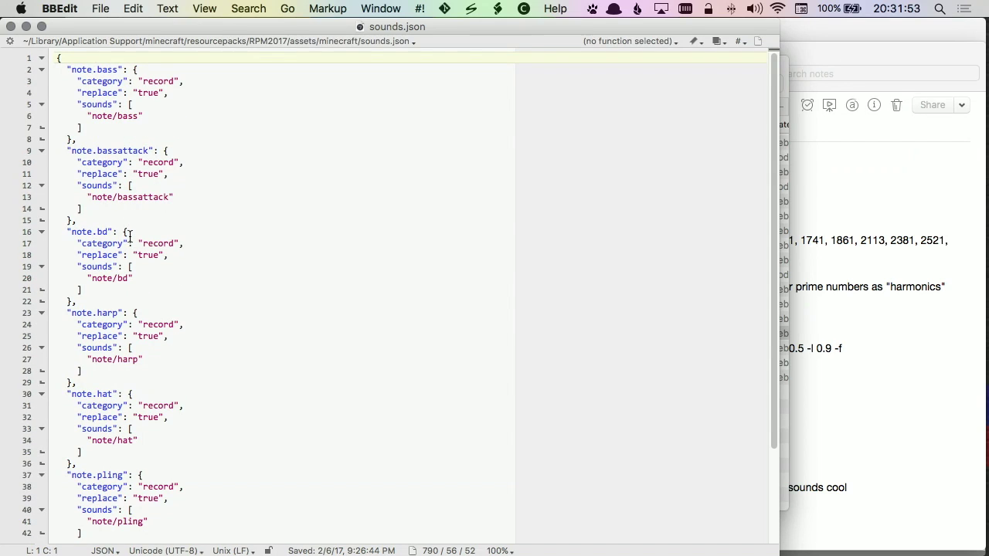
scroll(167, 267, "down", 3)
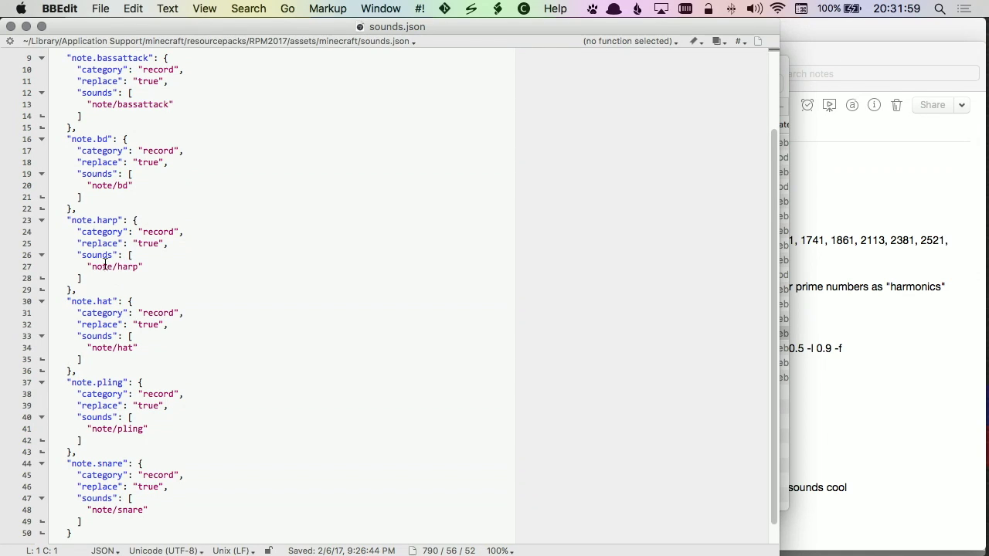
Go from sounds.json to the sineWAVE.pl document and switch to Minecraft.
key("super+alt+bracketright")
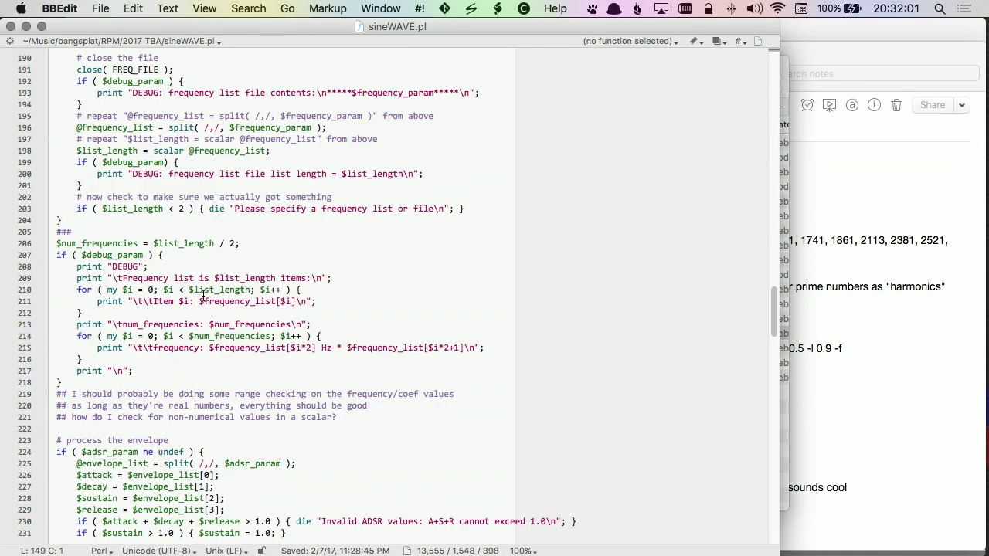
key("super+Tab")
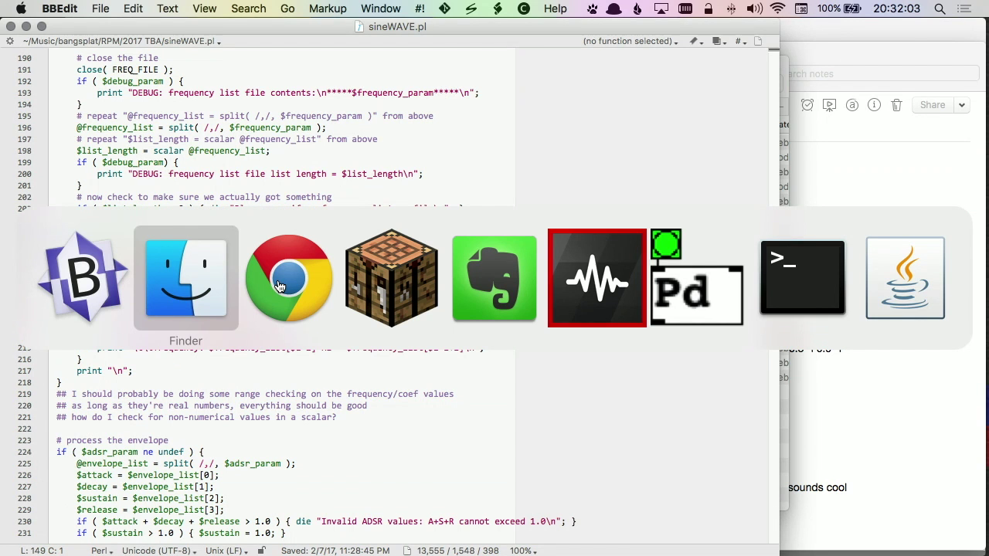
key("super+Tab")
key("super+Tab")
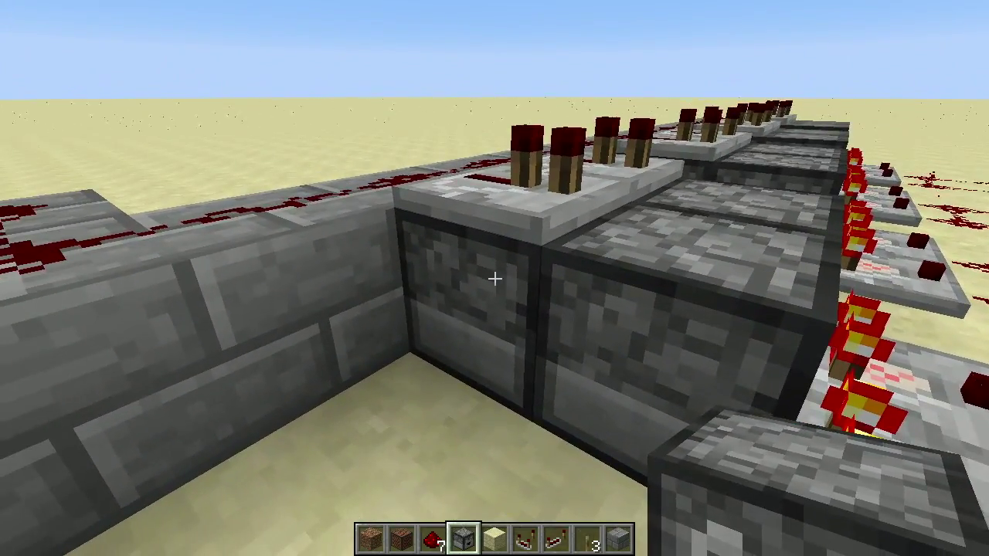
Inspect the contents of the two adjacent droppers at the near end of the dropper row.
right_click(495, 278)
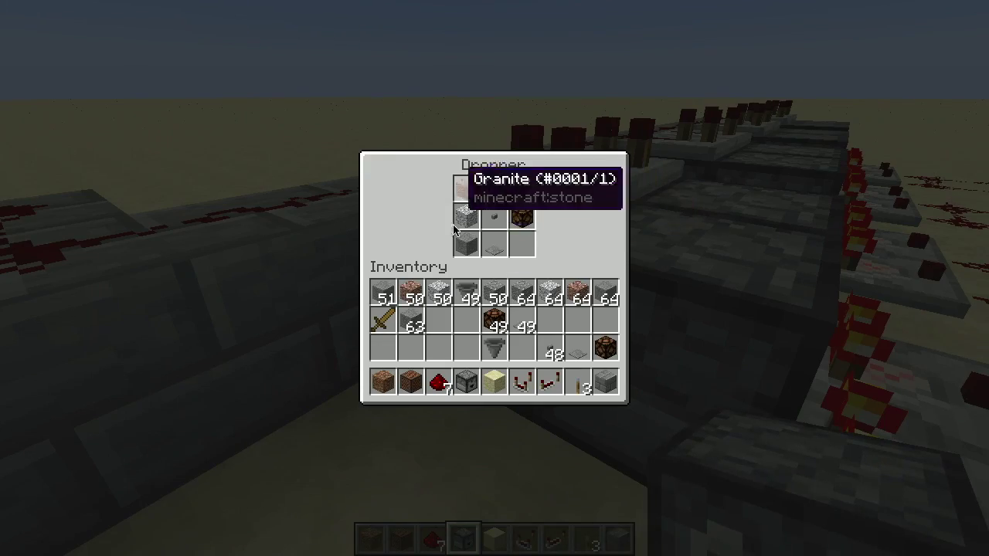
key("e")
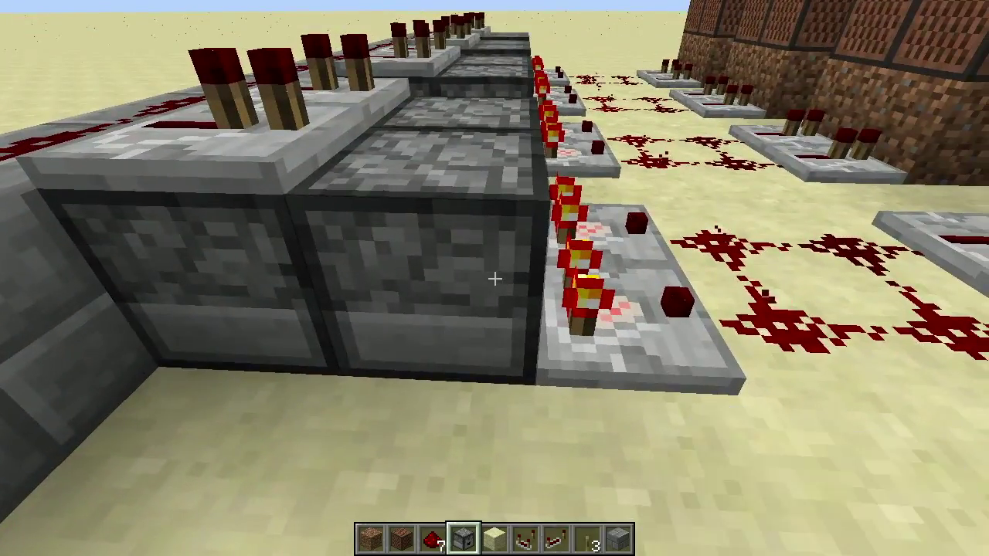
right_click(495, 278)
key("e")
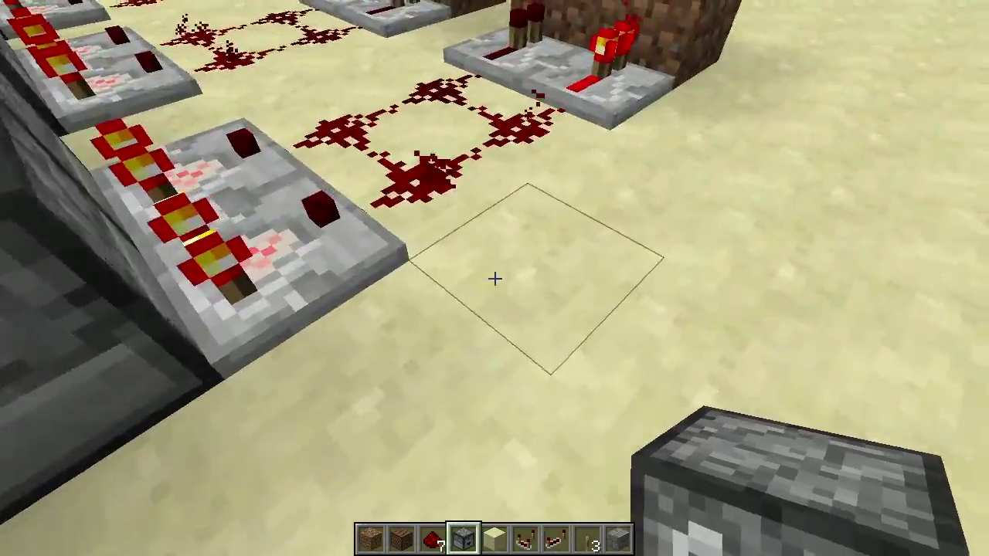
Fly along the dropper rows and examine the comparators, repeaters and redstone line that feed them.
key("w")
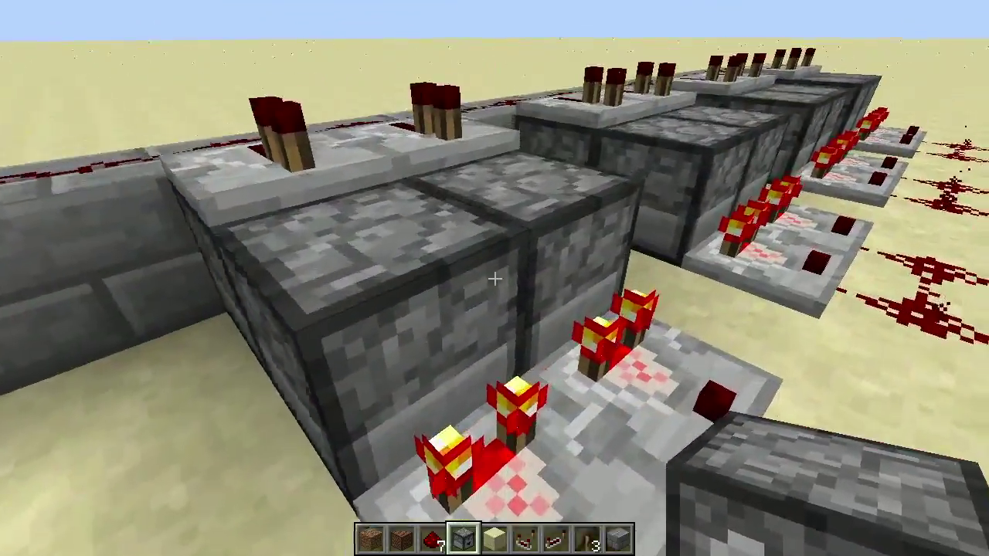
key("w")
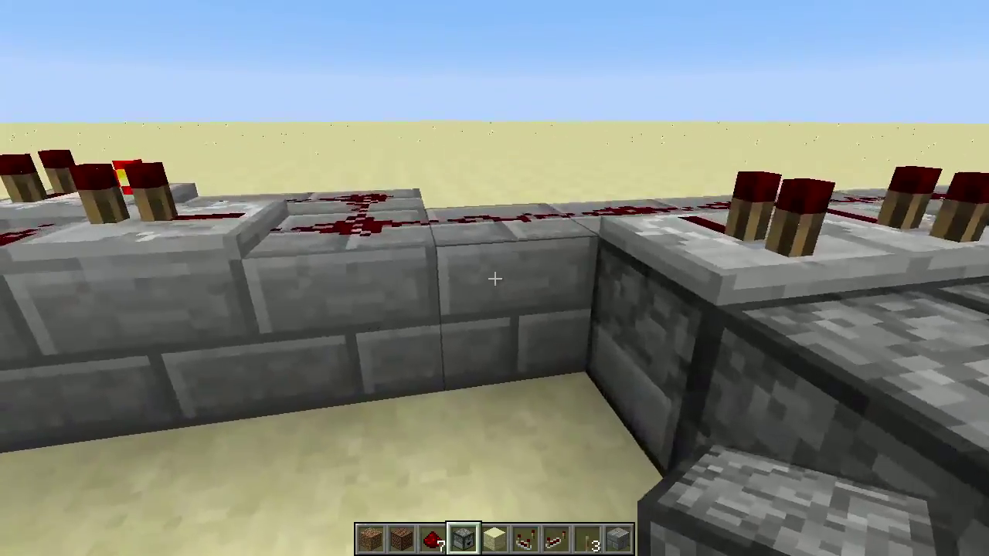
key("w")
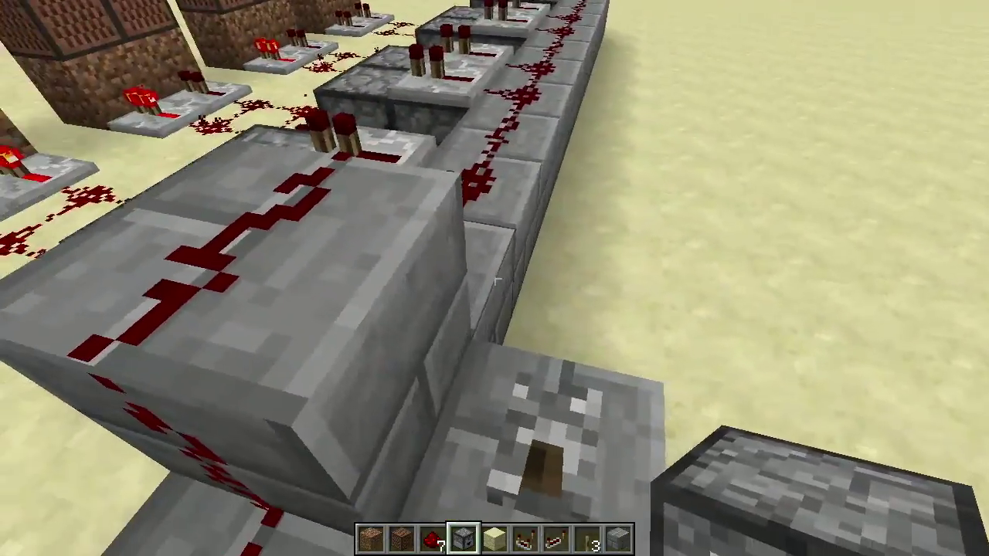
key("w")
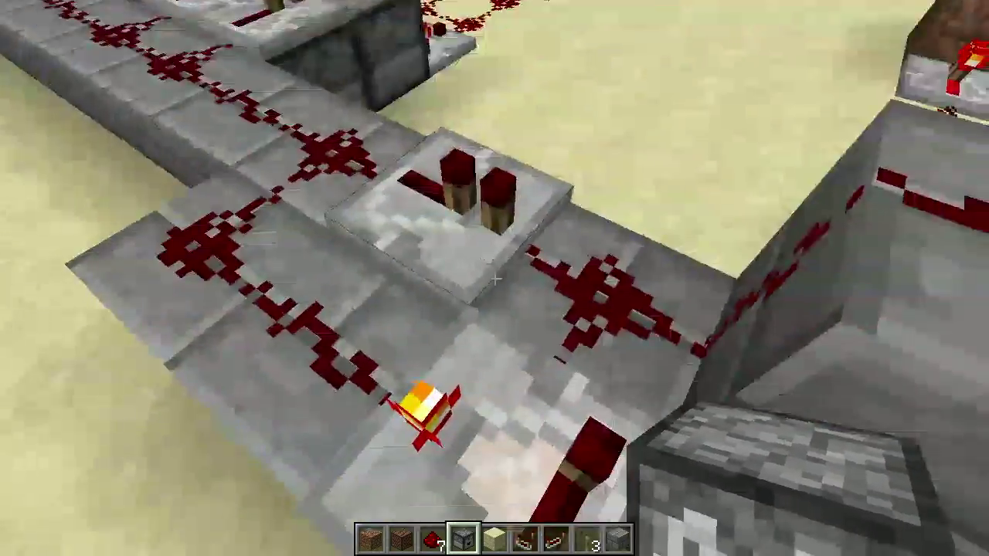
key("w")
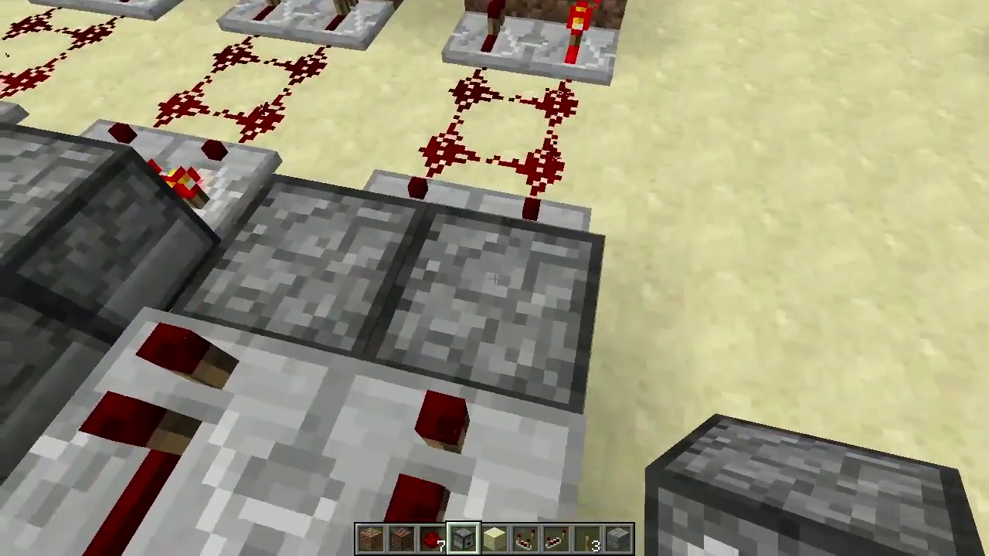
key("s")
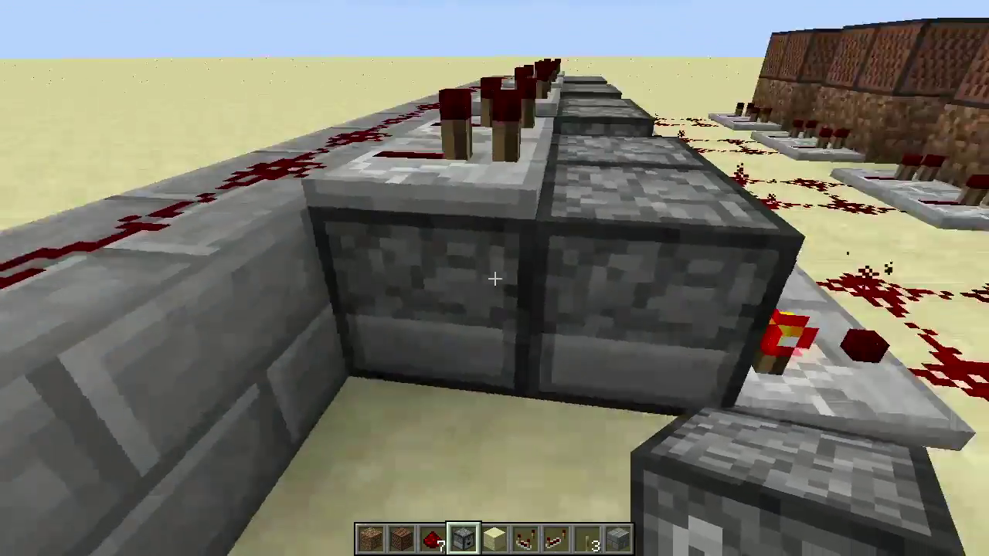
Compare the contents of the end dropper beside the single lit comparator with a dropper in the other row.
key("w")
key("s")
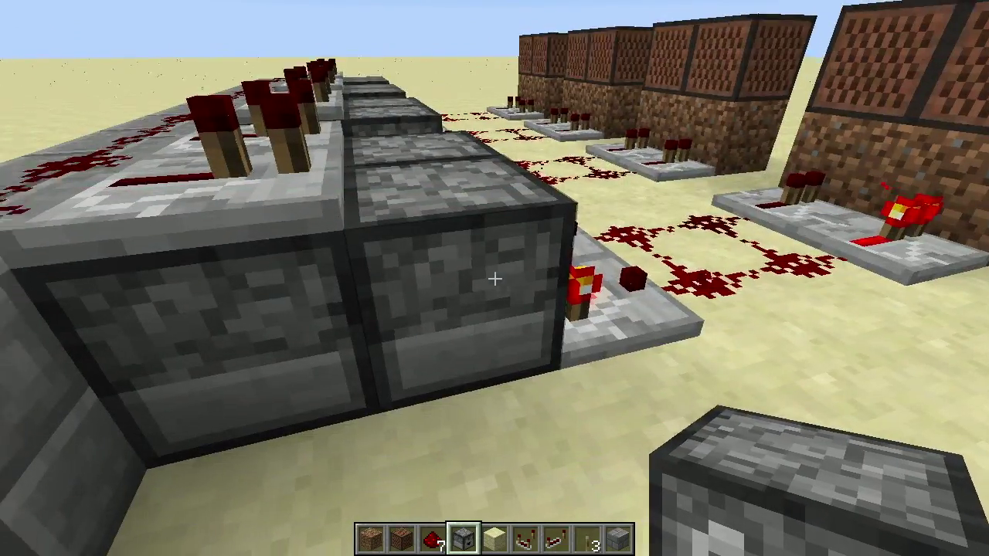
key("w")
right_click(495, 278)
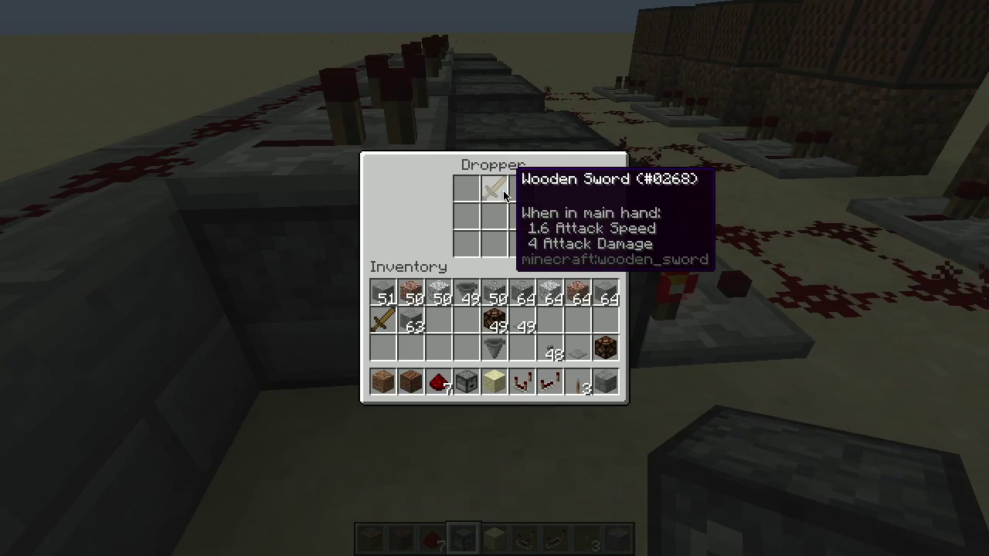
key("Escape")
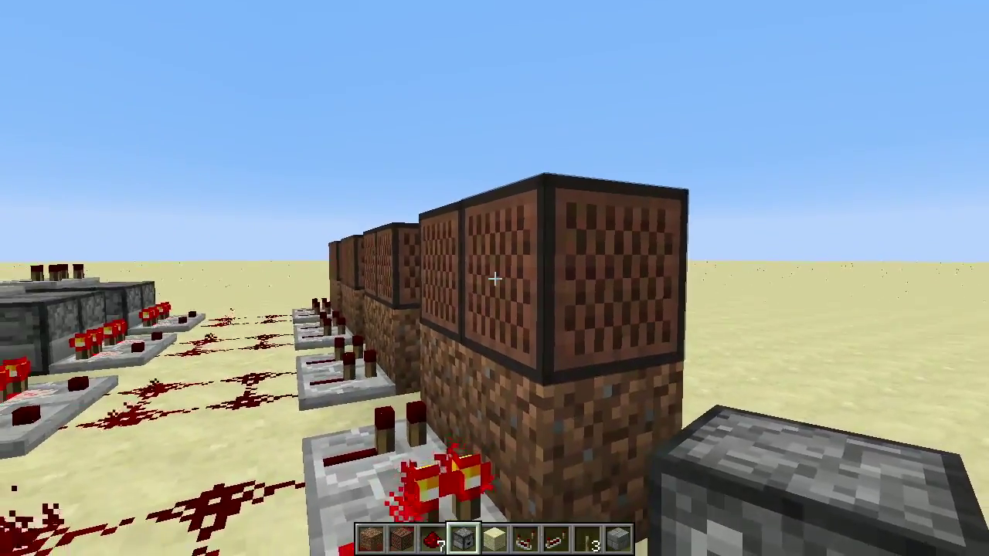
right_click(494, 278)
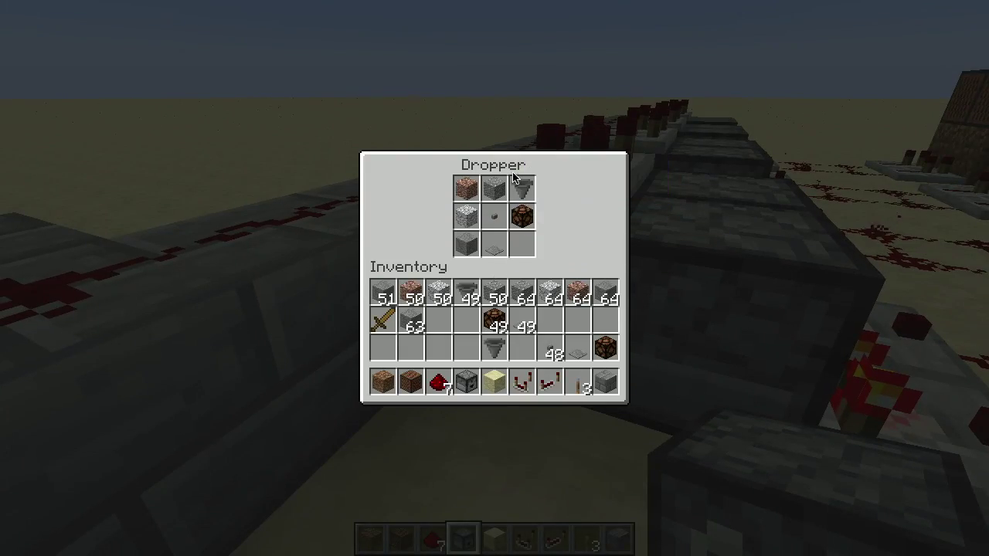
key("Escape")
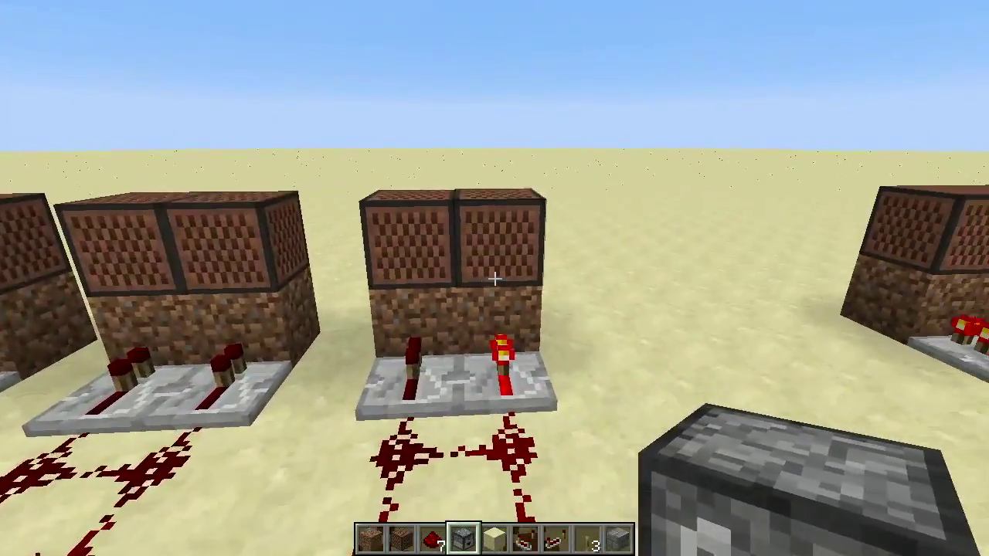
Fly around both rows of note blocks on dirt and view the repeaters that trigger them.
key("w")
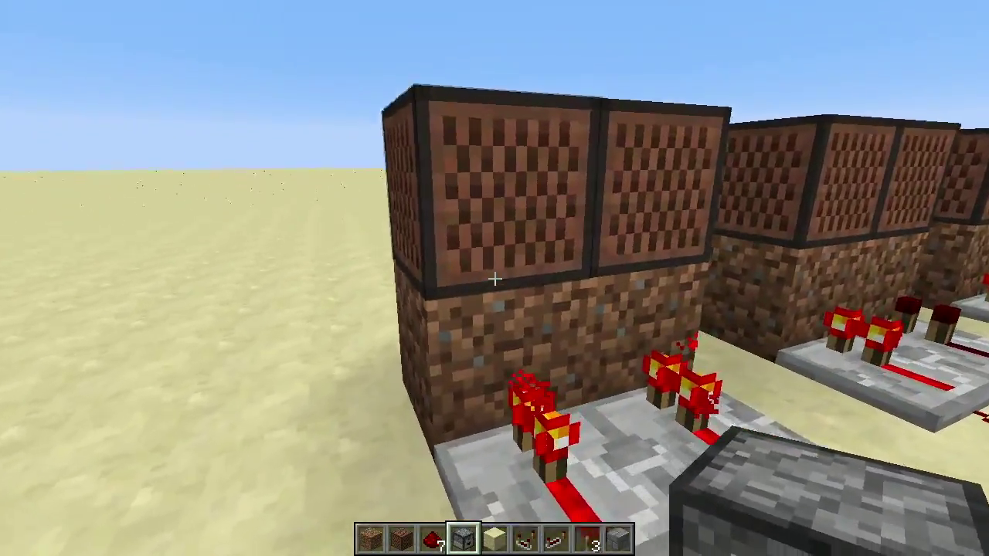
key("s")
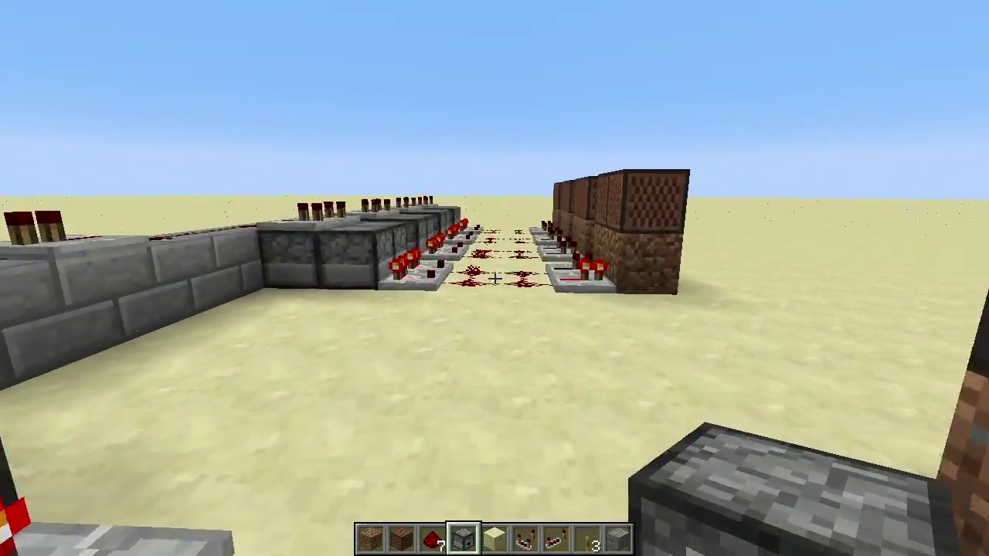
key("w")
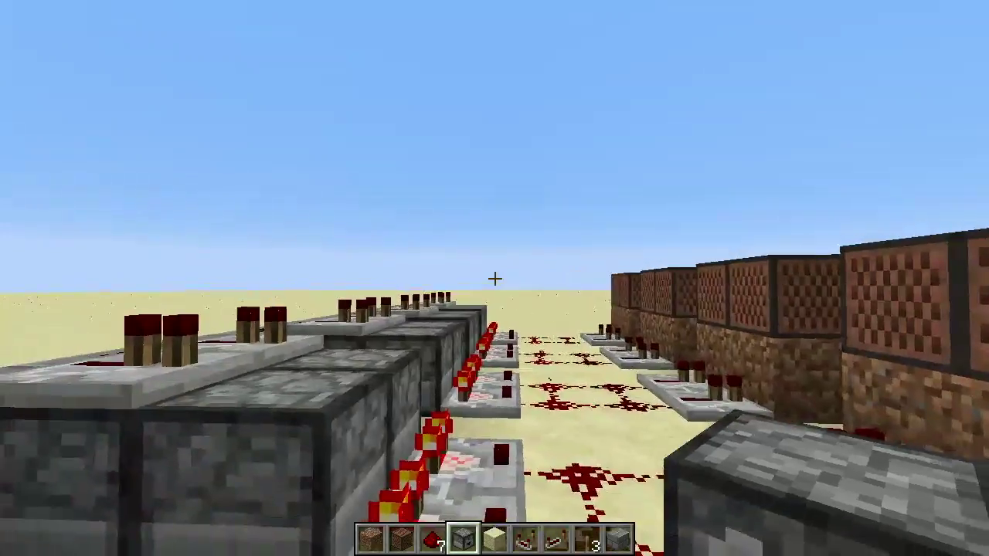
key("w")
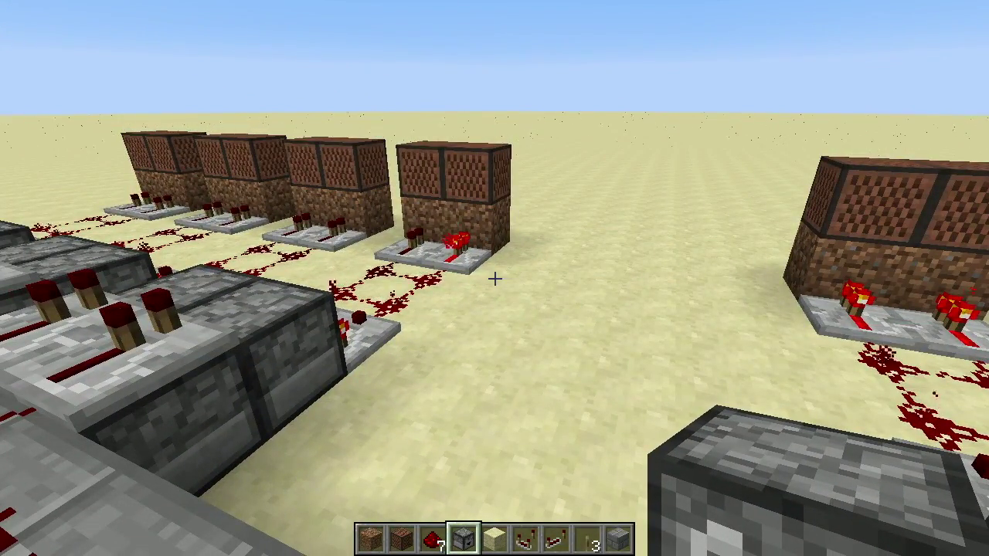
Switch to Sound Forge Pro and play test_2sec.wav.
key("super+Tab")
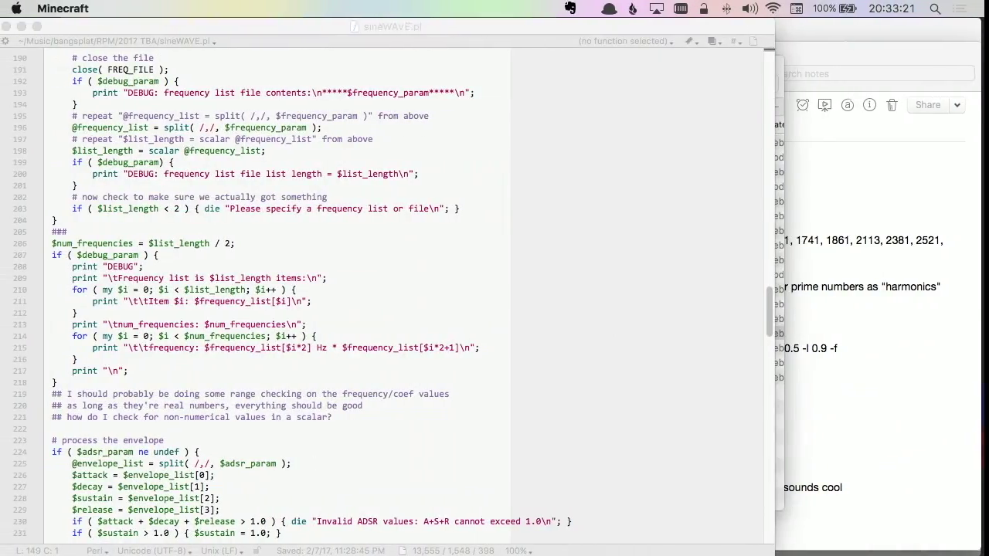
key("super+Tab")
key("super+Tab")
key("super+Tab")
key("super+Tab")
key("super+Tab")
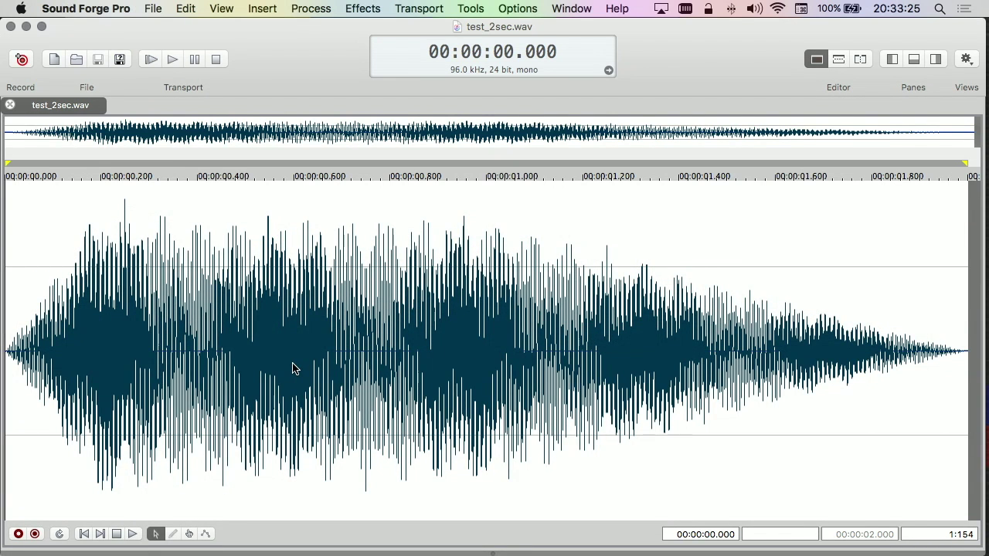
key("space")
Switch to Chrome and look over the centered square primes on Wikipedia's List of prime numbers page.
key("super+Tab")
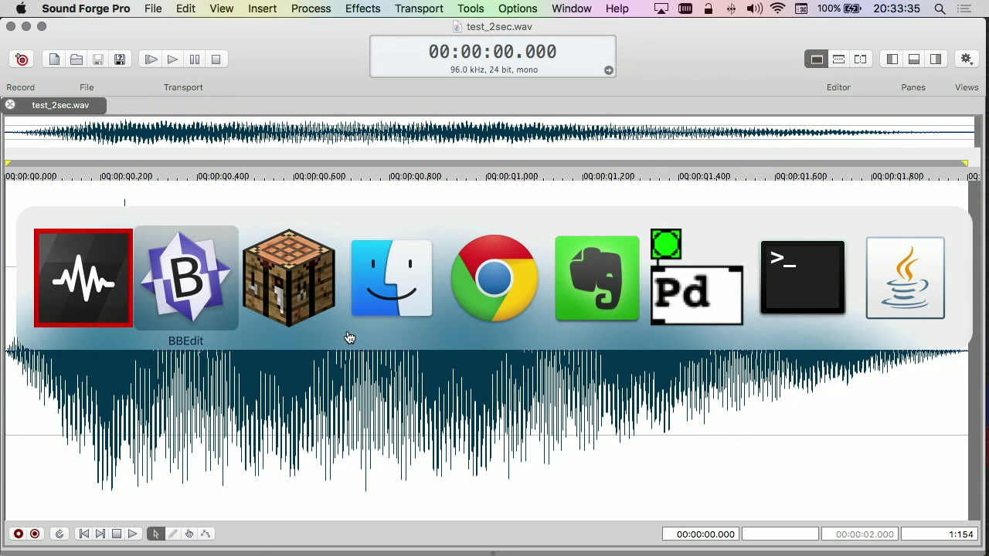
key("super+Tab")
key("super+Tab")
key("super+Tab")
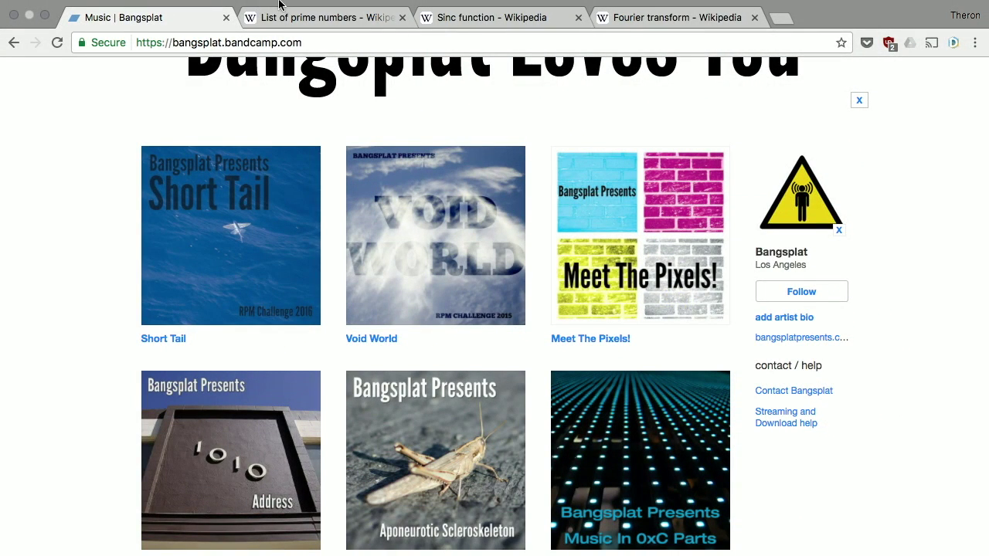
left_click(285, 27)
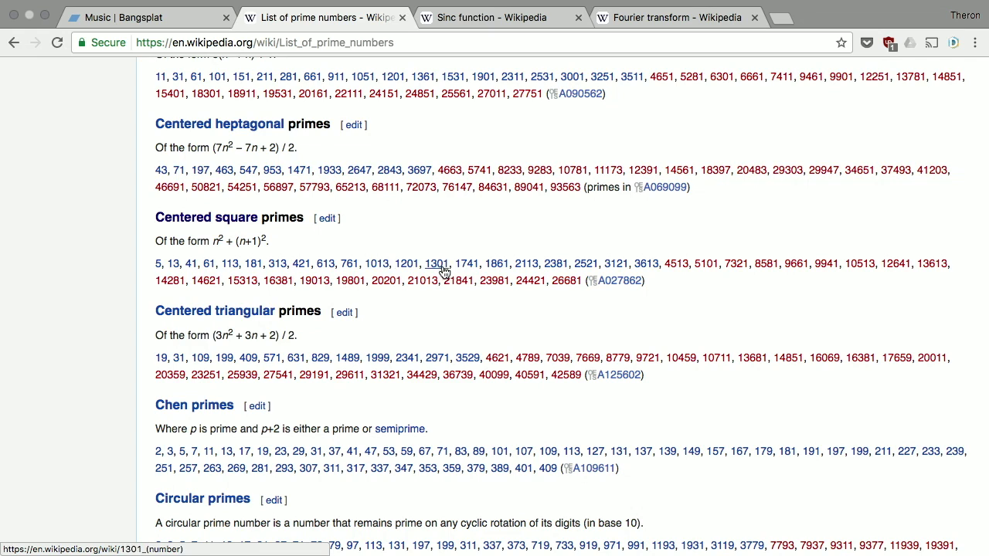
left_click(191, 264)
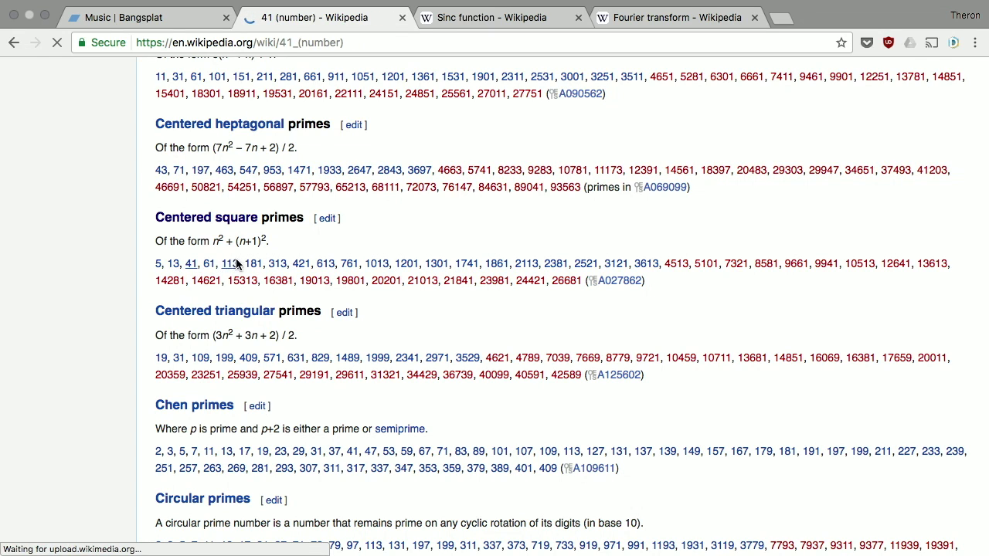
left_click(13, 43)
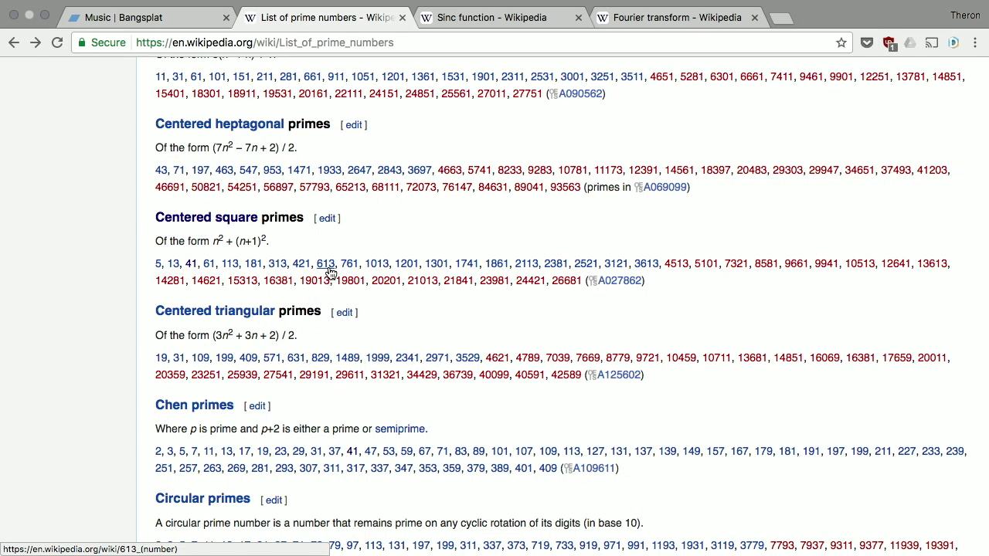
Switch to sineWAVE.pl in BBEdit and examine its parameter defaults, frequency list handling and envelope processing.
key("super+Tab")
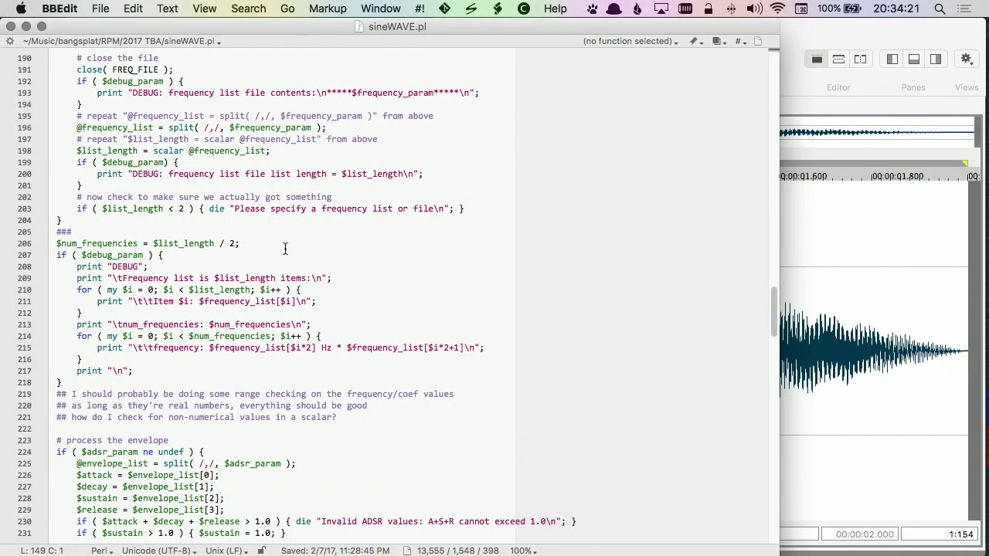
scroll(285, 248, "up", 15)
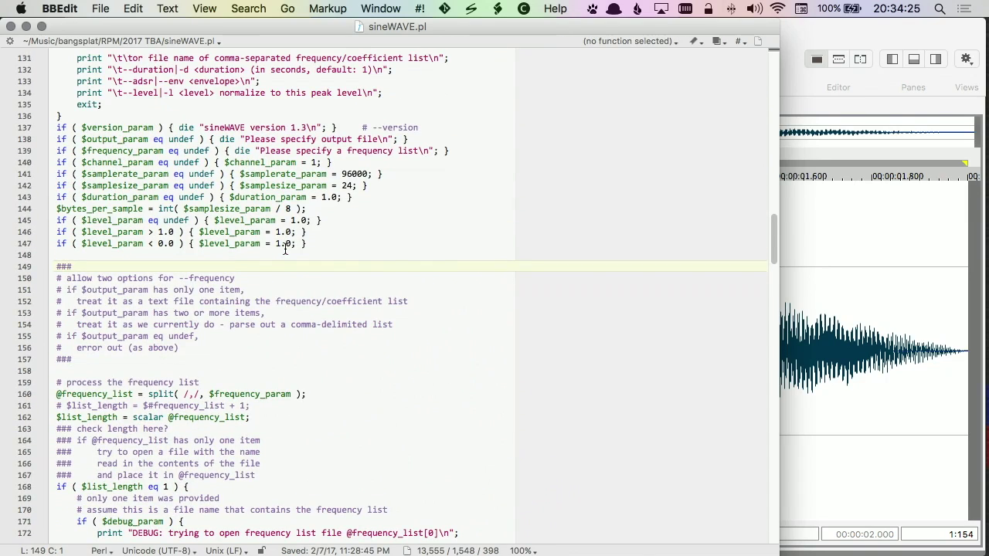
scroll(285, 248, "down", 10)
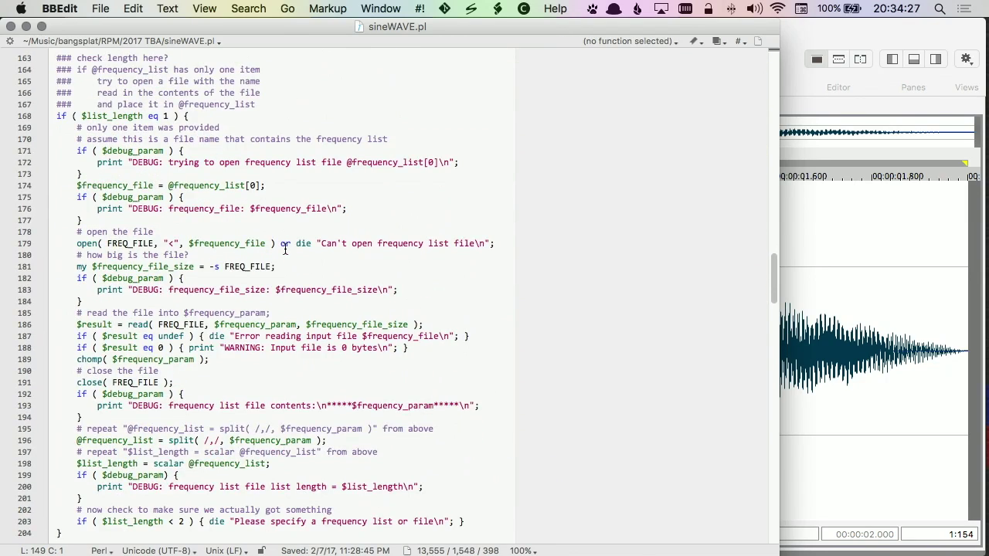
scroll(285, 250, "down", 5)
scroll(285, 248, "down", 5)
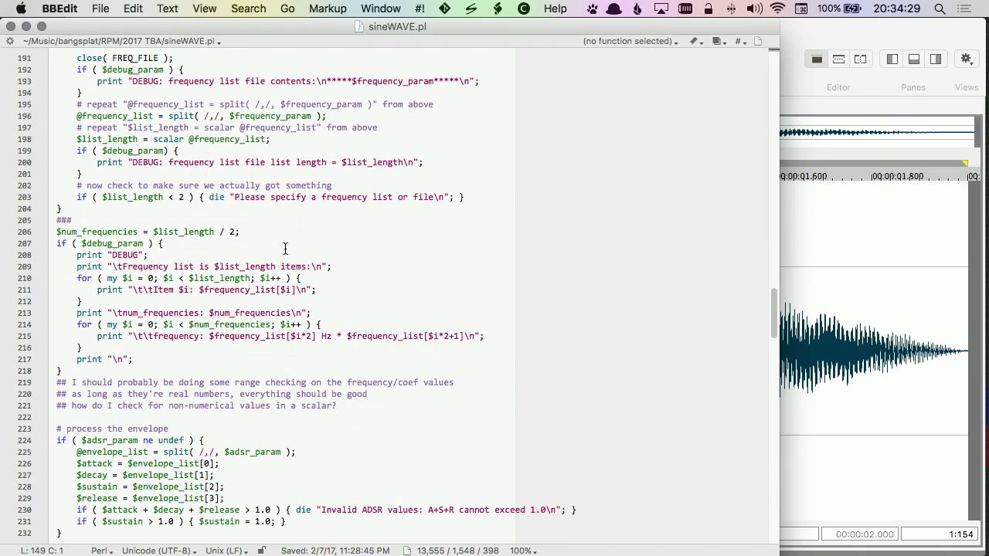
scroll(286, 248, "down", 4)
scroll(285, 248, "down", 3)
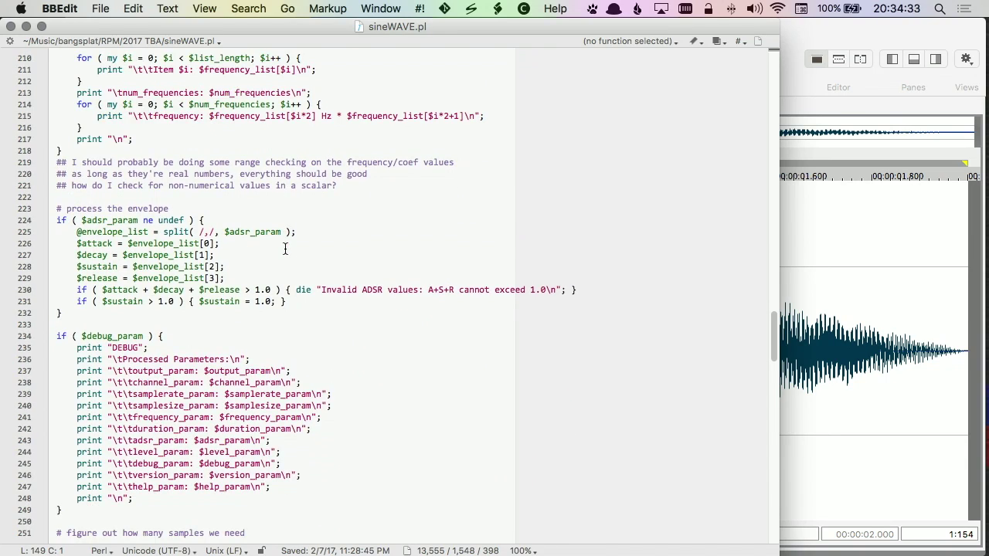
Examine the sample count, sample array setup, synthesis loop and ADSR envelope generator code in sineWAVE.pl.
scroll(285, 248, "down", 11)
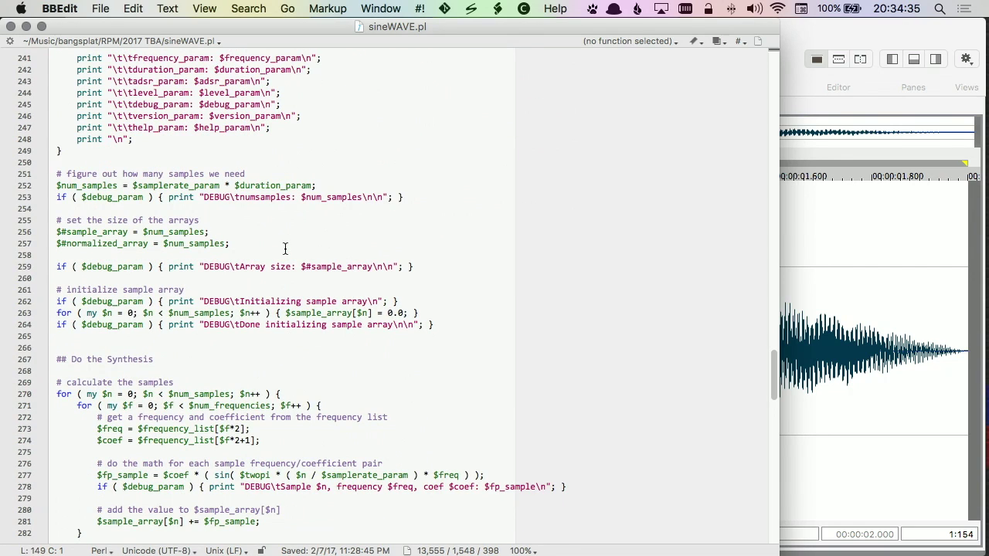
scroll(285, 248, "down", 4)
scroll(285, 248, "down", 4)
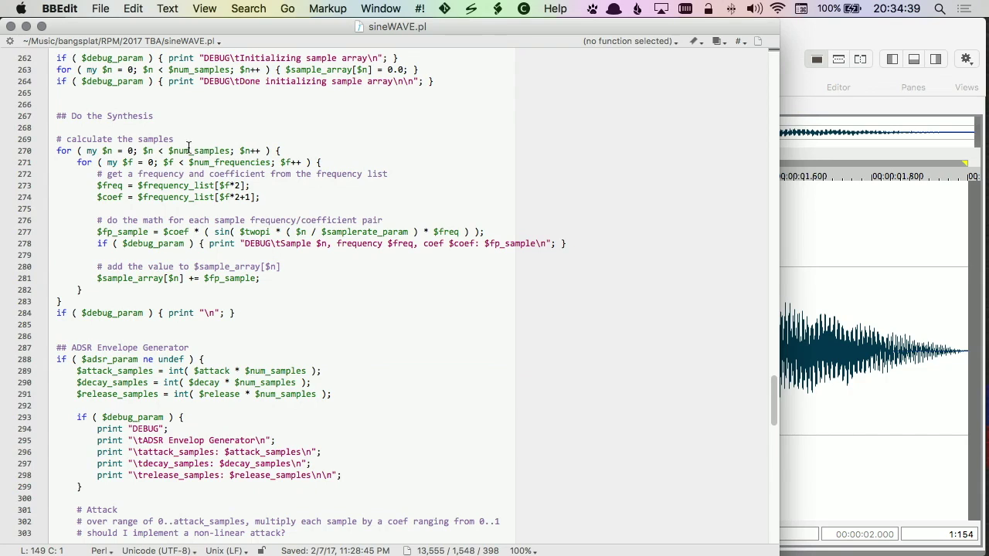
scroll(225, 152, "up", 6)
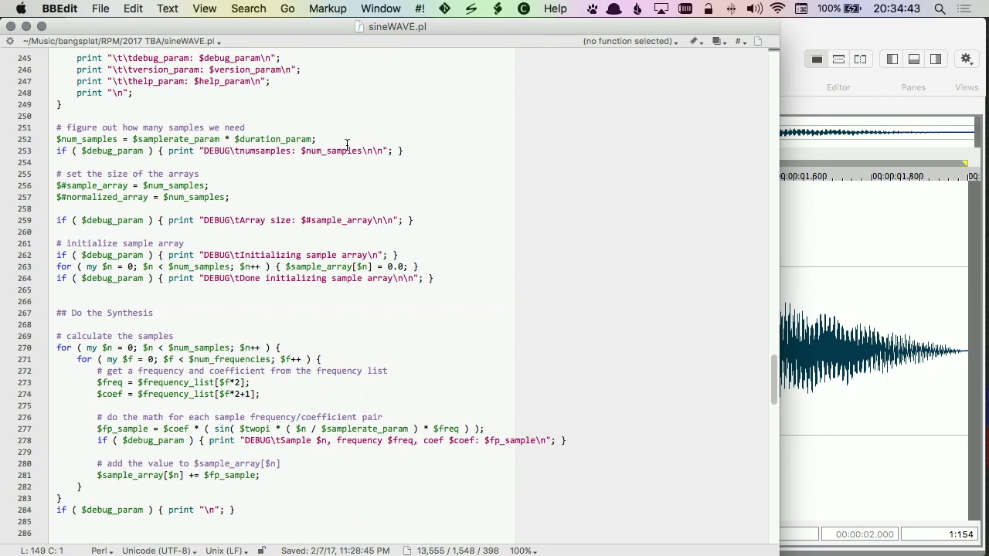
scroll(285, 298, "down", 5)
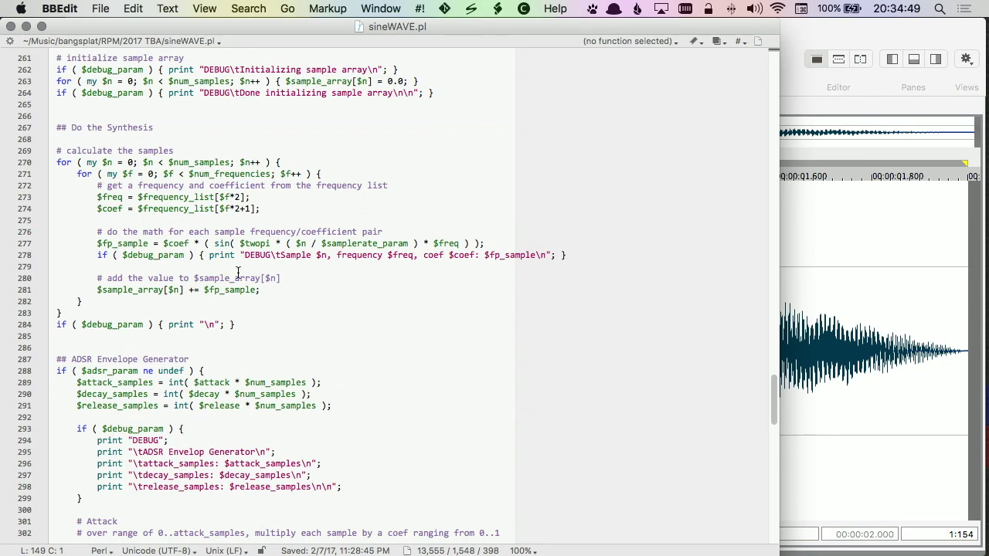
scroll(295, 310, "down", 3)
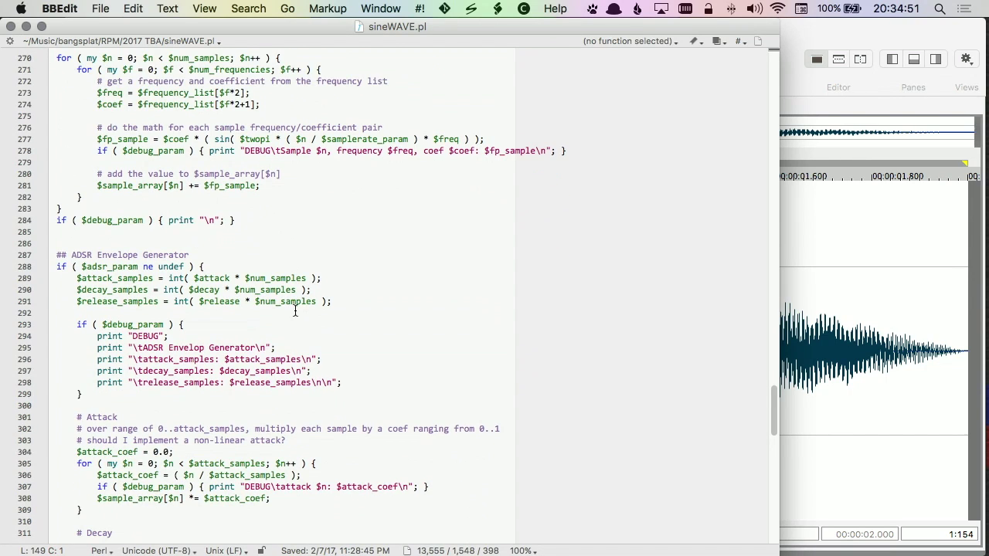
scroll(291, 193, "up", 3)
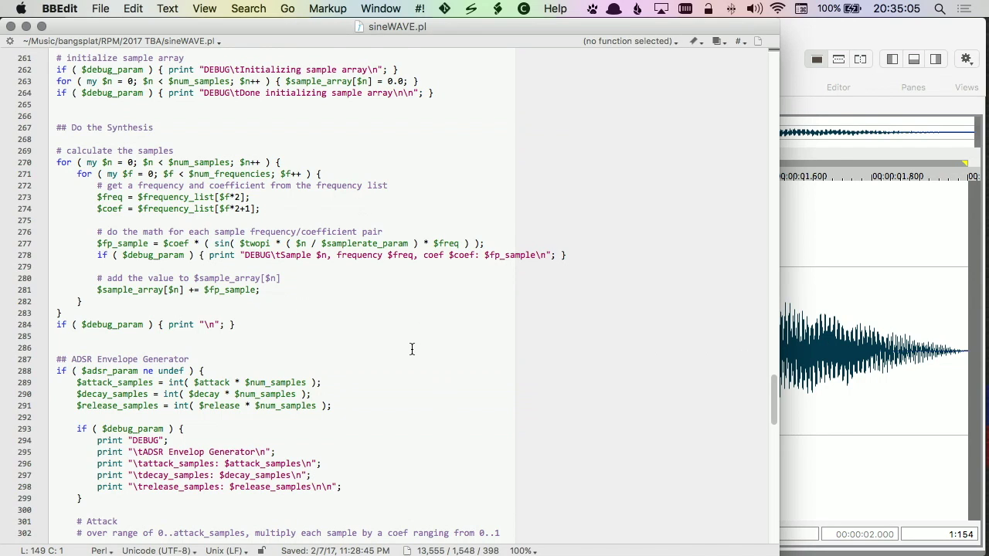
scroll(412, 349, "down", 5)
Switch to Sound Forge Pro and inspect the individual wave cycles of test_2sec.wav around 0.576 s, ending on the full waveform.
left_click(785, 77)
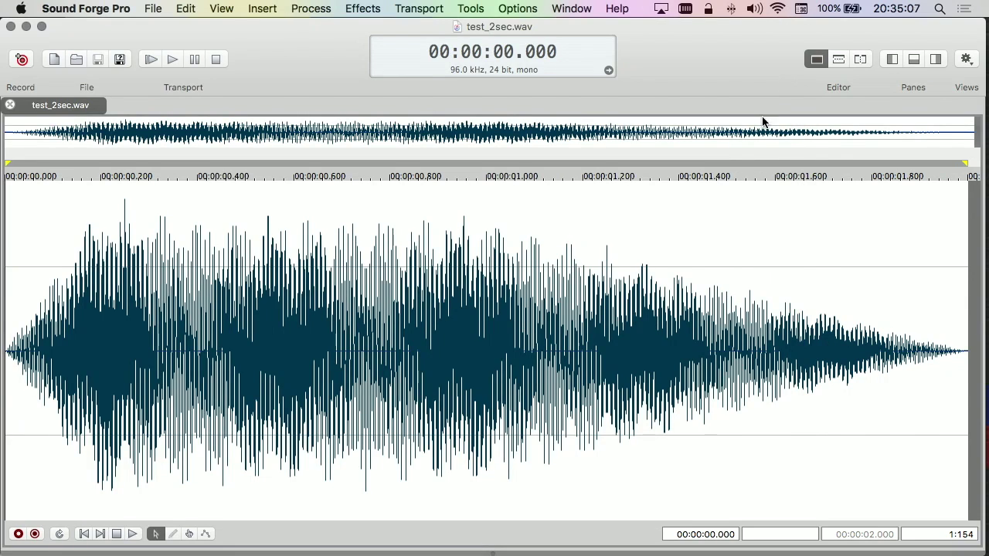
left_click(282, 349)
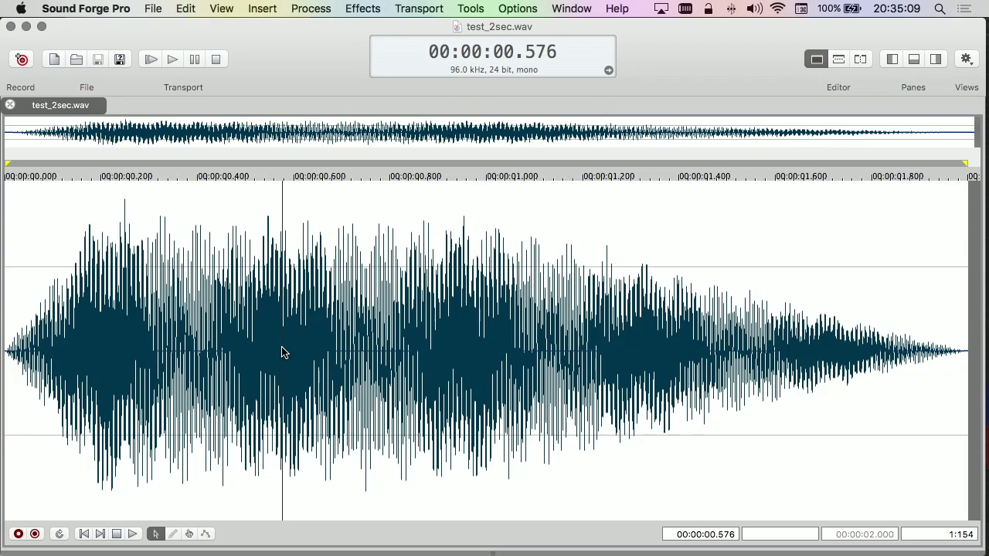
key("Up")
key("Up")
key("Up")
key("Up")
key("Up")
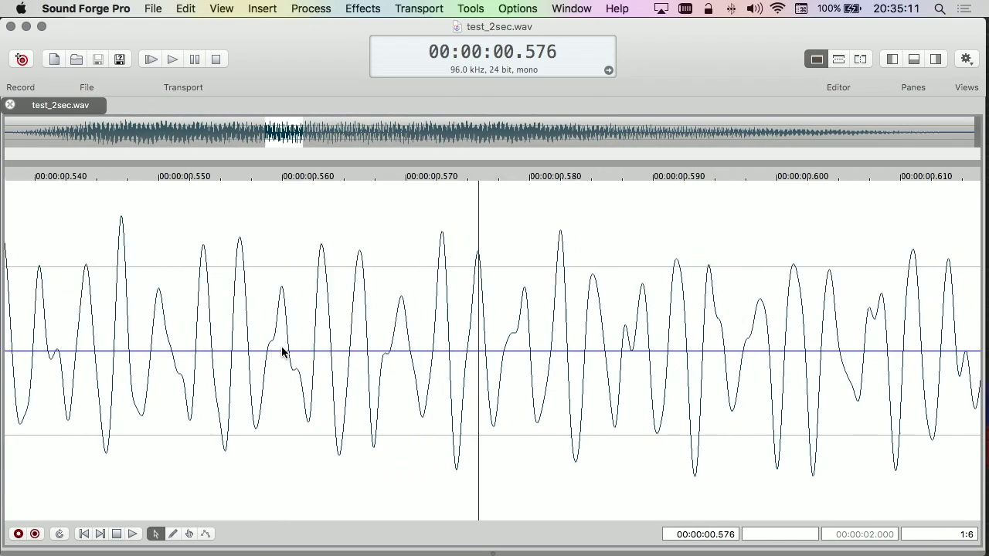
scroll(282, 352, "right", 10)
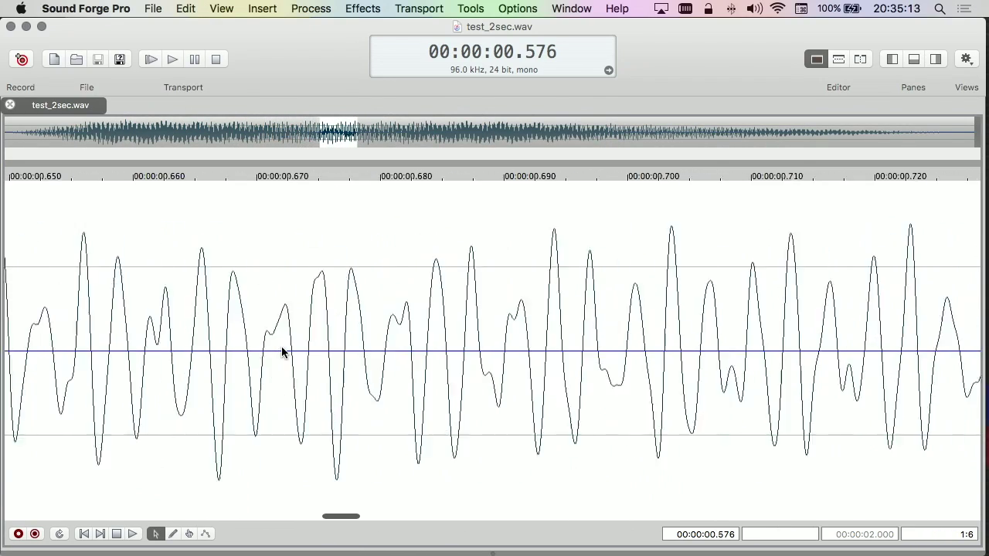
scroll(282, 351, "right", 3)
scroll(282, 351, "left", 10)
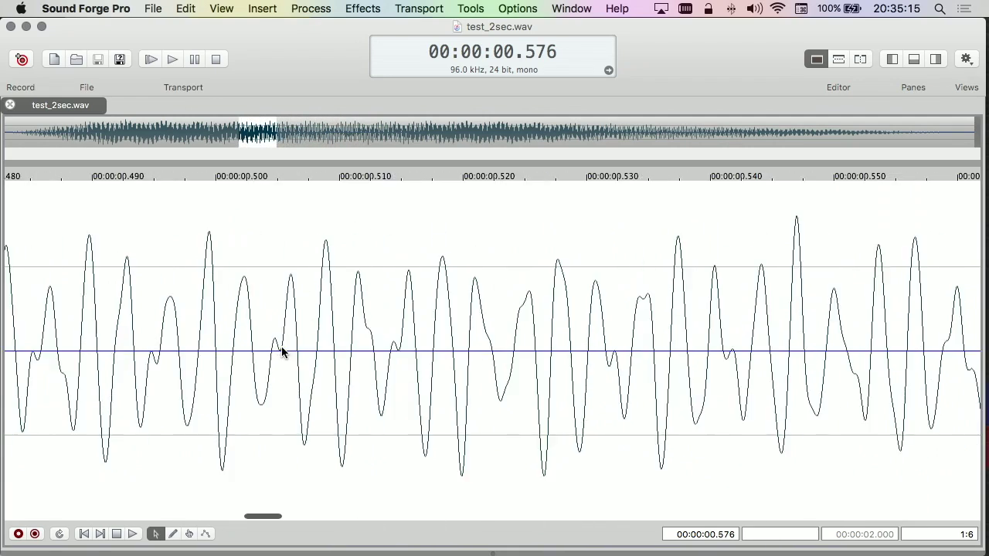
scroll(282, 351, "left", 4)
key("Down")
key("Down")
key("Down")
key("Down")
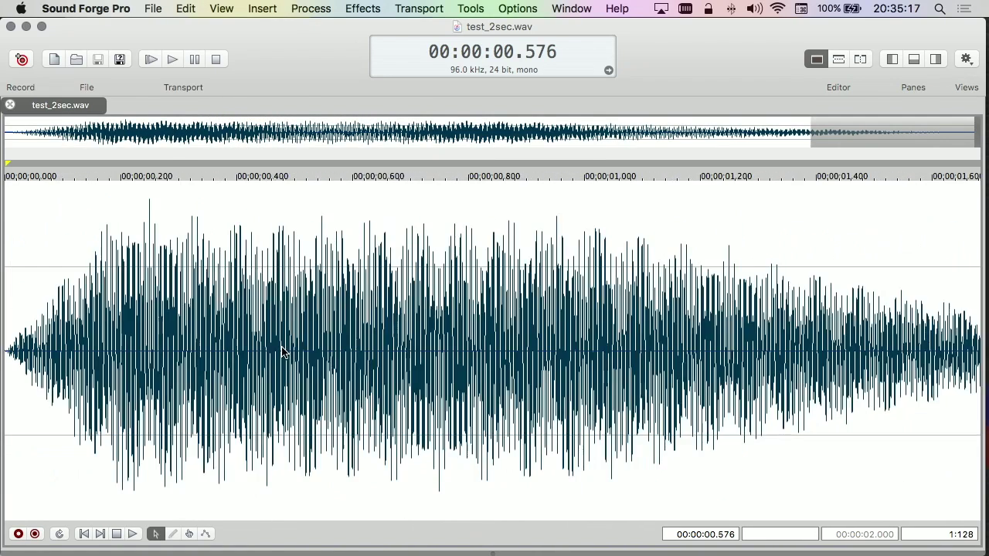
key("Down")
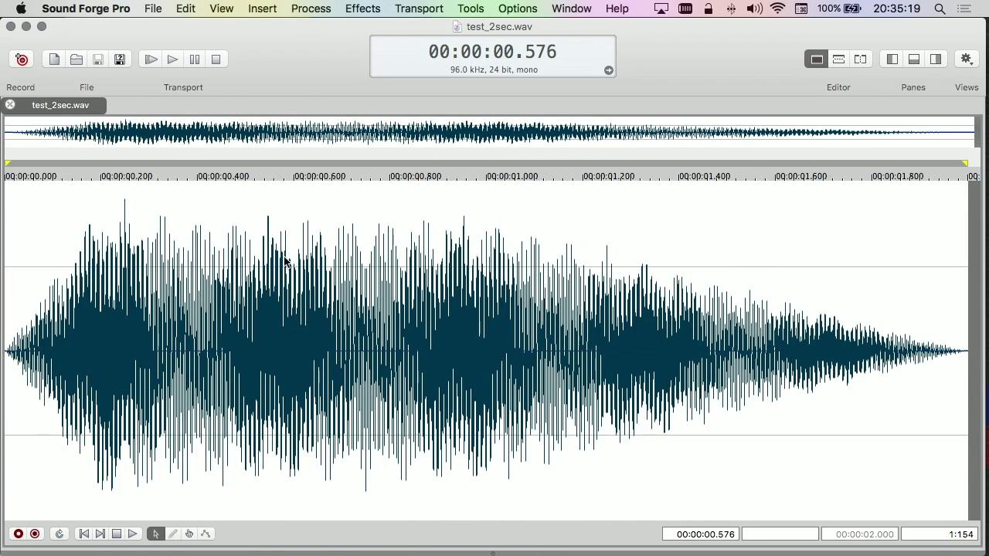
Switch back to sineWAVE.pl in BBEdit and review the loop that calculates the samples.
key("super+Tab")
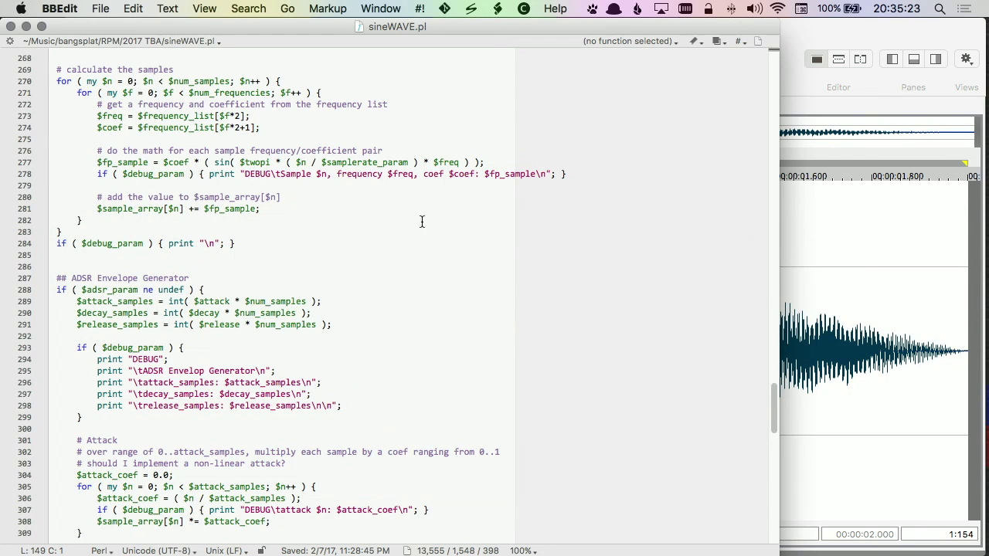
scroll(422, 222, "up", 4)
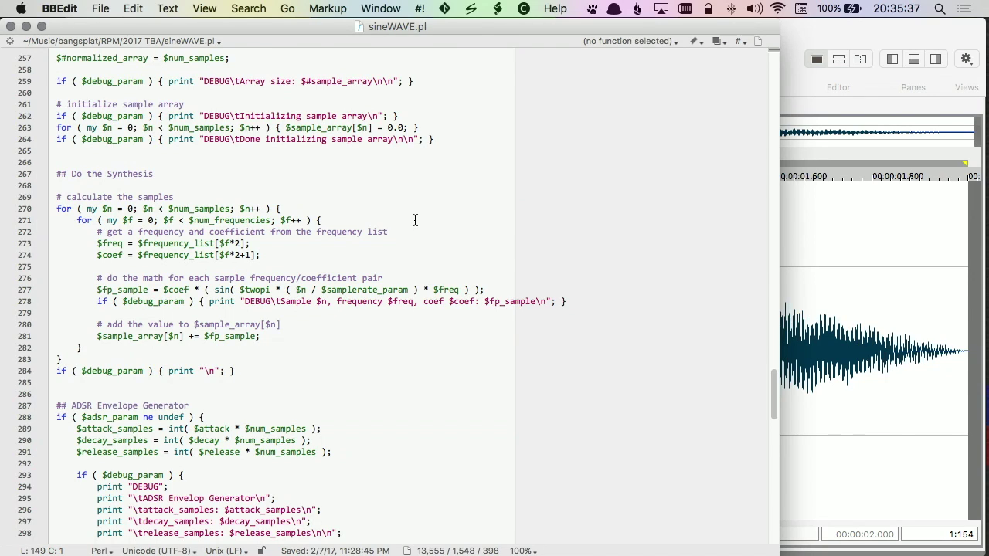
Switch to the two-oscillator patch in Pd and turn on DSP audio processing.
key("super+Tab")
key("super+Tab")
key("super+Tab")
key("super+Tab")
key("super+Tab")
key("super+Tab")
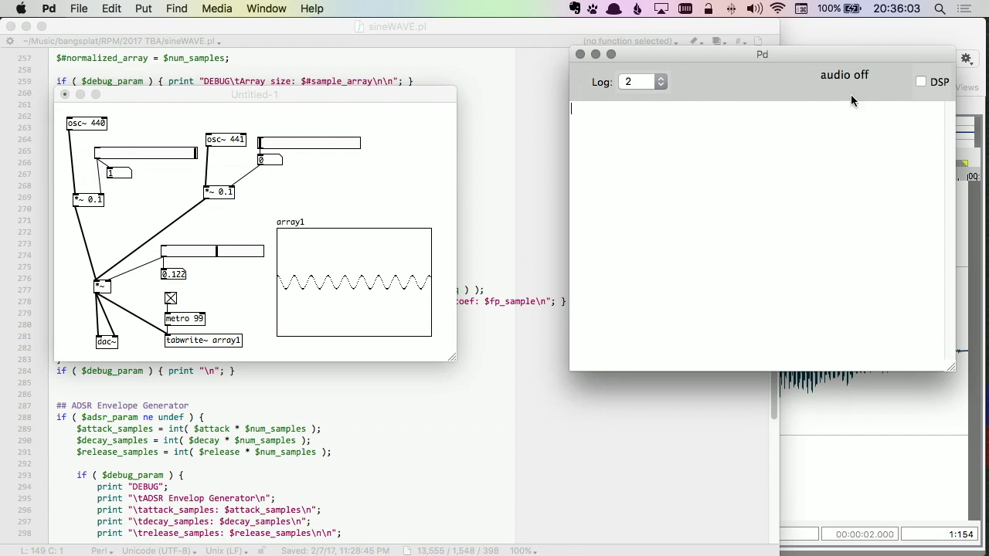
left_click(921, 82)
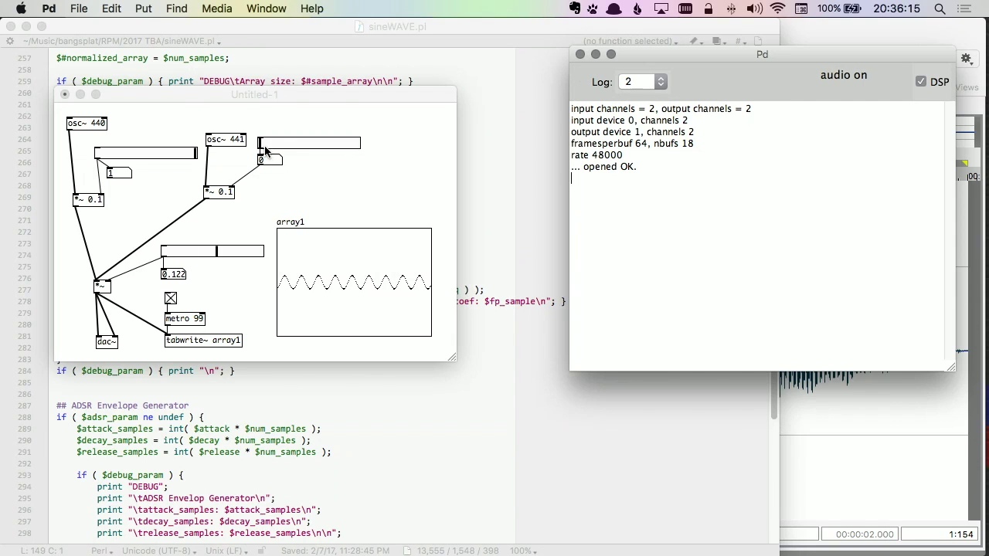
Raise the 441 Hz oscillator's level to 0.450 and change its frequency to 450.
left_click(368, 156)
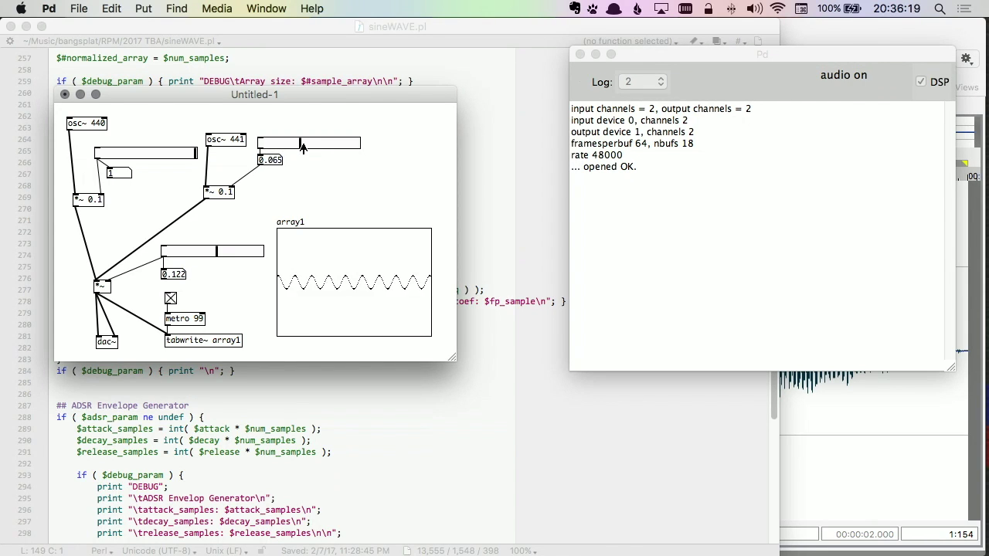
left_click_drag(276, 147, 342, 149)
double_click(235, 142)
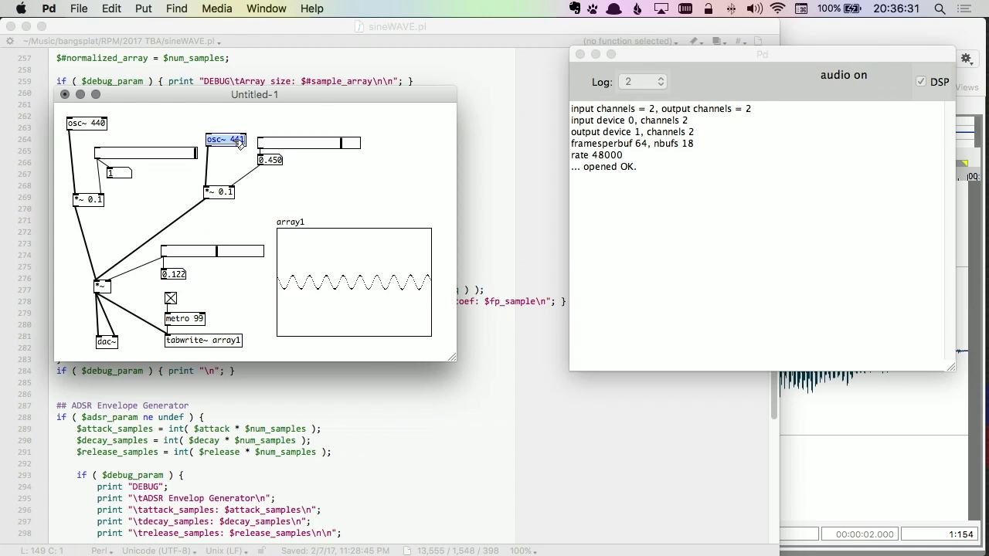
left_click(239, 143)
double_click(241, 142)
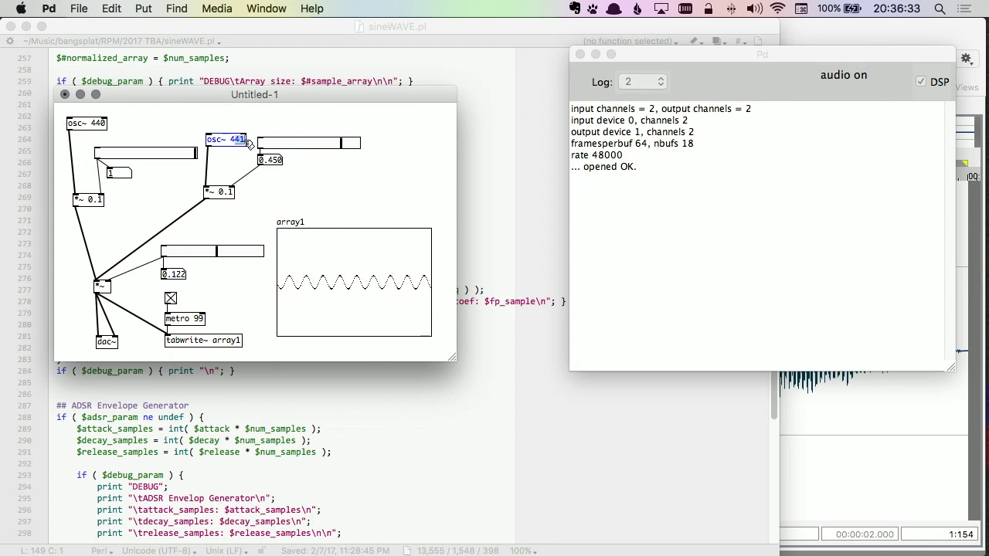
type("450")
left_click(262, 130)
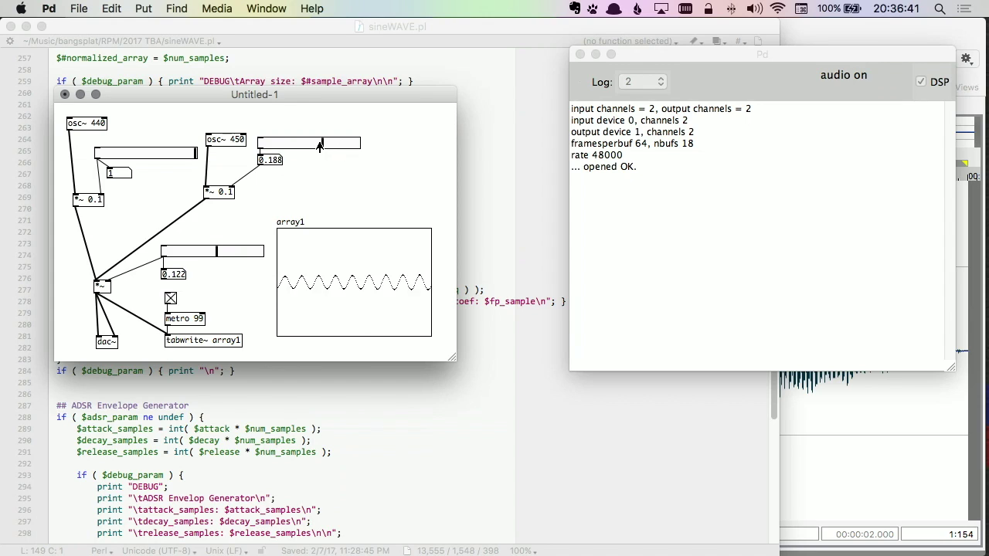
Raise the second oscillator's level to 1 and change its frequency to 490.
left_click_drag(321, 146, 370, 147)
double_click(241, 142)
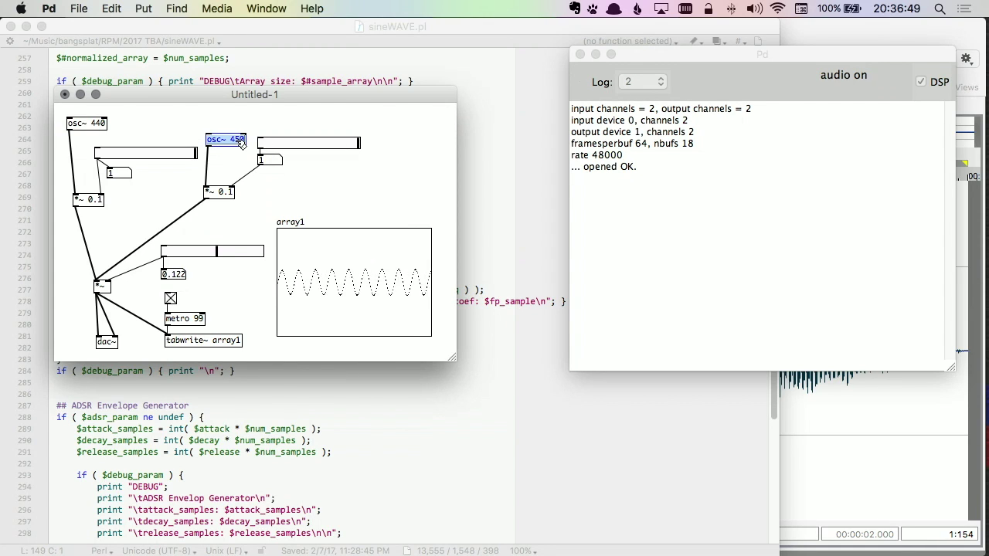
type("490")
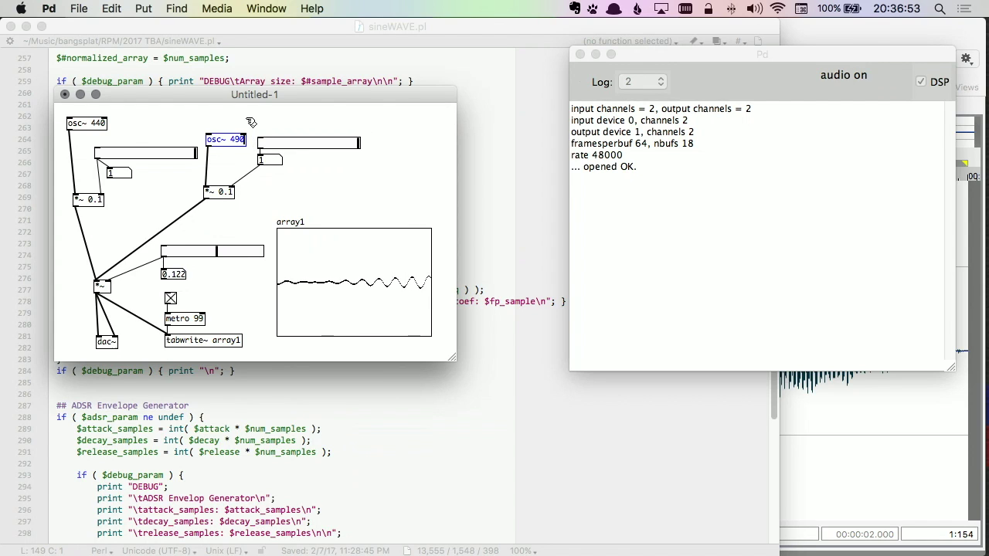
left_click(251, 121)
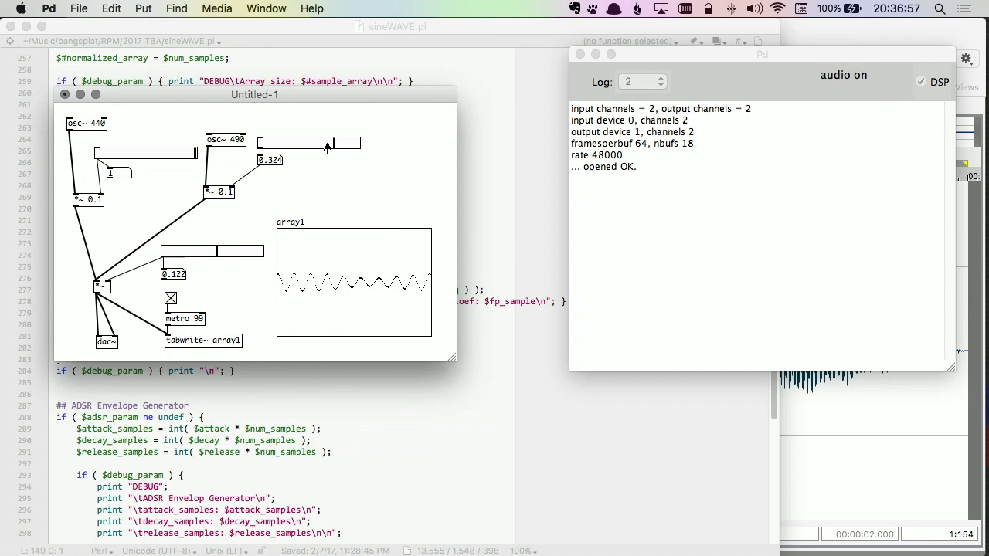
Vary the mix of both oscillators, ending at level 1 for the 440 oscillator and 0.375 for the 490 oscillator.
left_click_drag(353, 147, 348, 146)
left_click_drag(195, 153, 164, 158)
left_click_drag(348, 143, 320, 143)
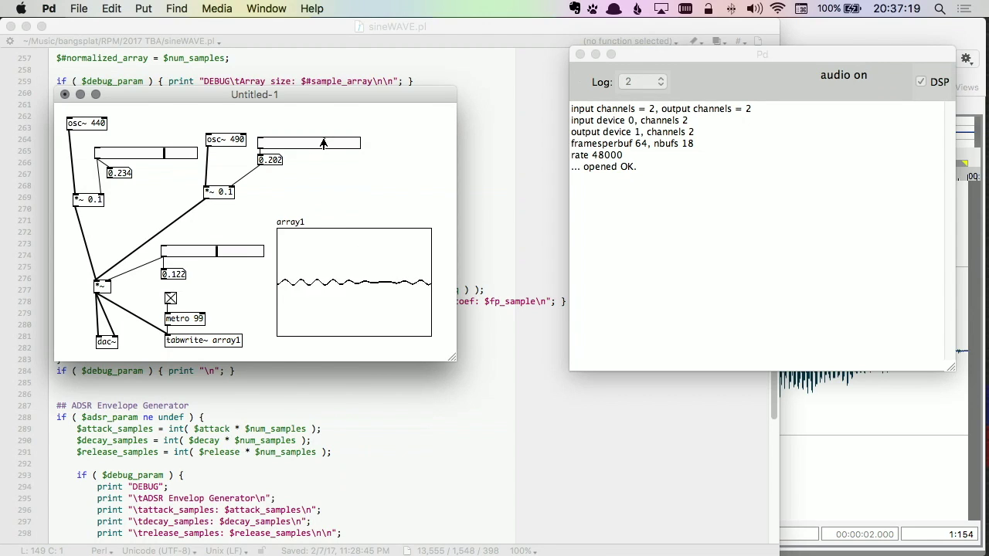
left_click_drag(323, 142, 266, 166)
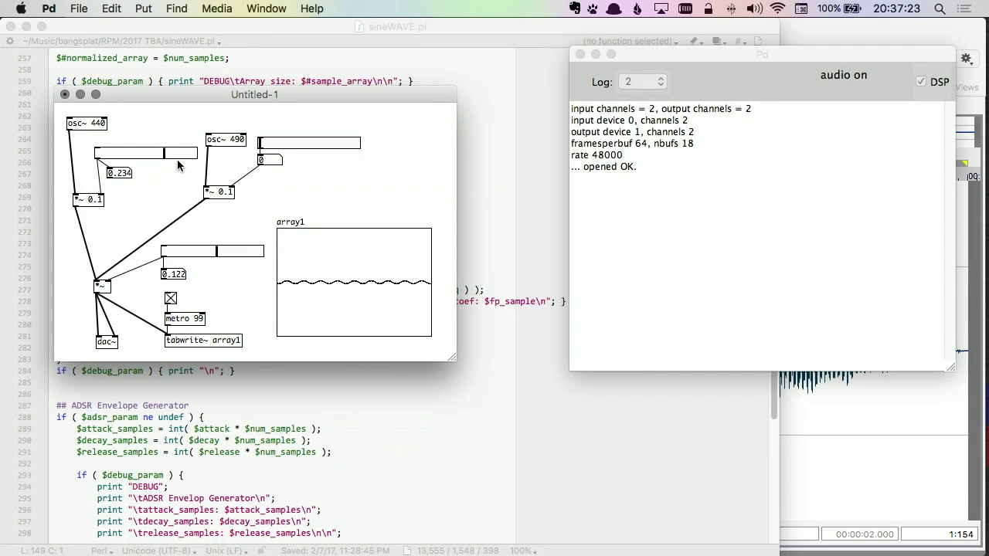
left_click_drag(164, 153, 336, 156)
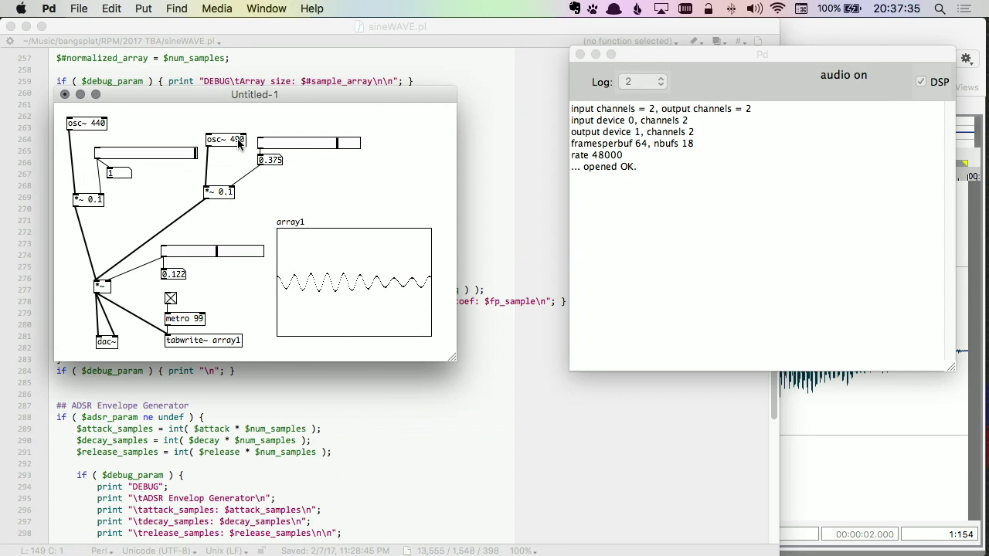
Change the second oscillator's frequency to 525.
double_click(239, 142)
double_click(237, 141)
key("BackSpace")
key("super+e")
Vary the 525 oscillator's level, then lower both oscillator levels to 0.01.
mouse_move(338, 148)
left_mouse_down()
mouse_move(325, 144)
mouse_move(351, 146)
left_mouse_up()
left_click_drag(347, 146, 260, 144)
left_click_drag(194, 152, 110, 154)
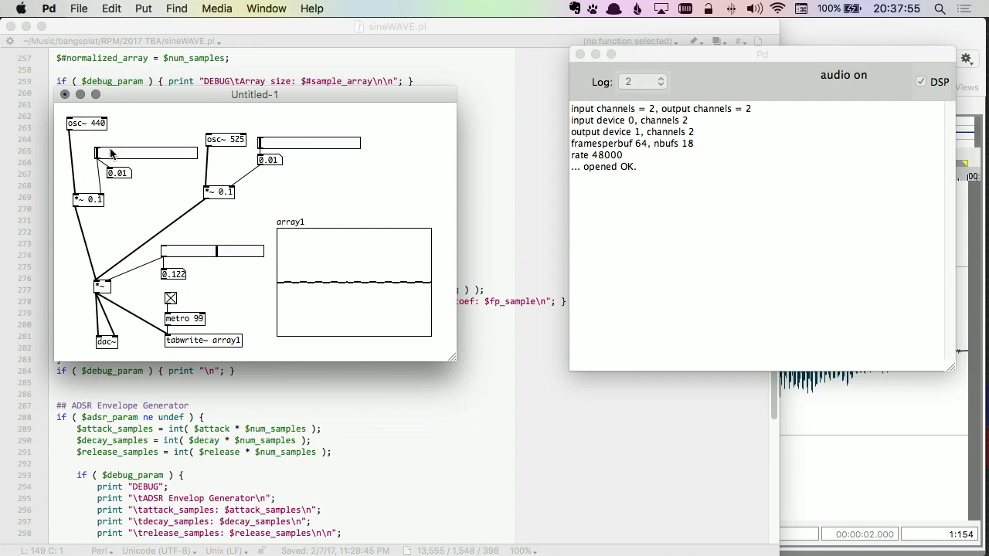
Turn off DSP audio processing and switch to sineWAVE.pl in BBEdit.
left_click(920, 87)
left_click(924, 81)
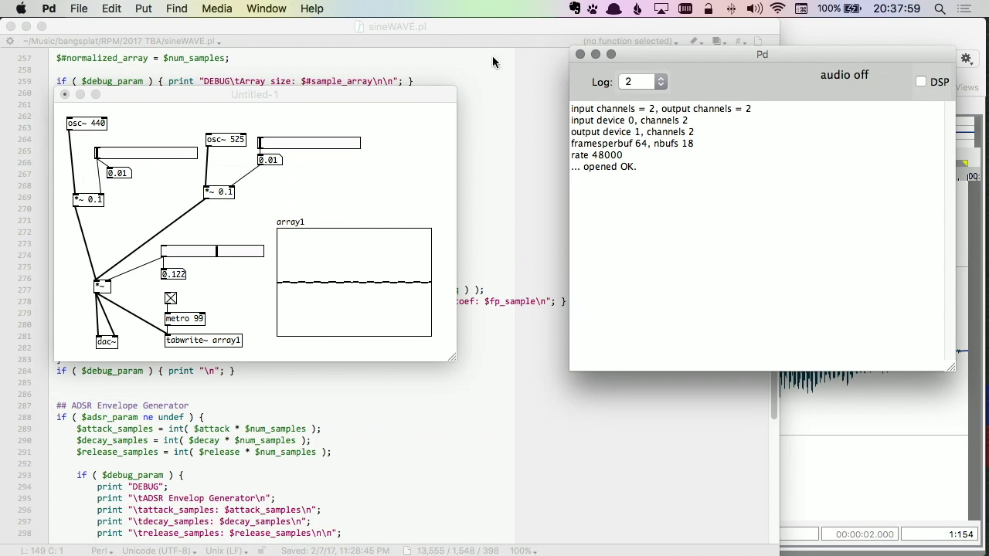
left_click(510, 157)
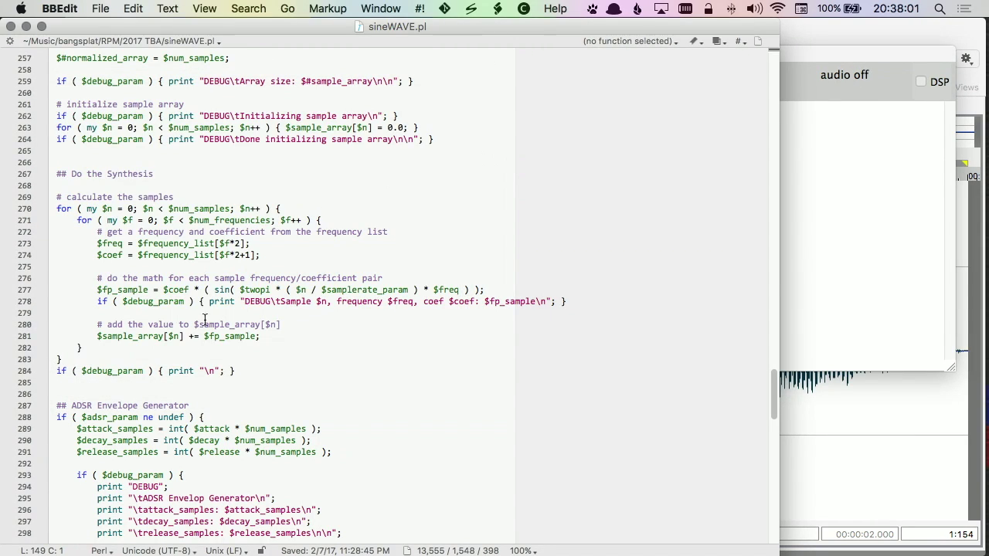
Switch back to Pd, set both oscillator levels to 1 and lower the combined output level to 0.024.
key("super+Tab")
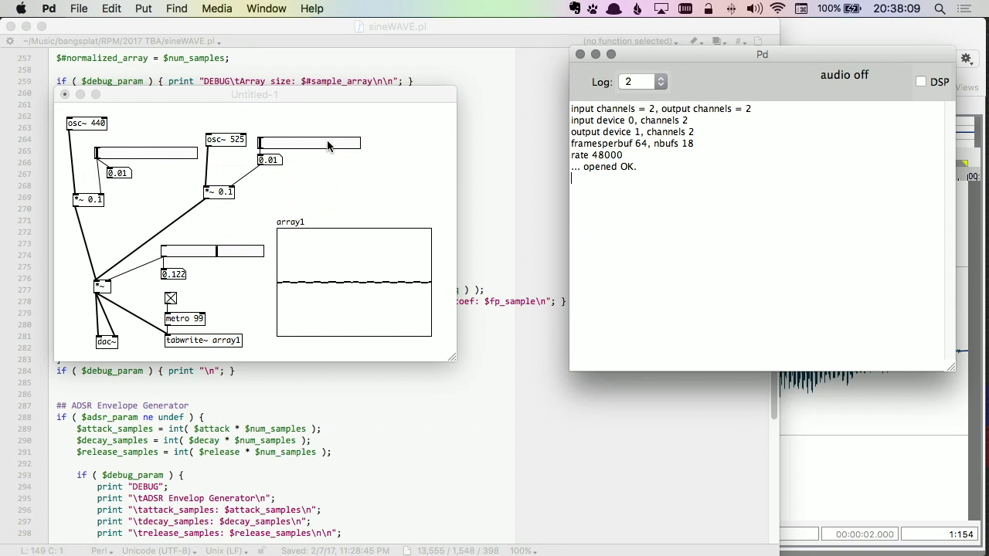
left_click(99, 155)
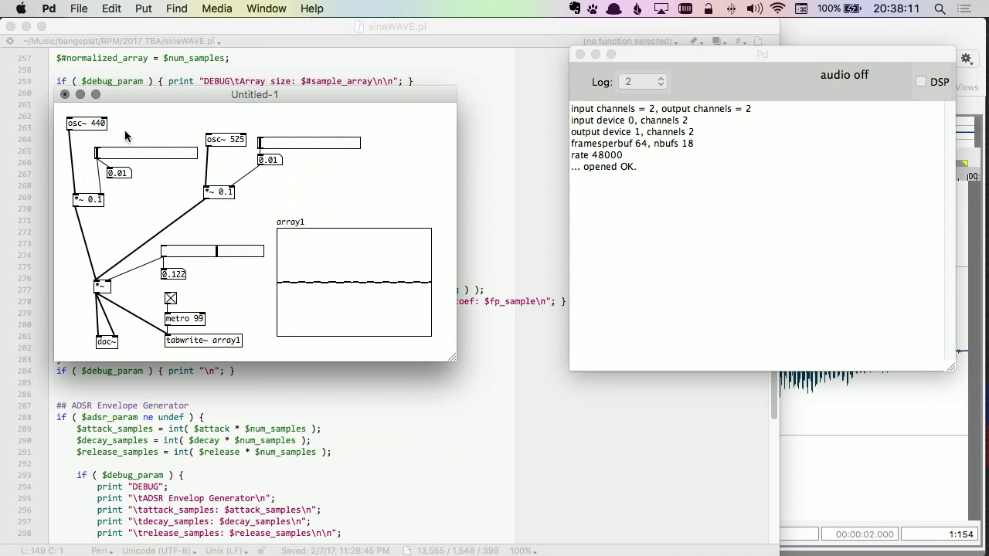
left_click_drag(97, 153, 203, 160)
left_click_drag(194, 254, 178, 257)
Turn DSP on to hear the quieter mix, turn it off again and switch back to sineWAVE.pl in BBEdit.
left_click(920, 83)
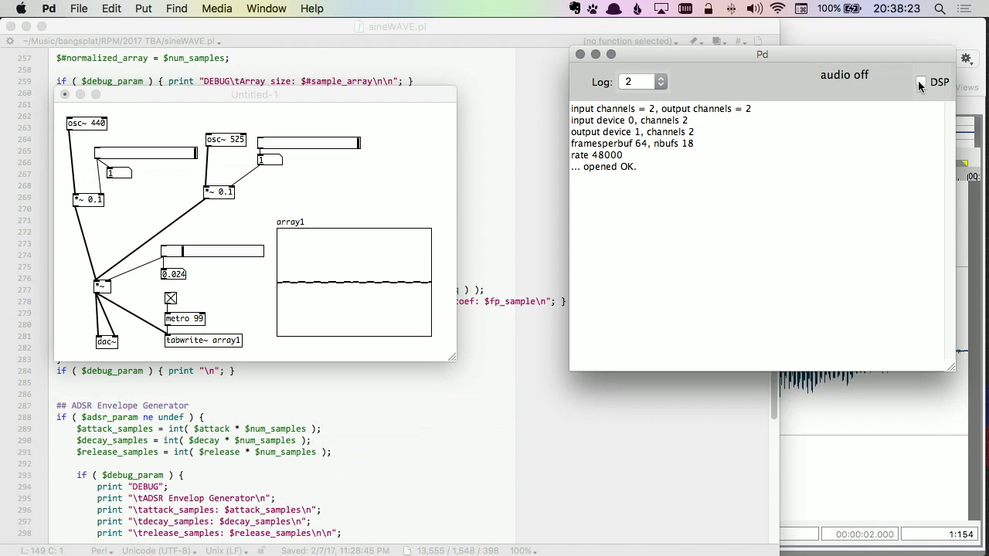
left_click(921, 84)
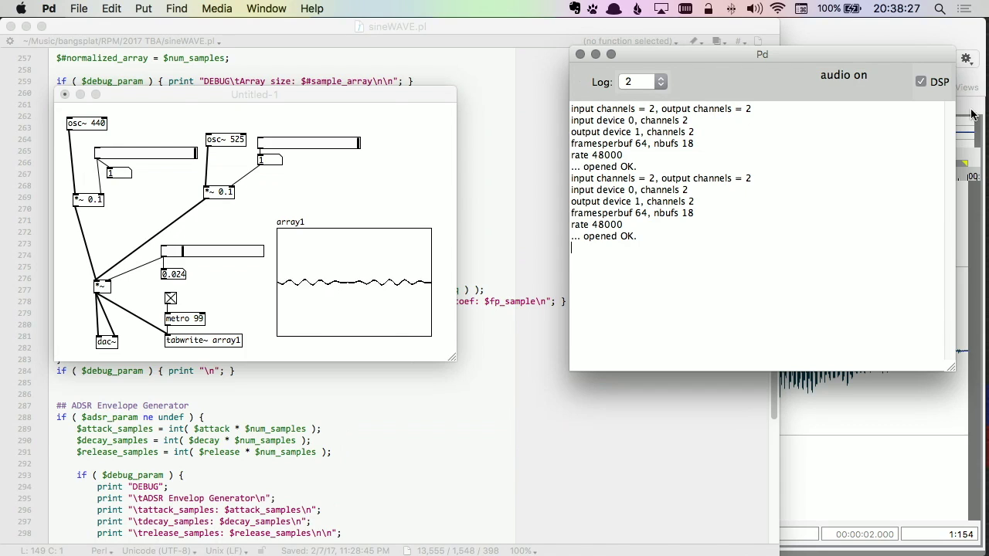
left_click(920, 82)
left_click(541, 146)
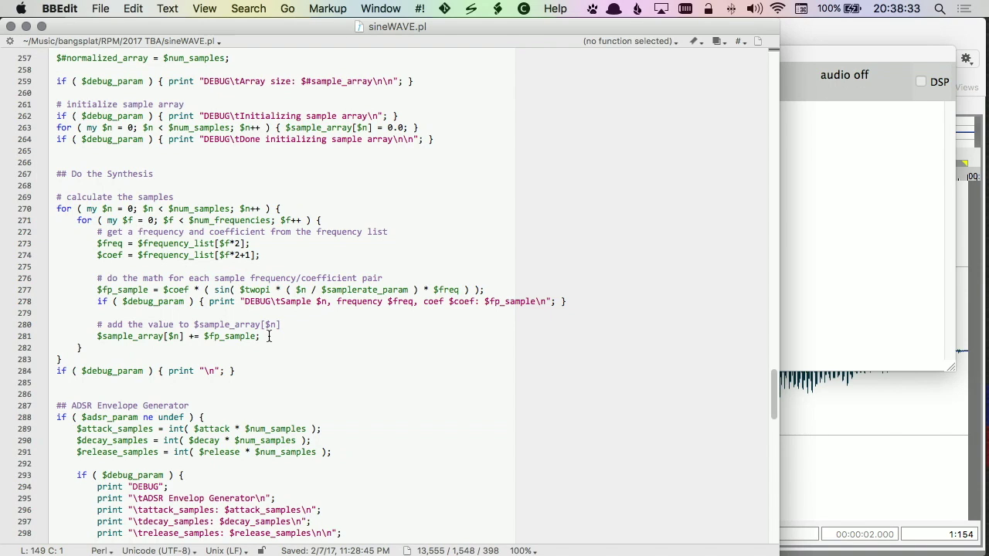
Review the ADSR Envelope Generator code in sineWAVE.pl, then switch to Sound Forge Pro.
scroll(269, 336, "down", 5)
scroll(269, 336, "down", 4)
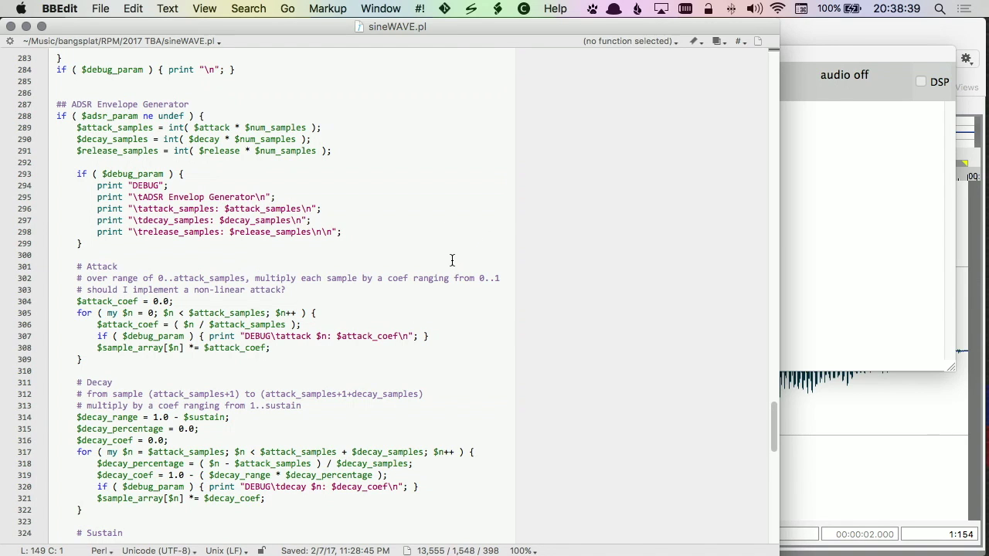
key("super+Tab")
key("super+Tab")
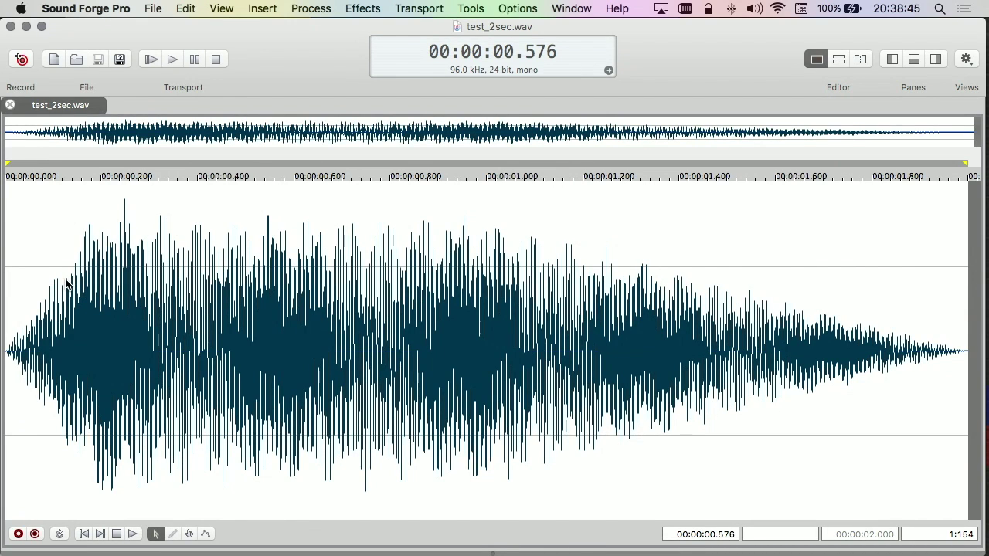
Play test_2sec.wav from its beginning and stop playback near the end.
key("Home")
key("space")
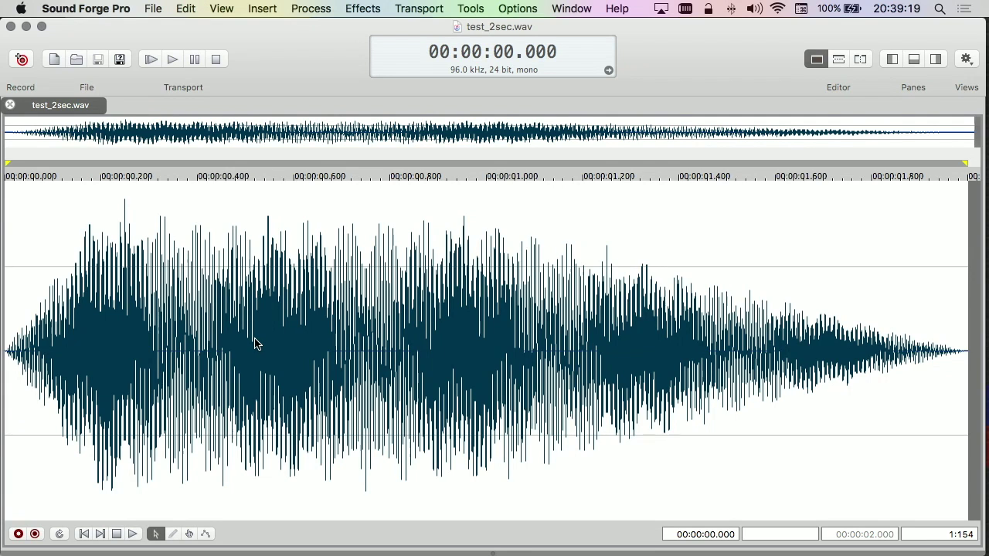
key("space")
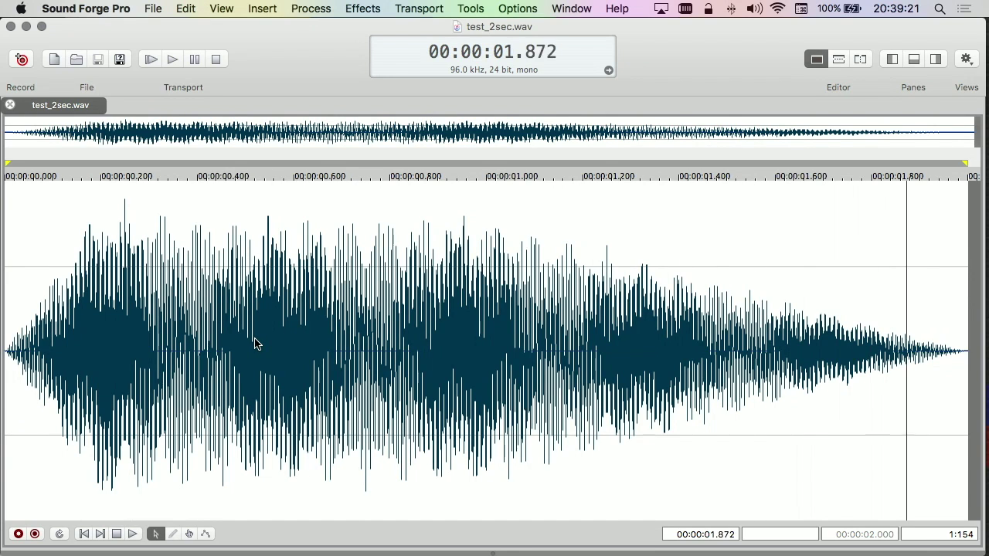
Switch to Finder, select harp.ogg in the RPM2017 pack's note folder and return to the Sound Forge Pro window.
key("super+Tab")
key("super+Tab")
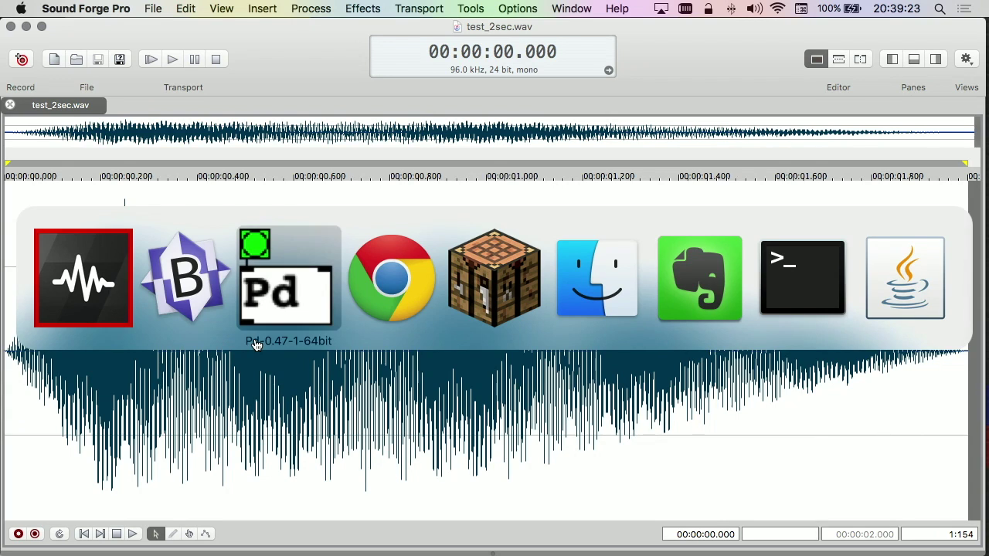
key("super+Tab")
key("super+Tab")
key("super+Tab")
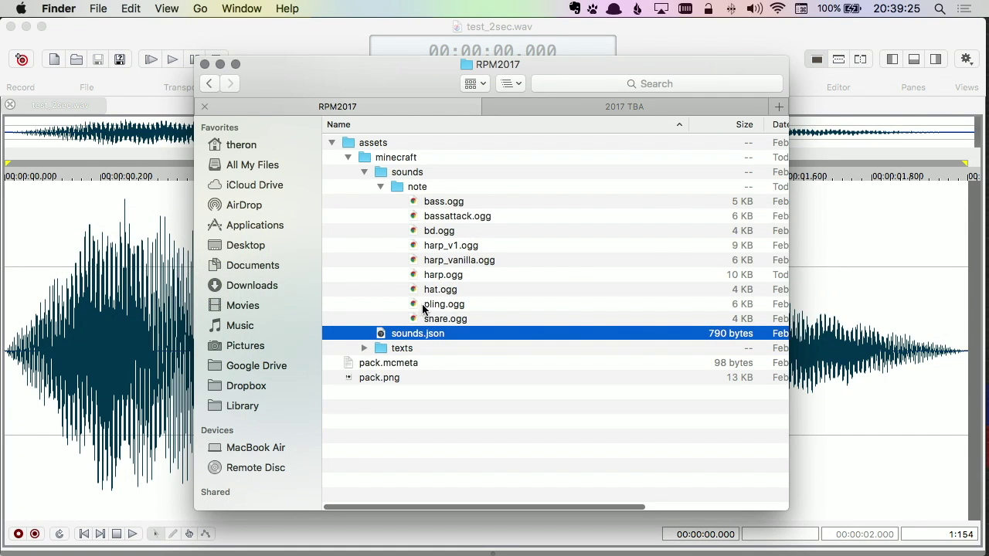
left_click(416, 275)
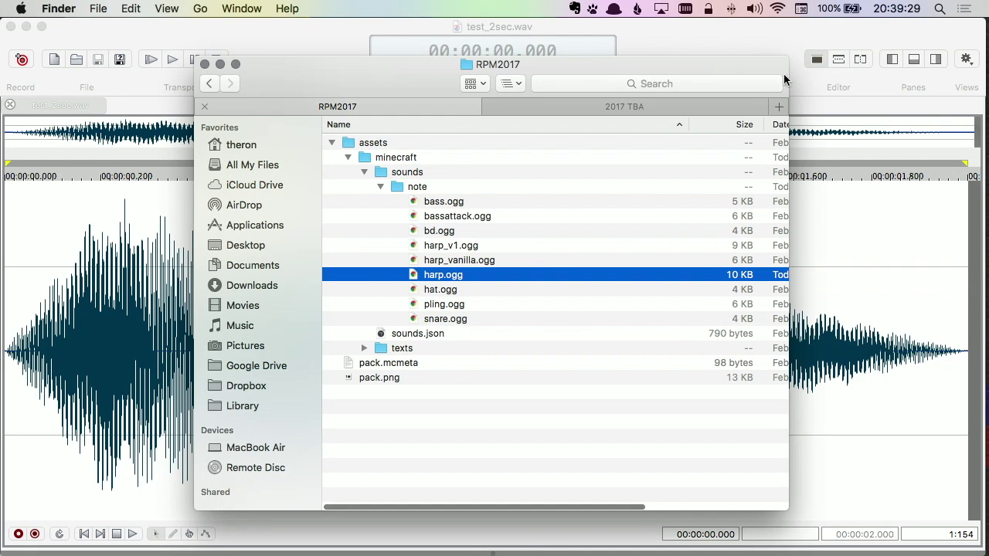
left_click(766, 33)
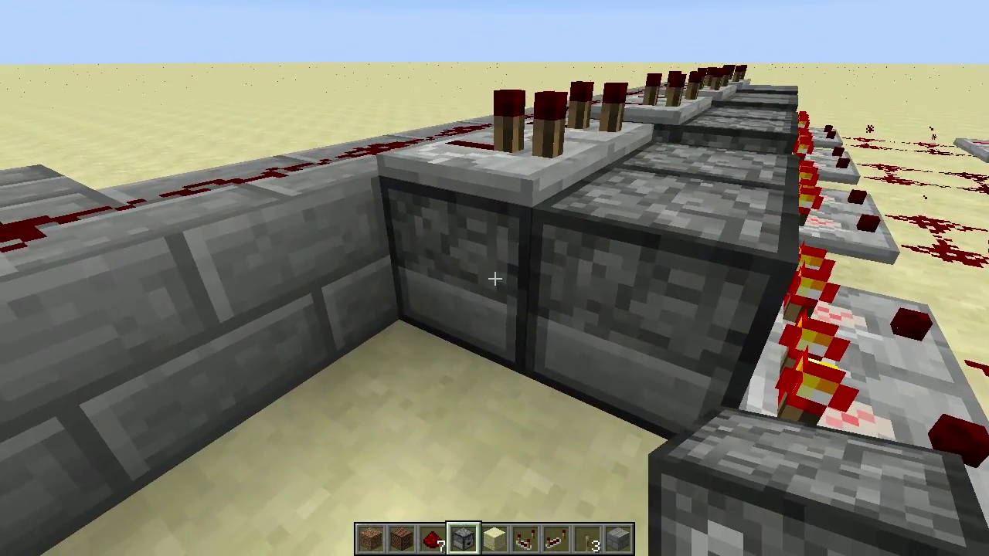
In Minecraft, inspect the contents of the two adjacent droppers at the end of the dropper row.
right_click(494, 278)
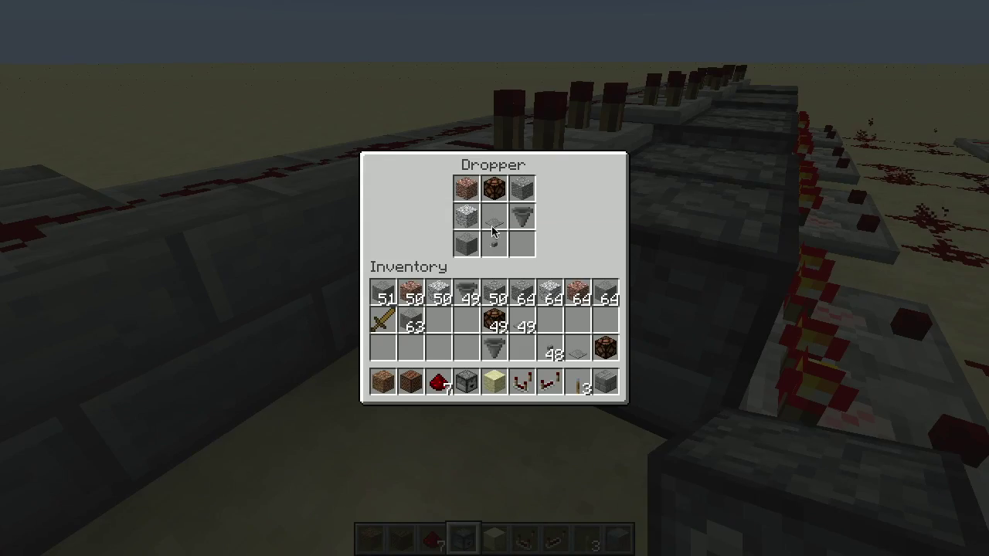
key("Escape")
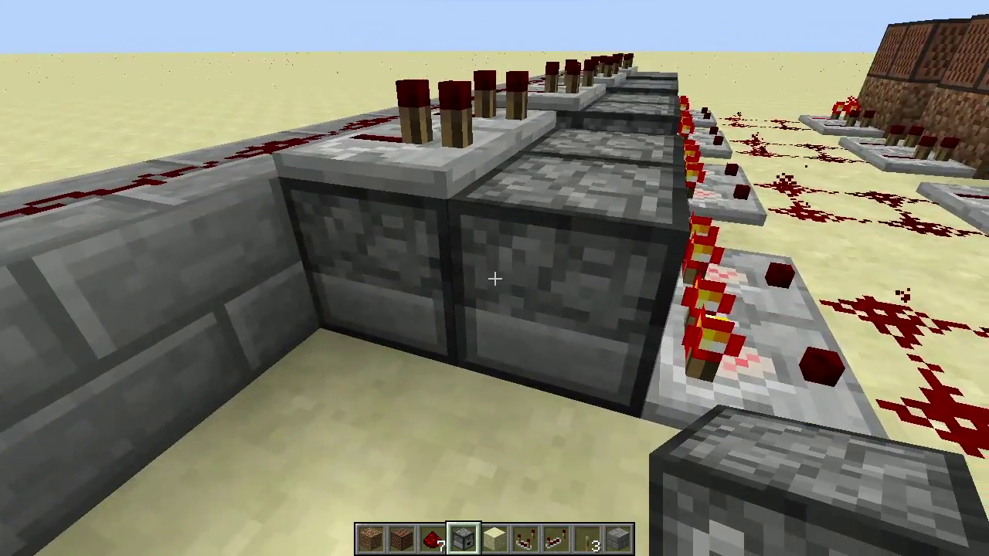
right_click(494, 278)
key("Escape")
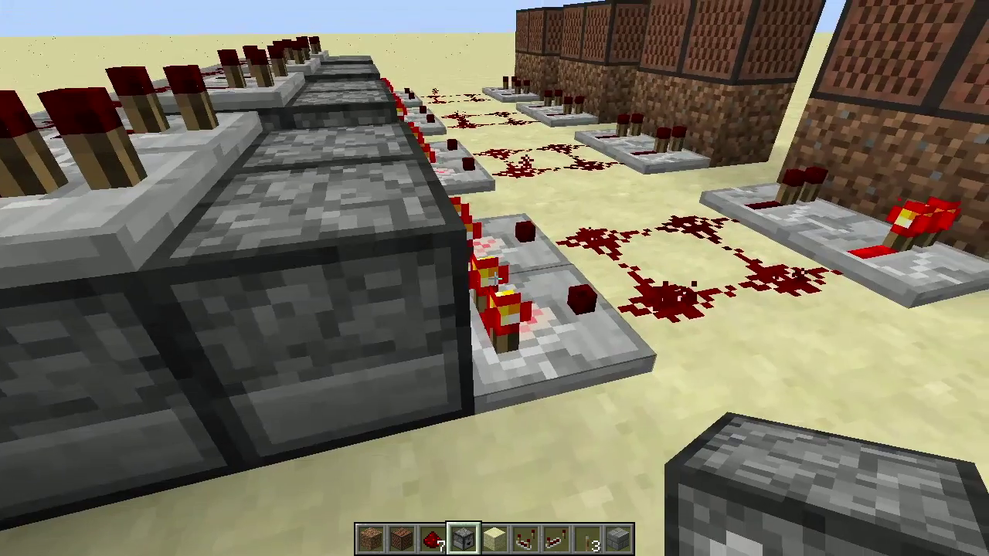
Swap the wooden sword from the dropper beside the comparator with the button in the adjacent full dropper.
right_click(495, 278)
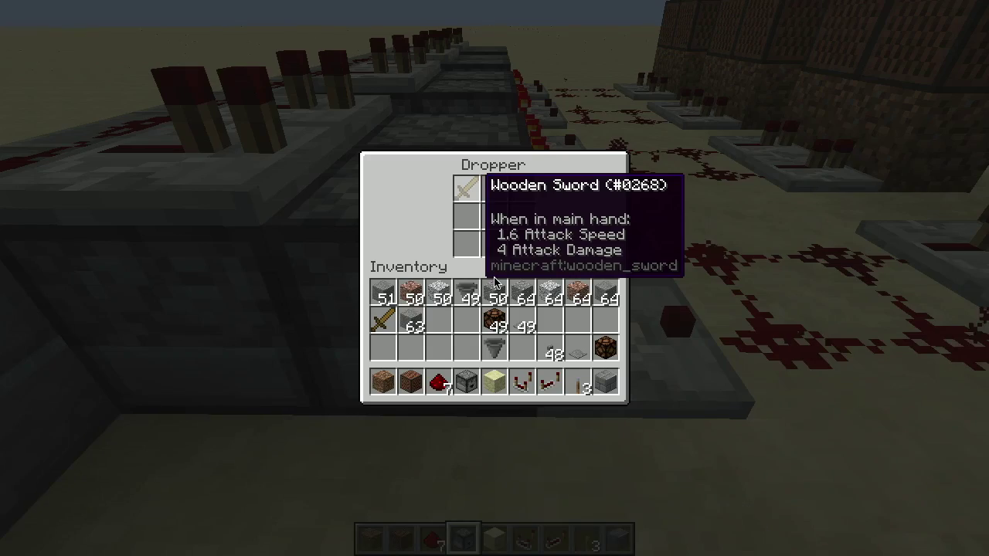
left_click(473, 189, "shift")
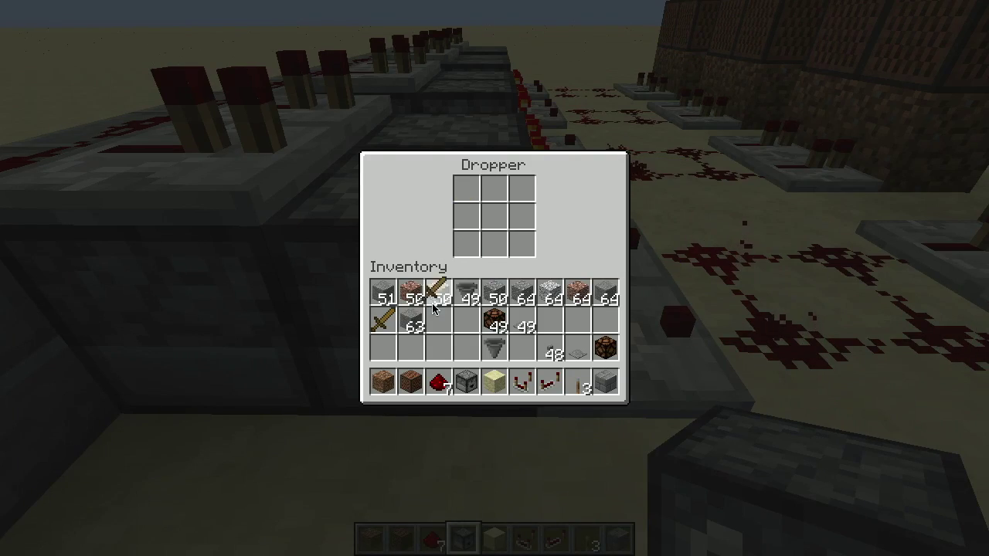
key("Escape")
right_click(494, 278)
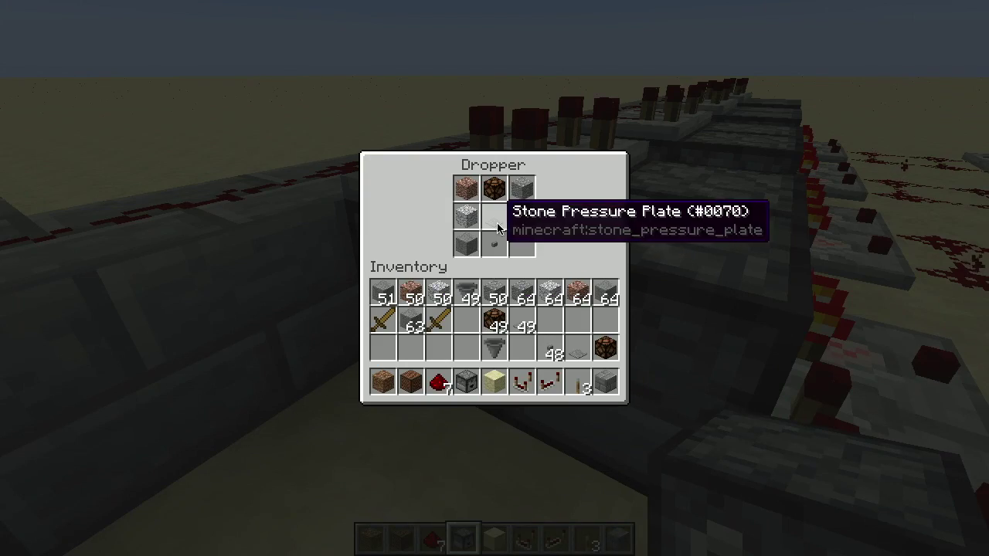
left_click(495, 244, "shift")
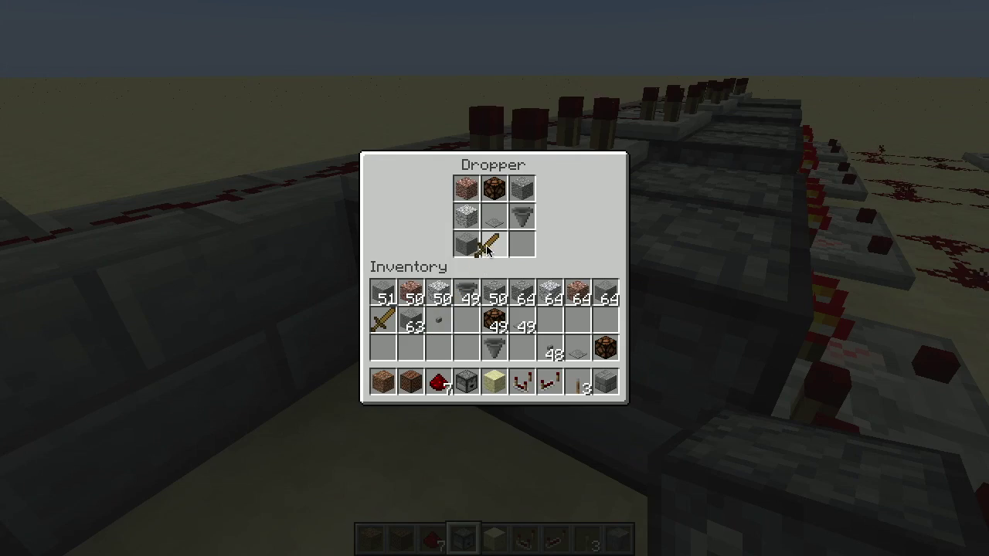
key("Escape")
right_click(494, 278)
left_click(436, 328, "shift")
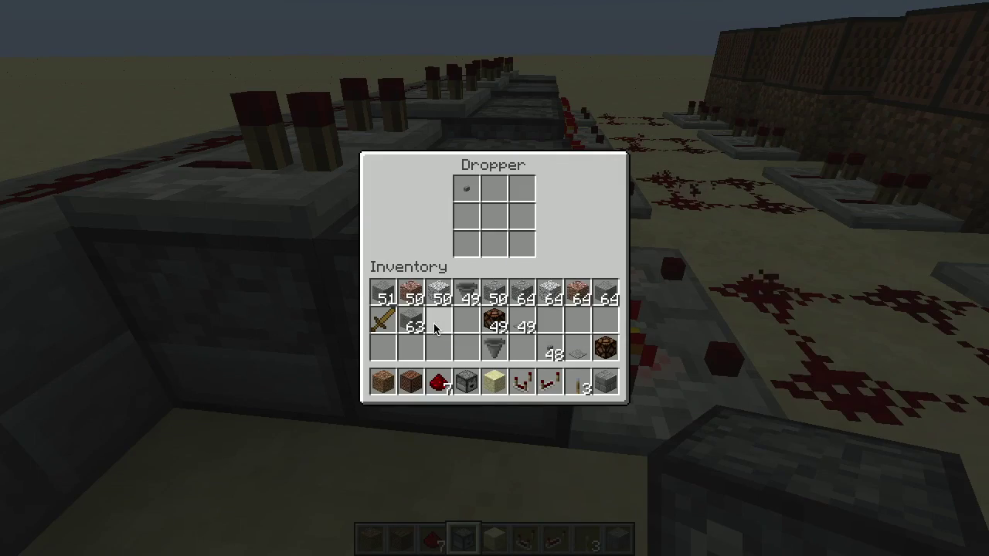
key("Escape")
Compare the contents of the full dropper with those of the adjacent dropper holding the single button.
right_click(494, 278)
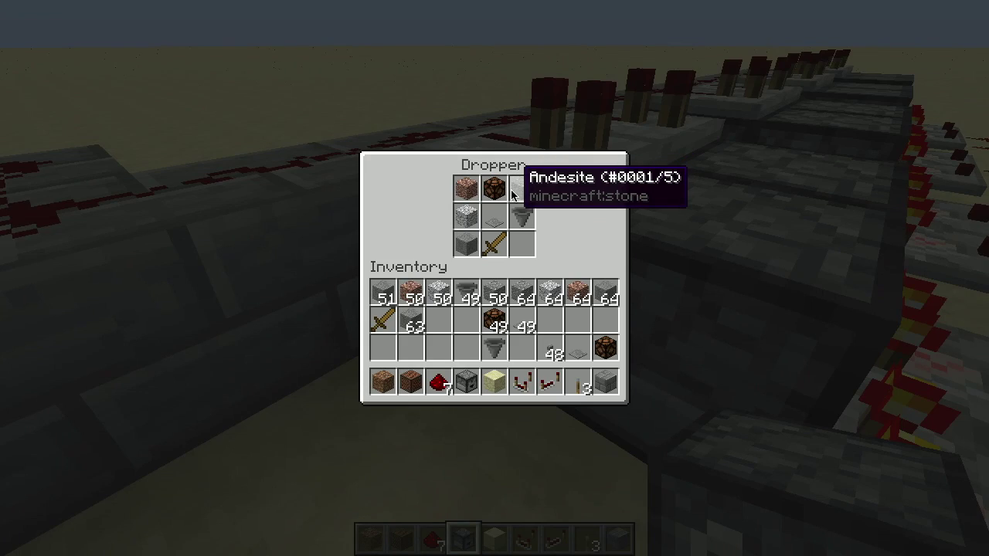
key("Escape")
mouse_move(495, 279)
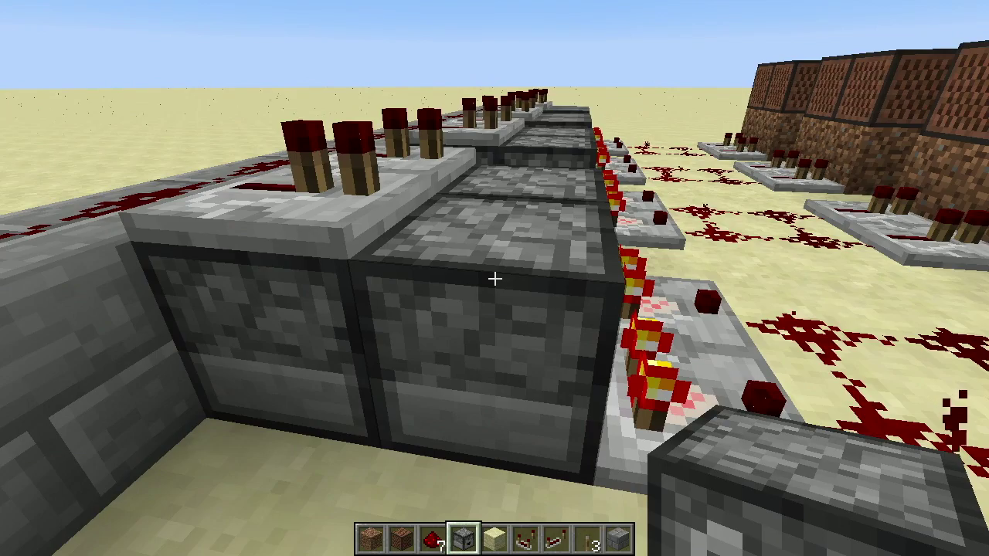
right_click(494, 278)
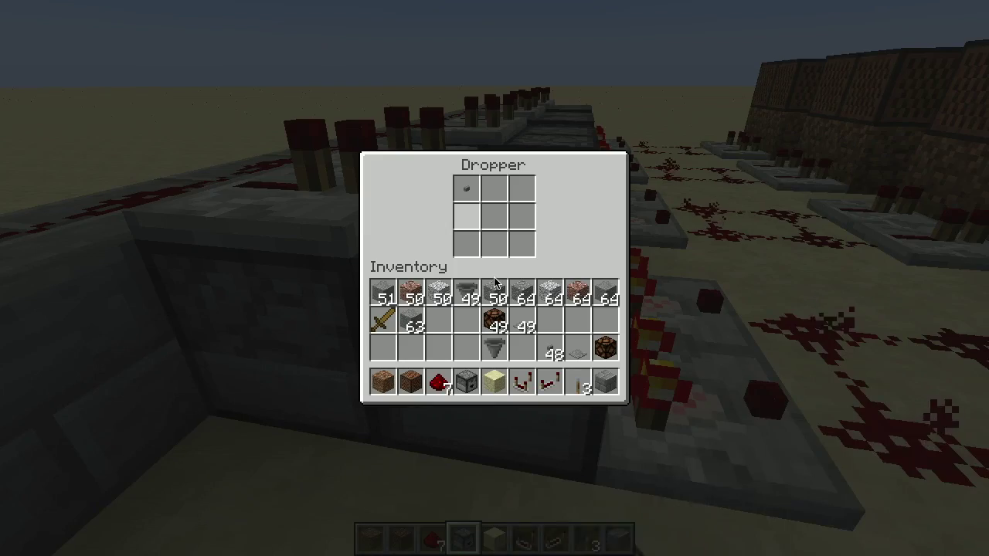
key("Escape")
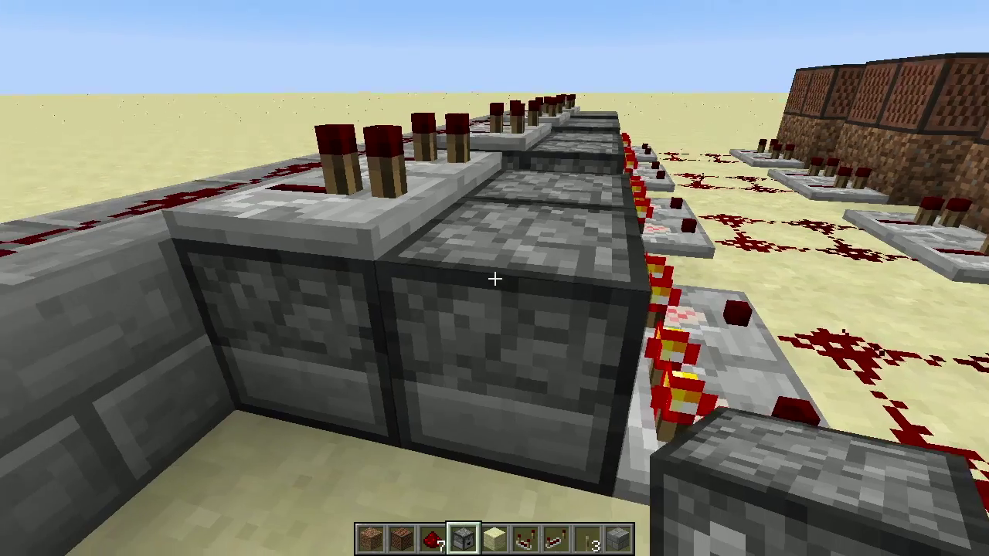
mouse_move(494, 278)
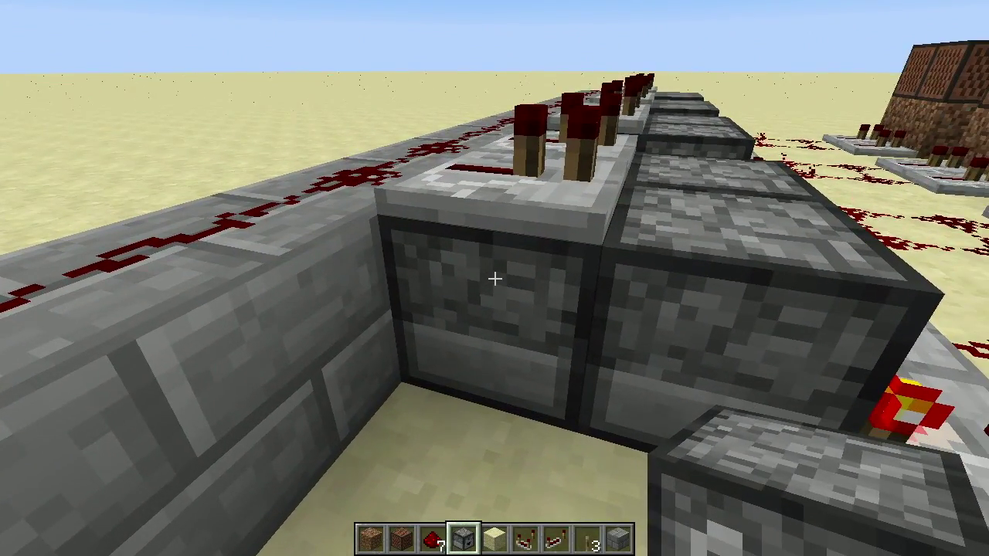
right_click(494, 278)
key("Escape")
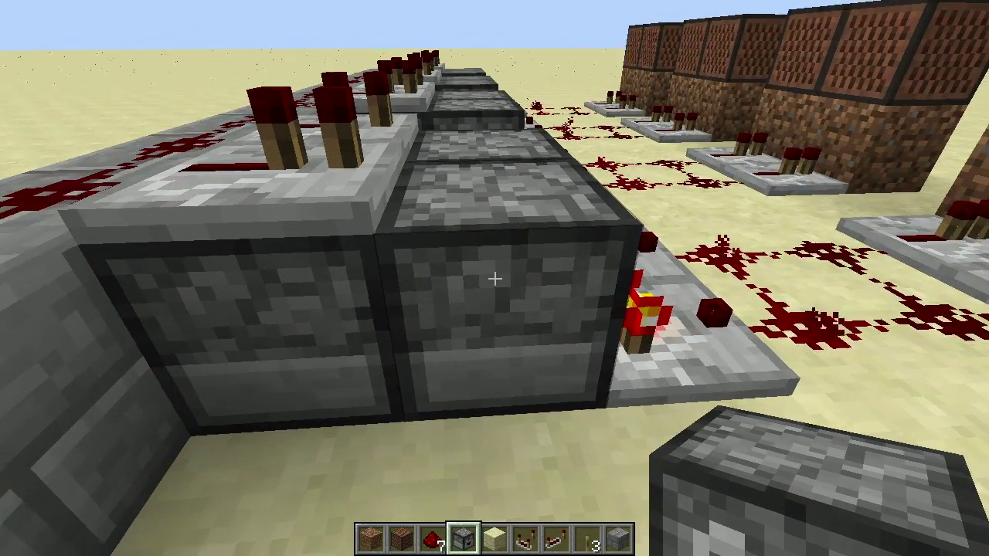
Examine the button in the first slot of the dropper beside the comparator.
right_click(495, 279)
key("e")
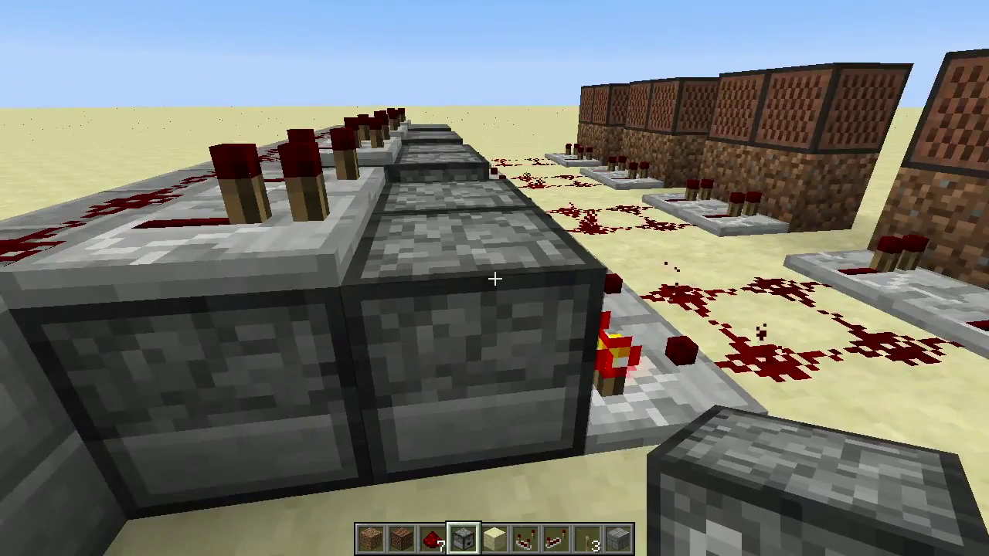
right_click(495, 278)
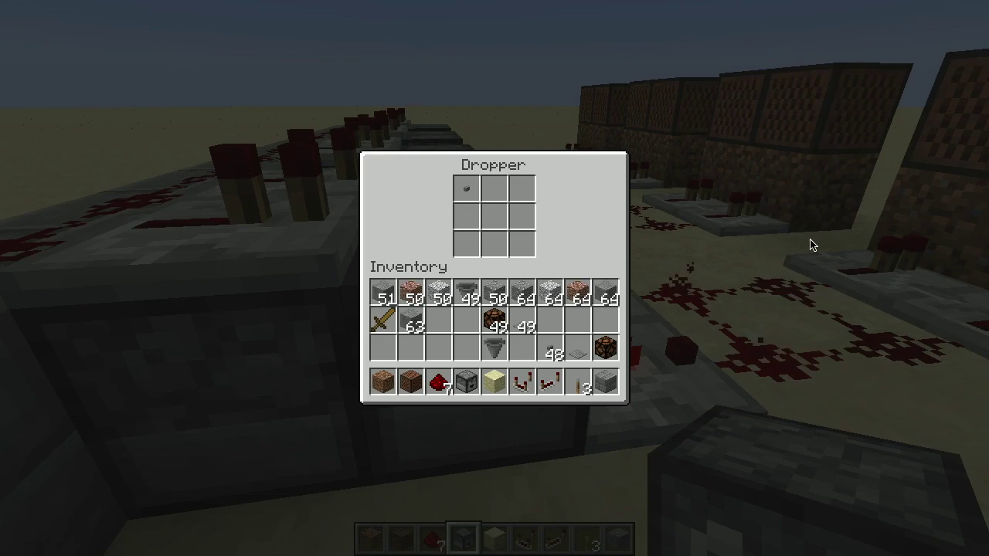
key("e")
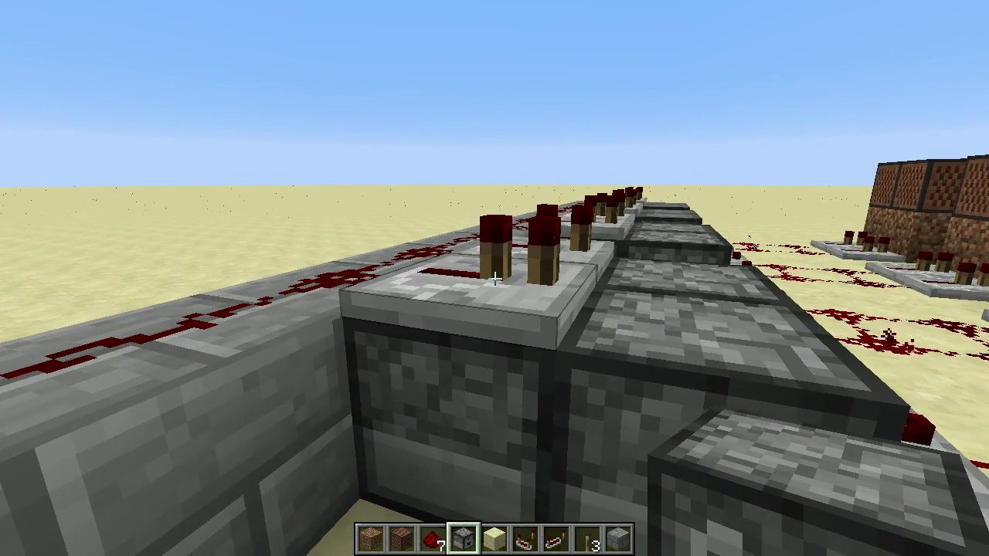
key("d")
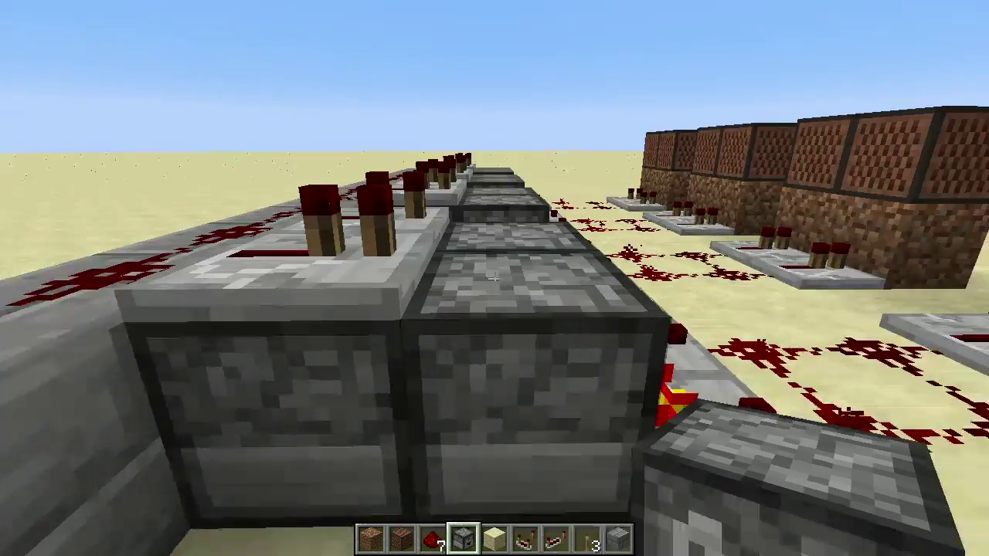
key("a")
right_click(494, 278)
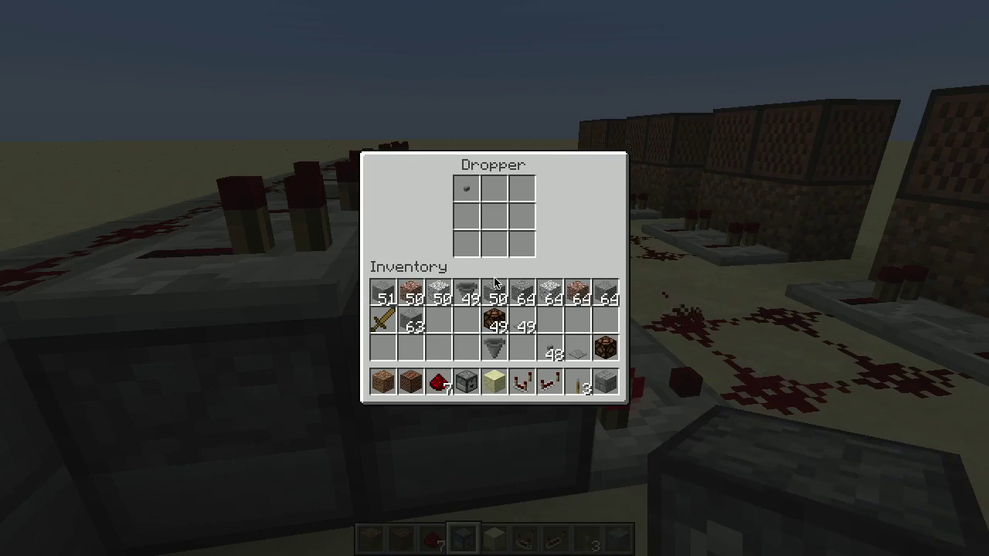
key("e")
right_click(494, 278)
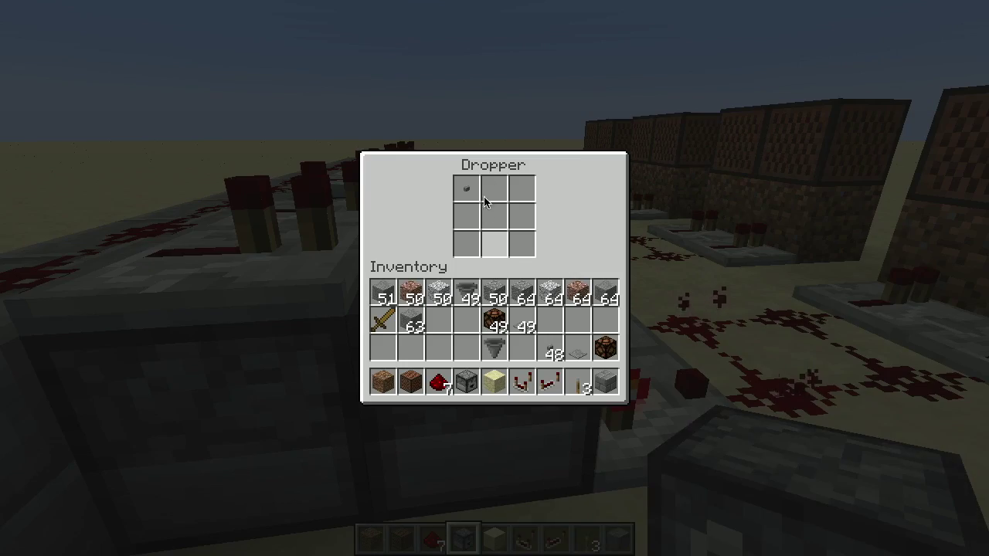
key("e")
Inspect the full dropper, the single-button dropper and the sword-holding dropper next to the comparators.
right_click(494, 278)
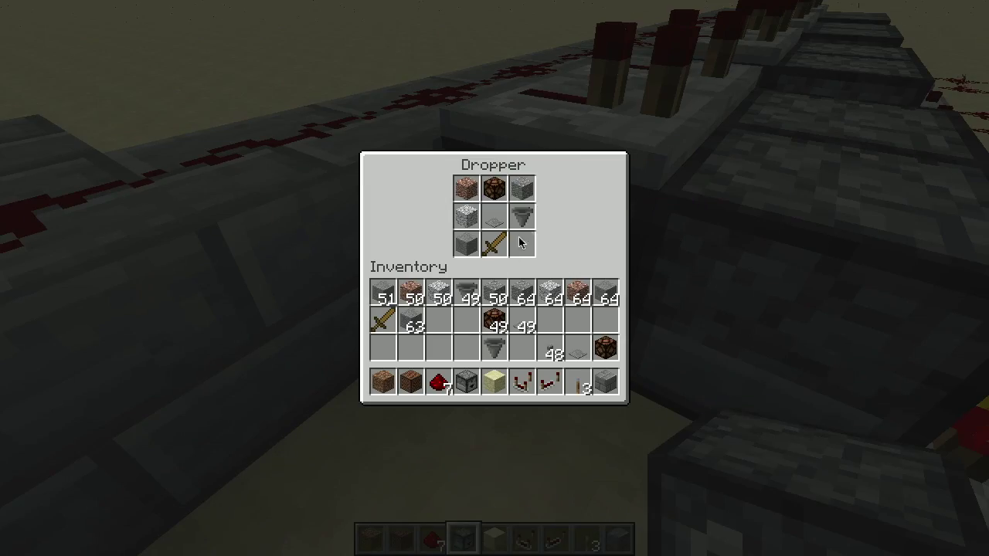
key("e")
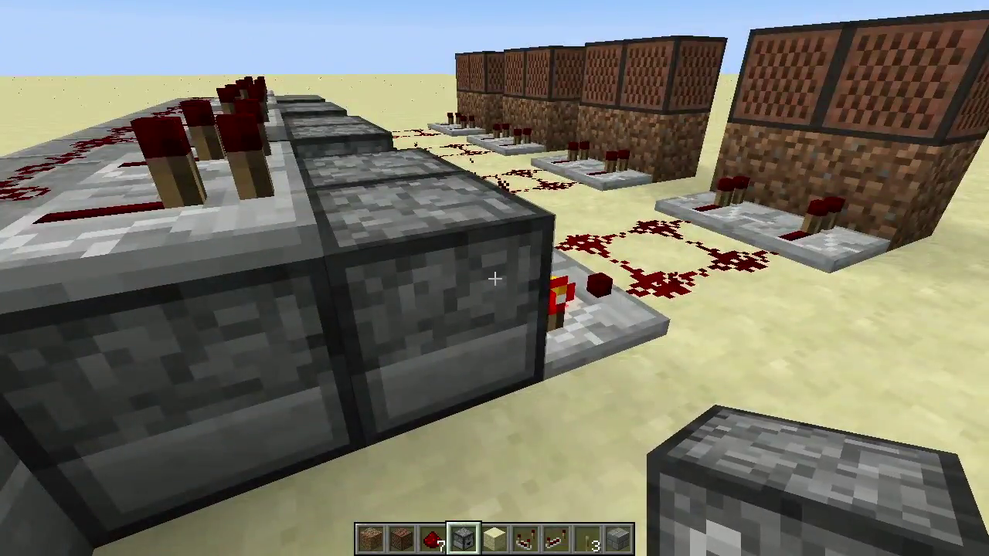
right_click(495, 278)
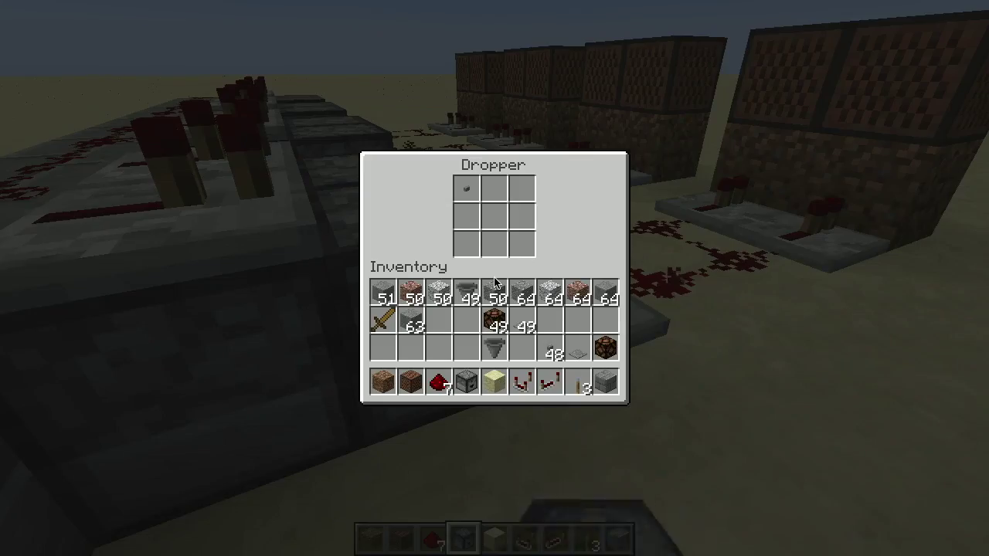
key("Escape")
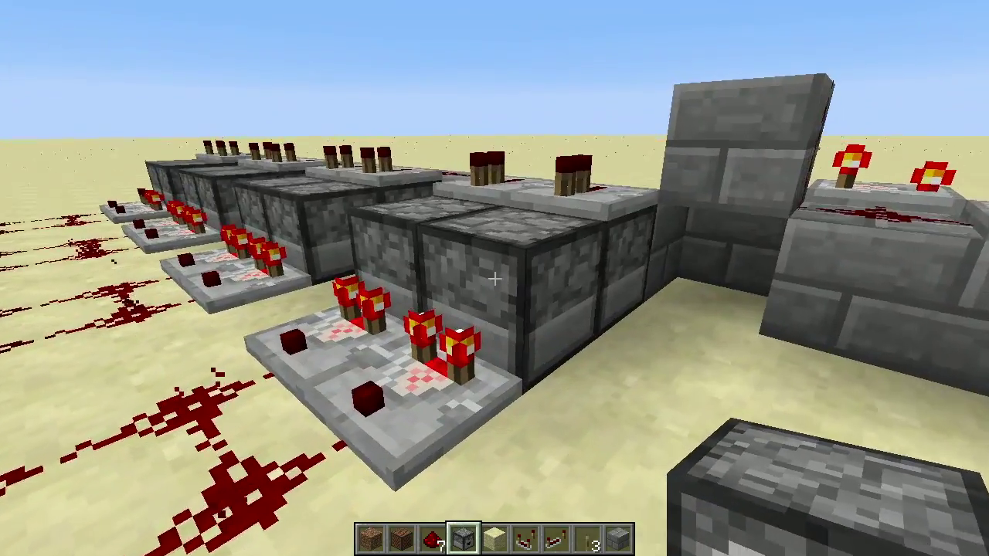
right_click(495, 279)
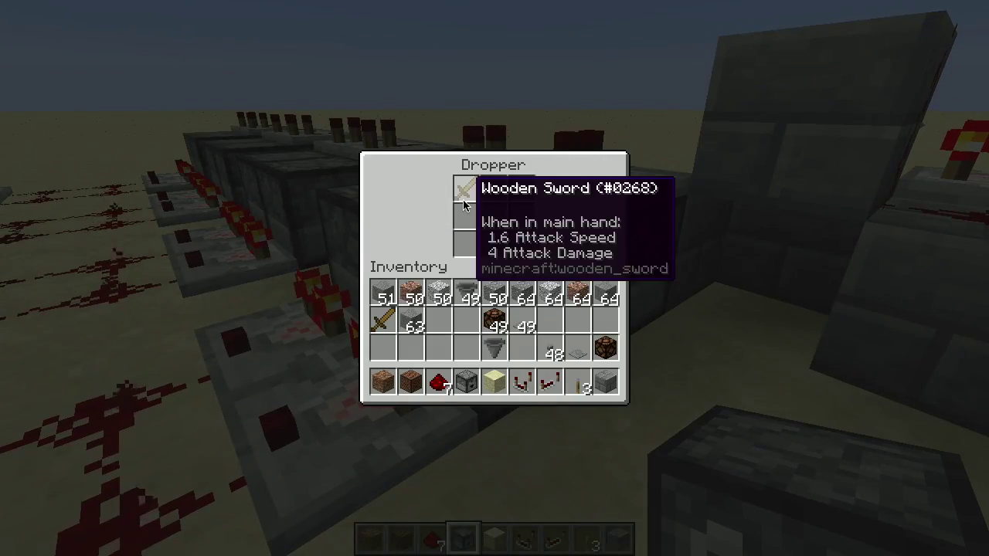
key("Escape")
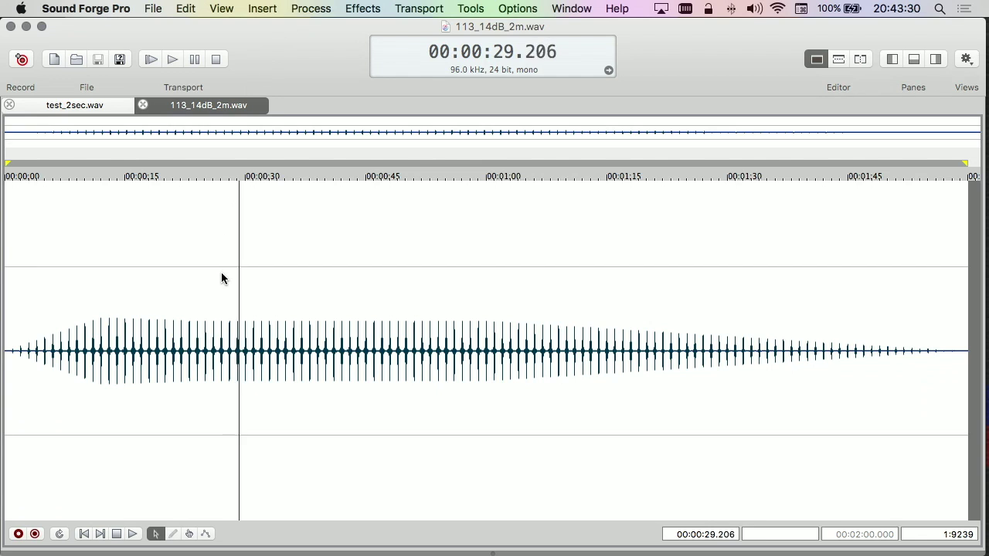
Zoom in on the 113_14dB_2m.wav waveform in Sound Forge Pro to 1:128 to examine individual pulses.
key("Up")
key("Up")
key("Up")
key("Up")
key("Up")
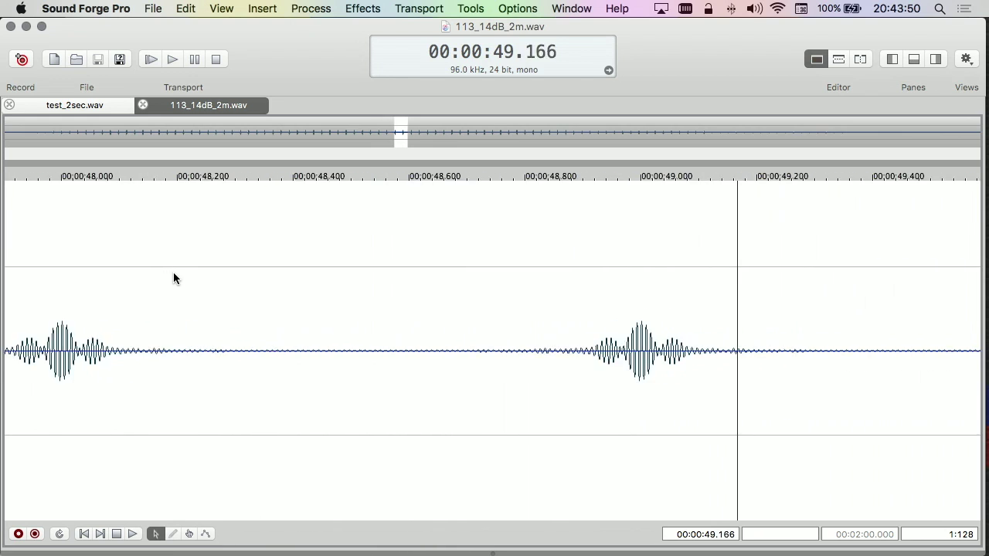
Zoom the 113_14dB_2m.wav waveform out to its full length and stop playback.
scroll(173, 274, "down", 5)
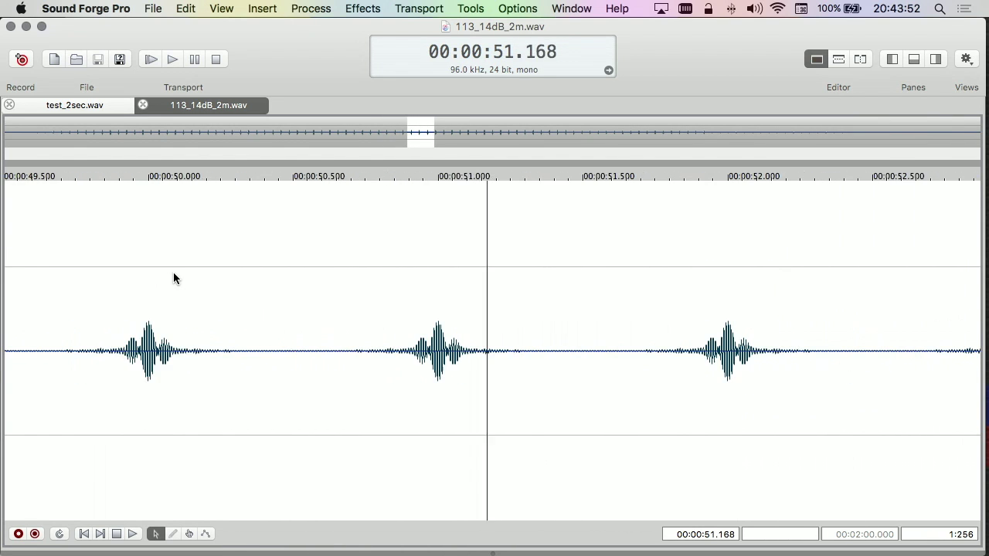
scroll(173, 275, "down", 2)
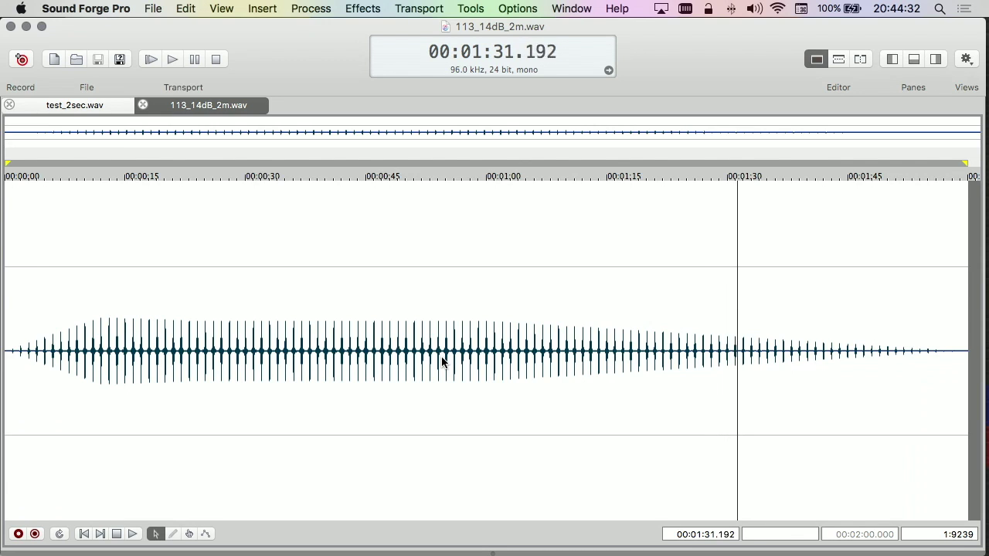
key("space")
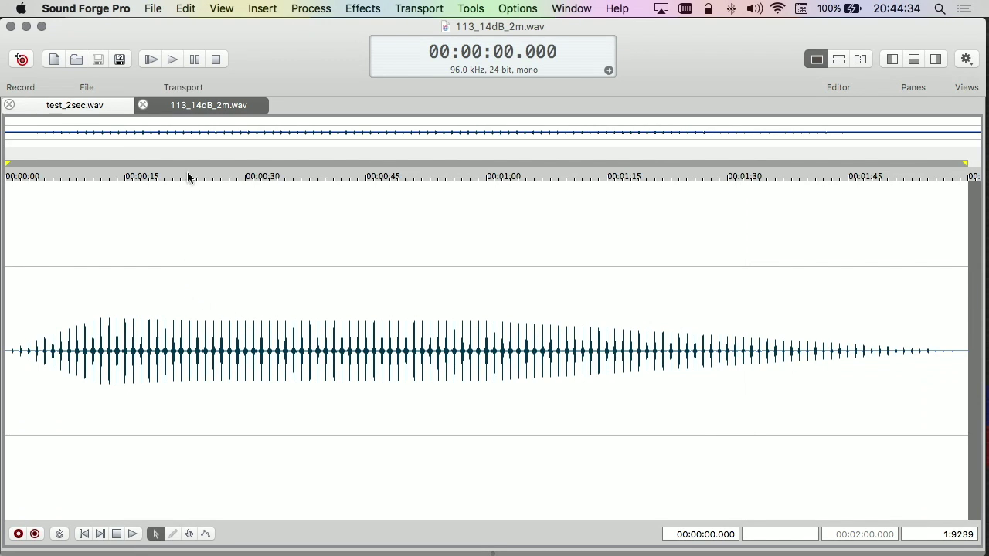
Normalize the entire 113_14dB_2m.wav waveform to a peak level of 0.00 dB and stop its playback.
left_click(293, 4)
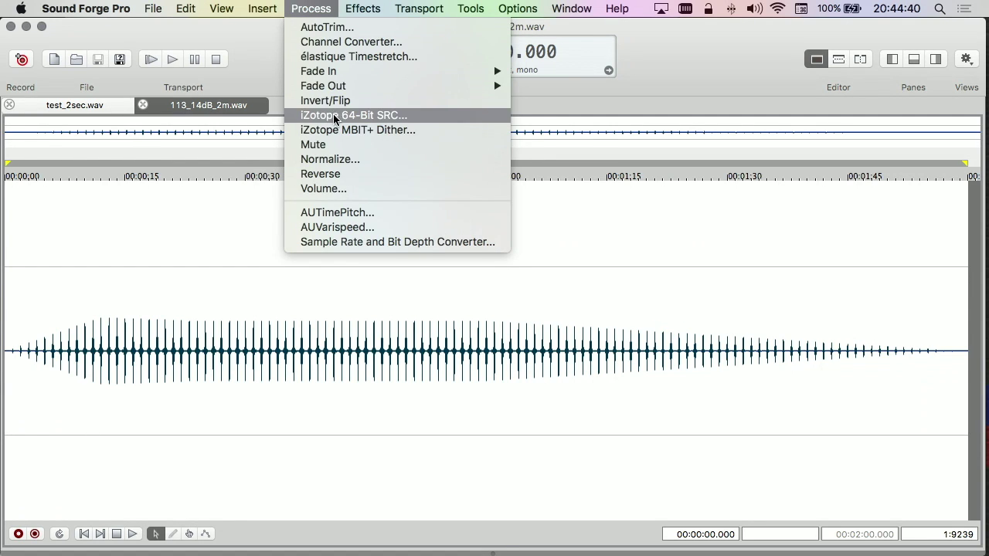
left_click(335, 161)
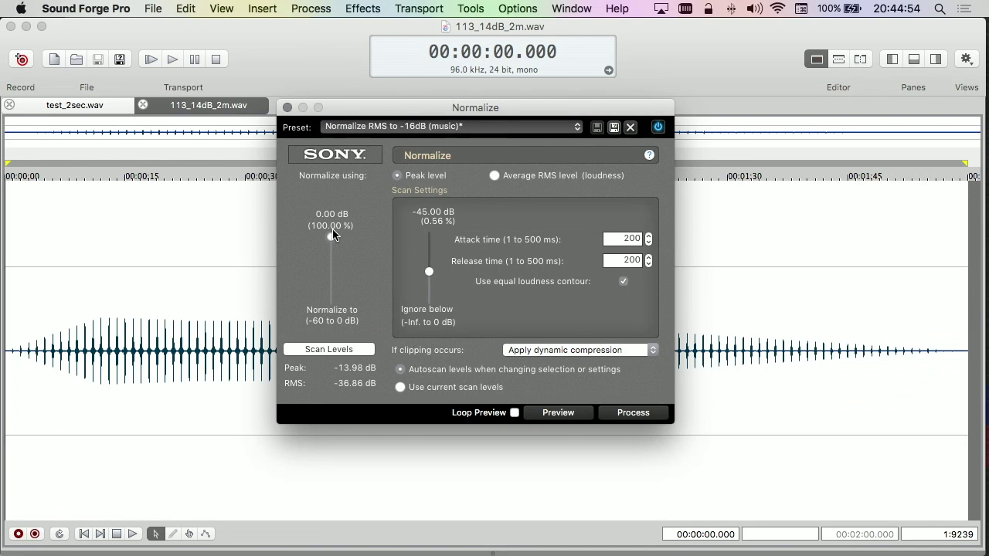
left_click(614, 414)
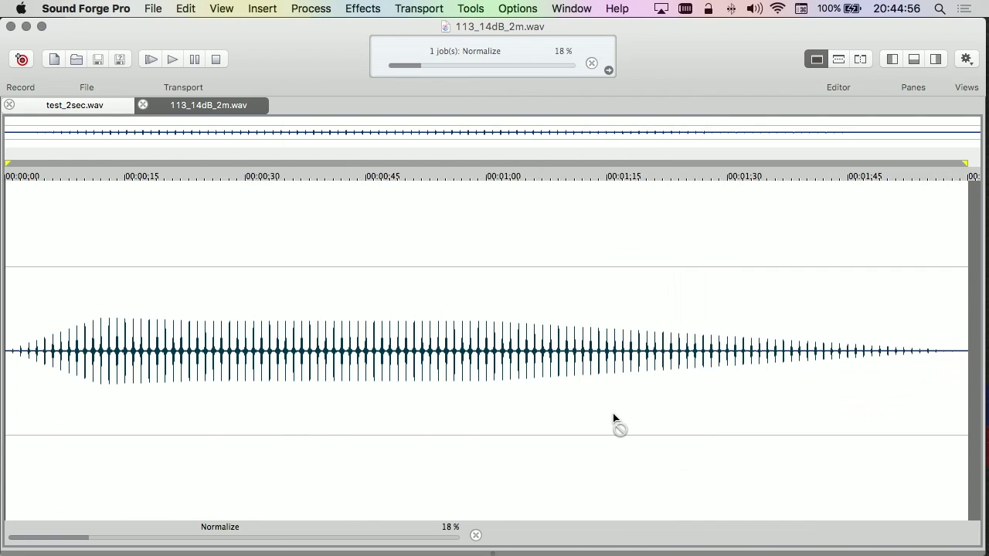
key("space")
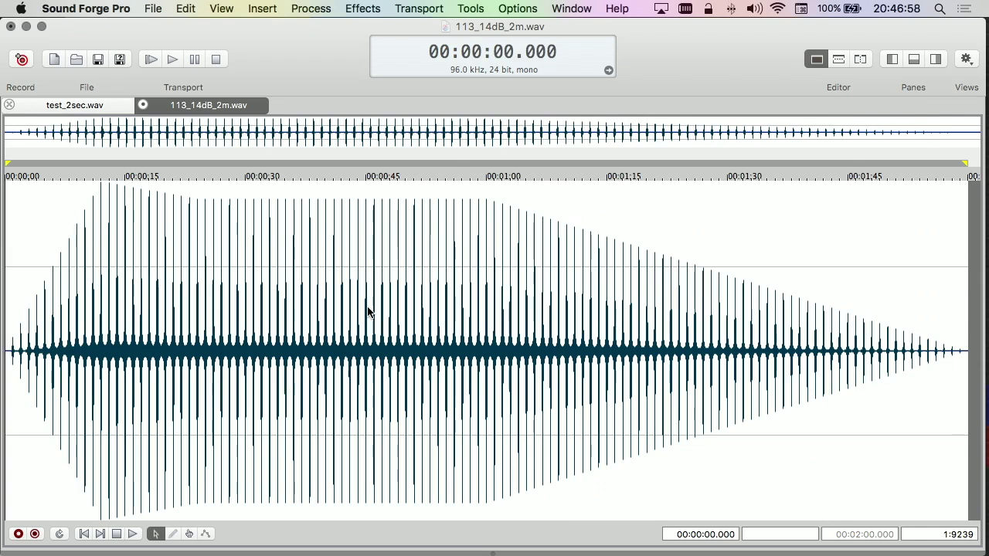
Switch to Chrome and look through the album covers on the Bangsplat Bandcamp music page.
key("super+Tab")
key("super+Tab")
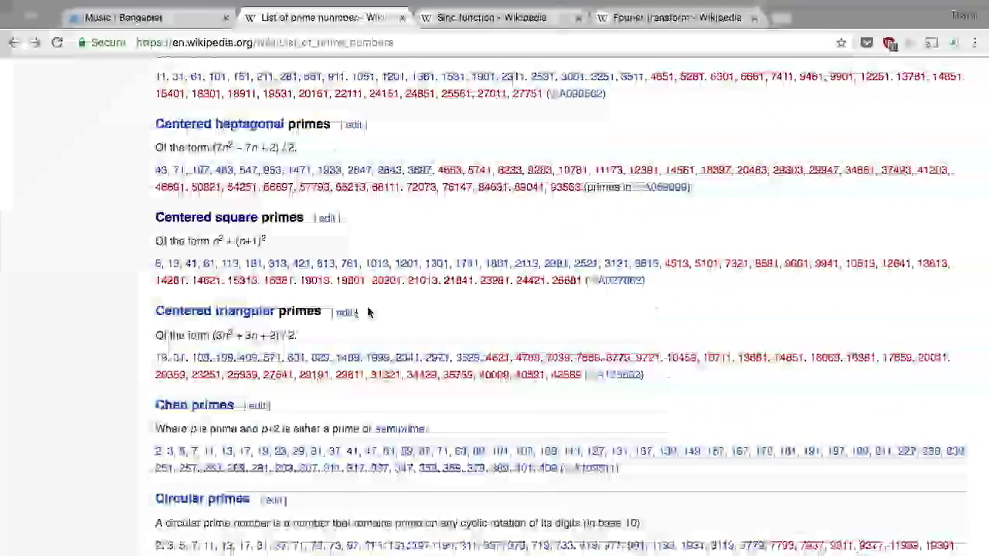
left_click(147, 19)
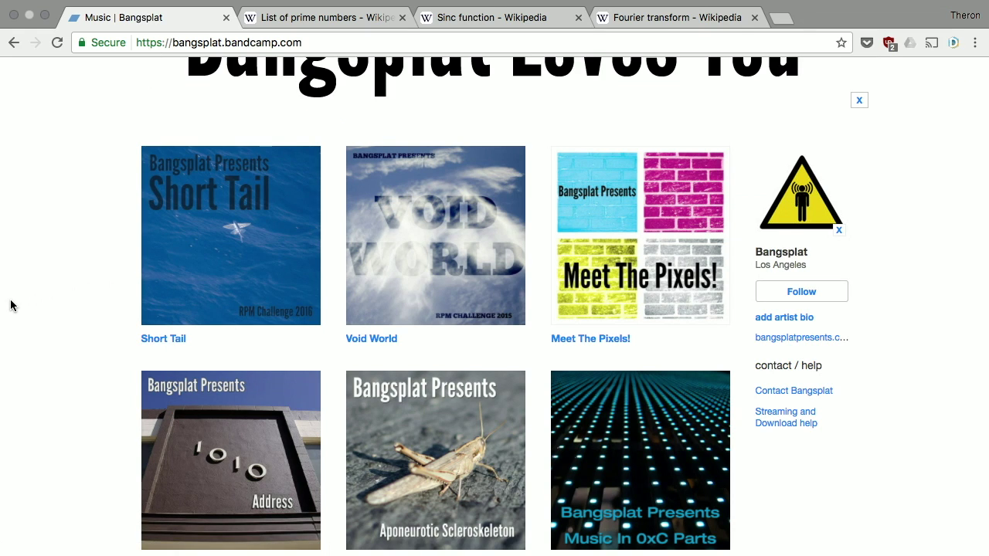
scroll(10, 305, "down", 3)
scroll(11, 305, "down", 6)
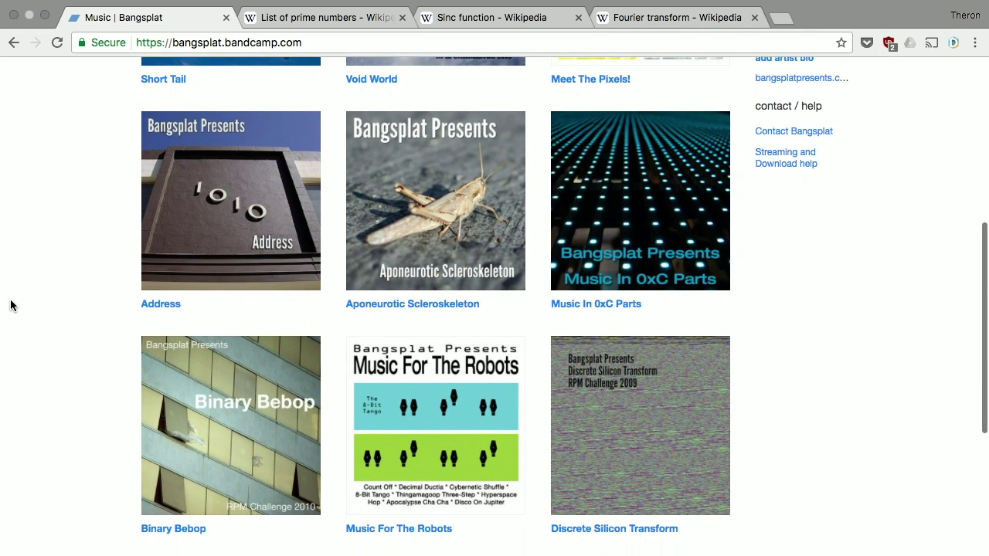
scroll(11, 305, "up", 10)
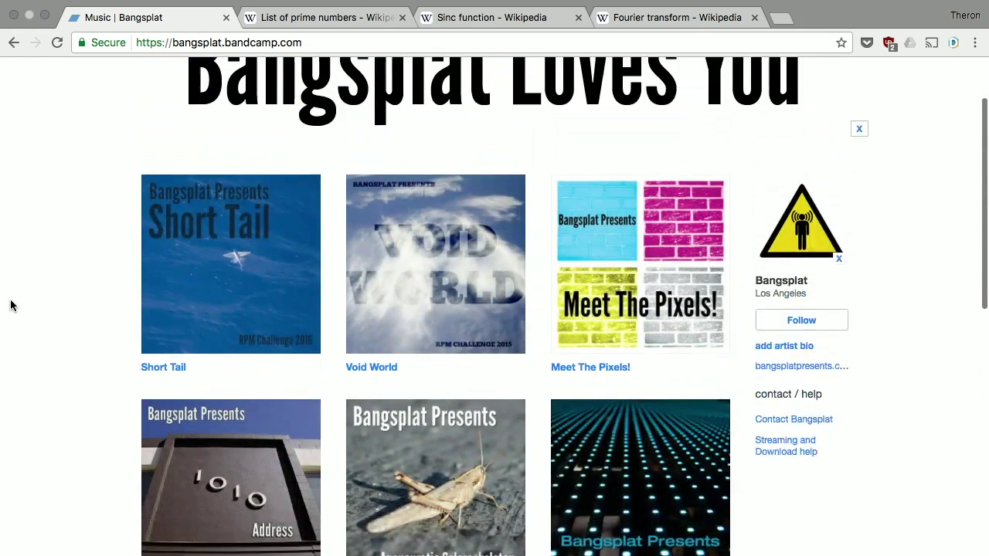
scroll(11, 306, "down", 4)
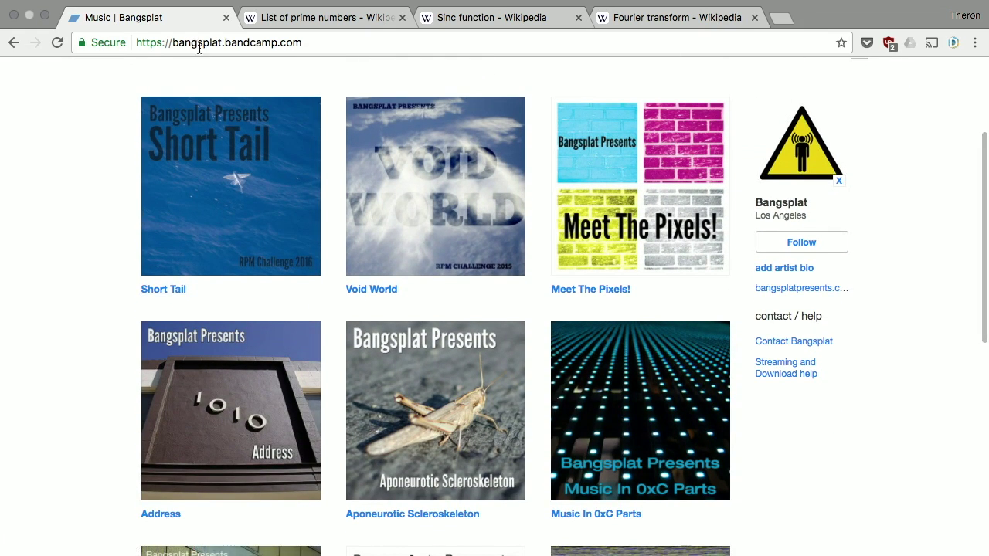
Open the Short Tail album, read its description, and return to the Bangsplat music page.
left_click(180, 214)
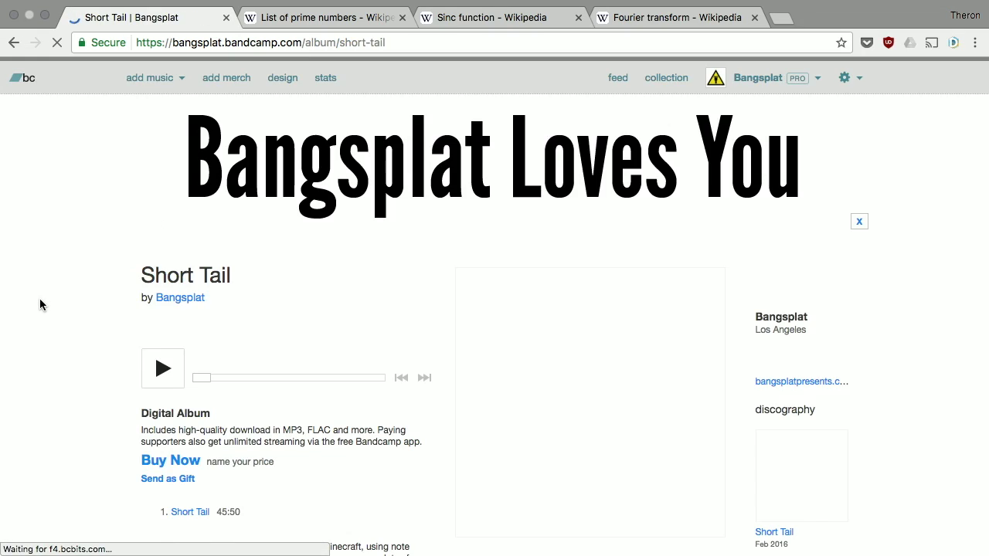
scroll(39, 299, "down", 3)
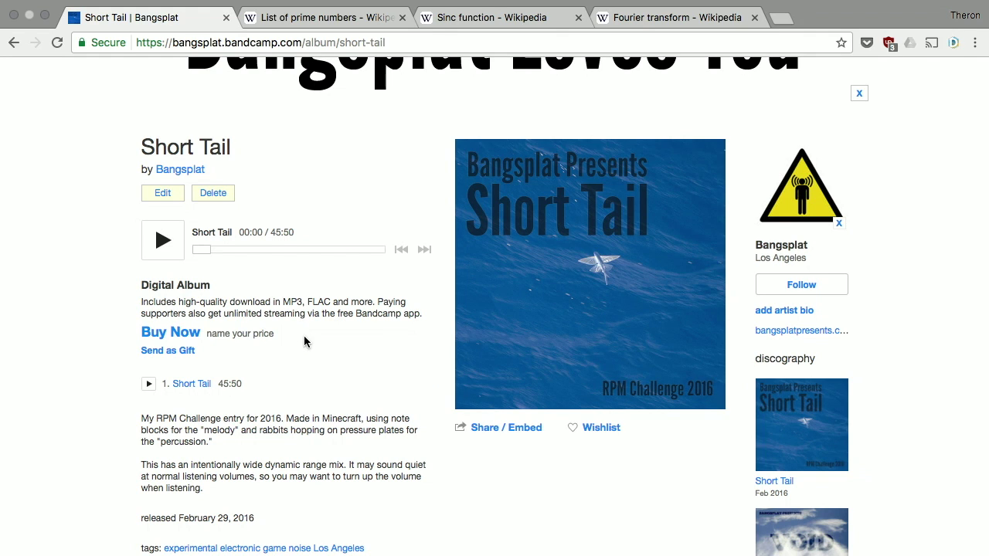
scroll(298, 201, "down", 5)
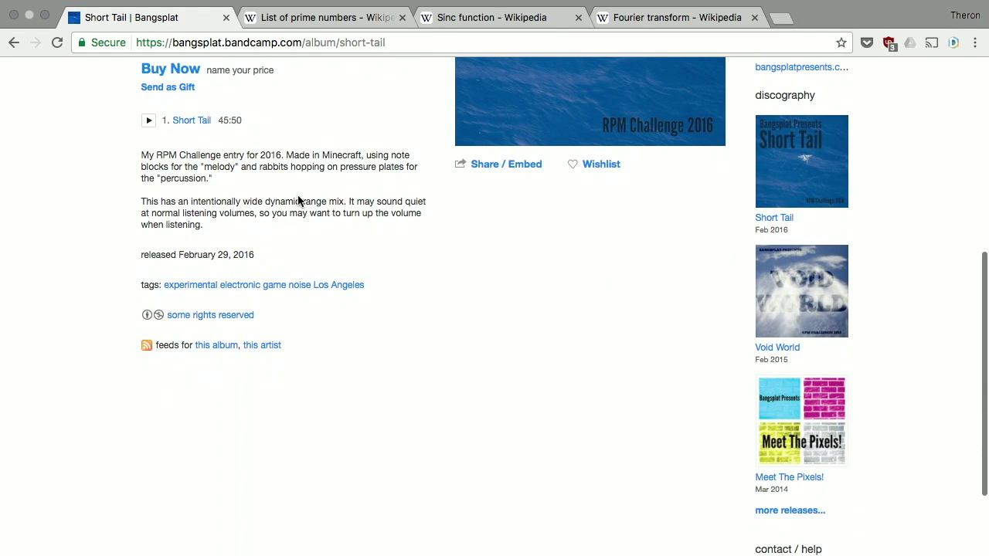
scroll(297, 200, "up", 8)
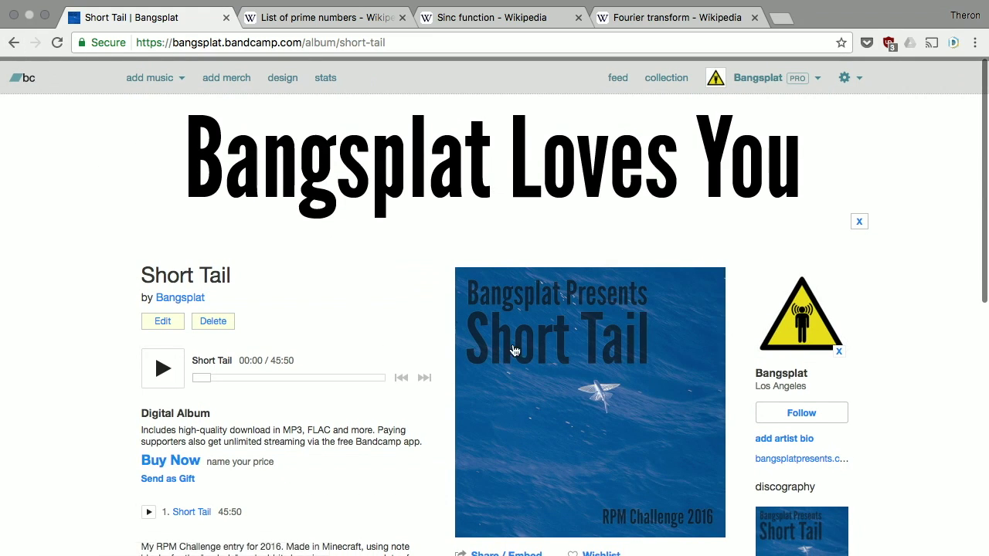
left_click(13, 42)
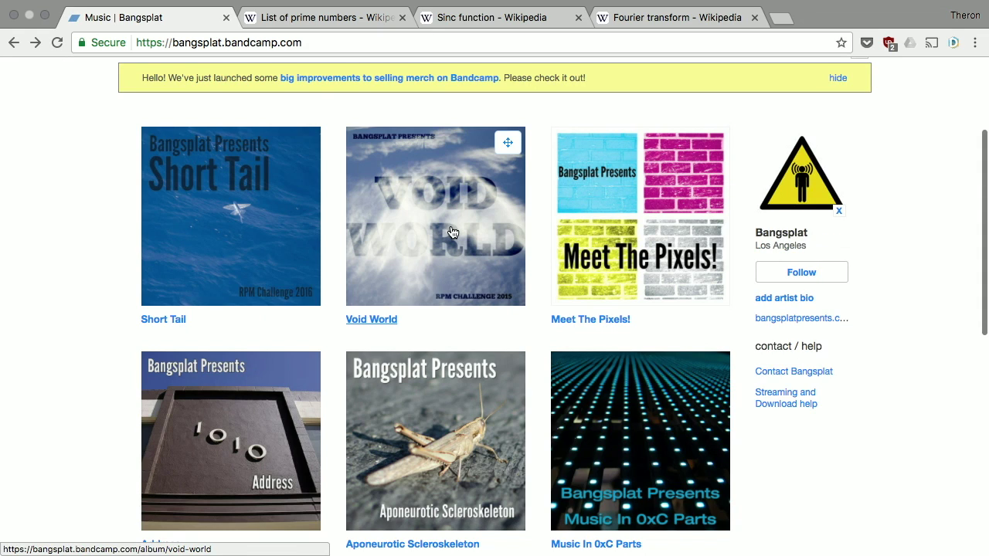
View the Void World album page briefly and return to the Bangsplat music page.
scroll(453, 232, "down", 2)
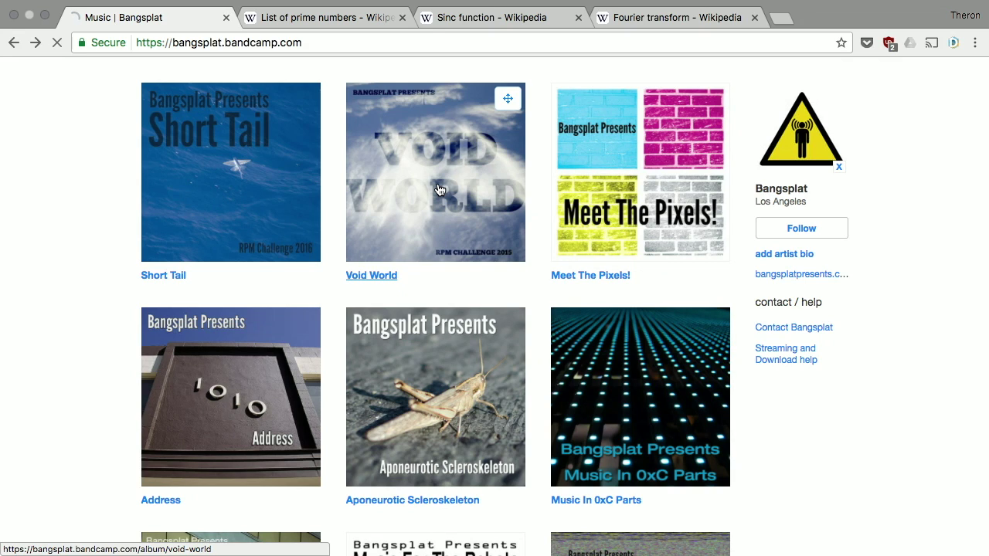
left_click(438, 189)
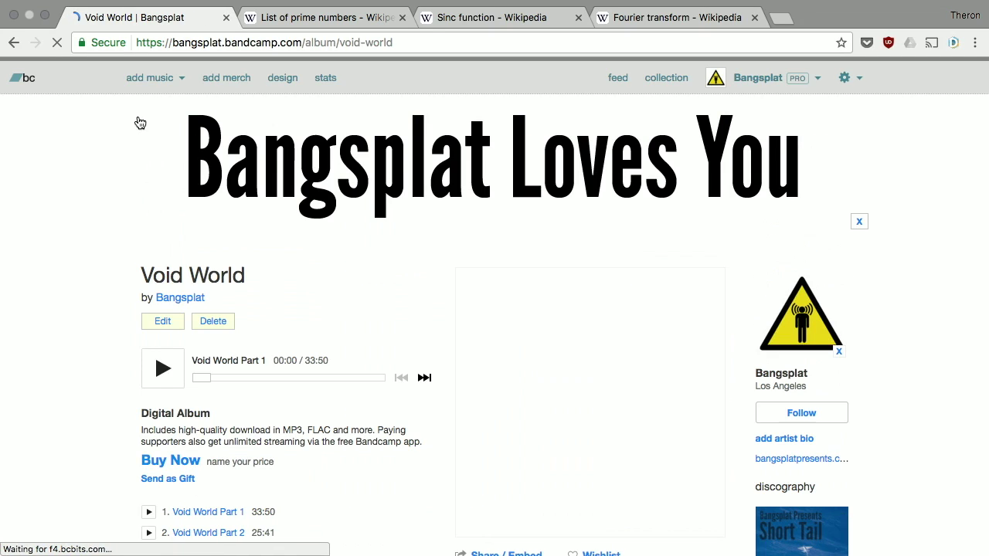
left_click(13, 43)
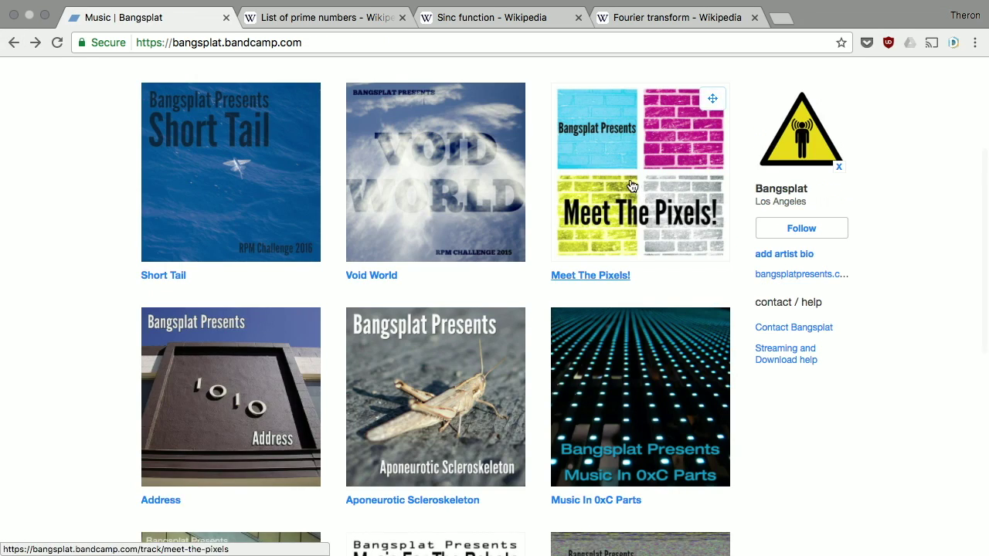
Open the Meet The Pixels! track page, read its description, and go back to the album overview.
left_click(629, 180)
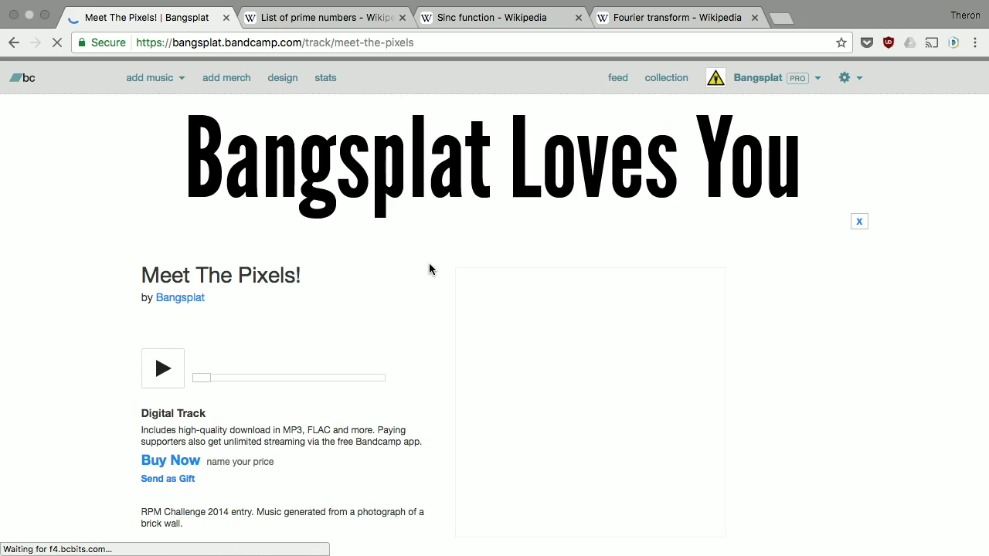
scroll(348, 332, "down", 3)
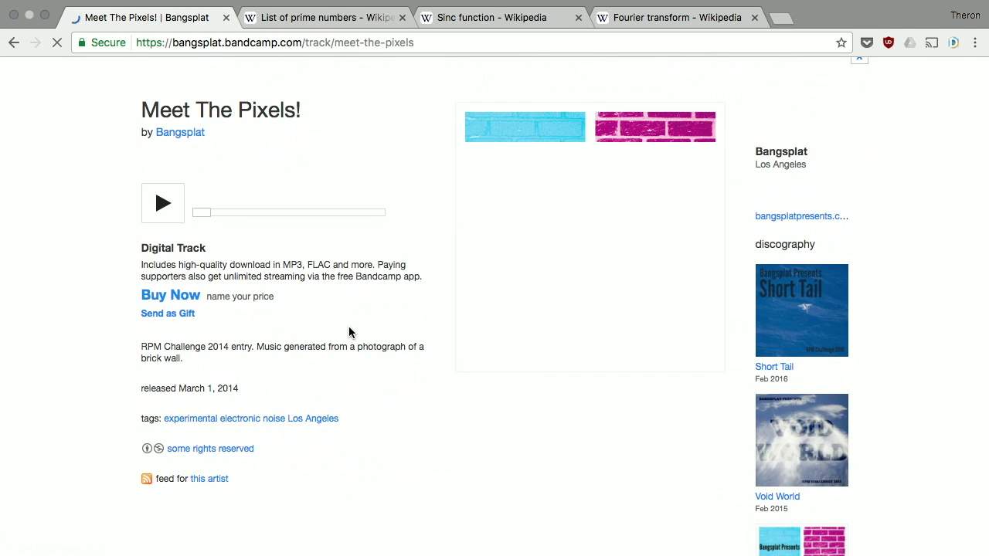
left_click(12, 42)
Open the Music For The Robots album, review its track list, and return to the album overview.
scroll(519, 366, "down", 2)
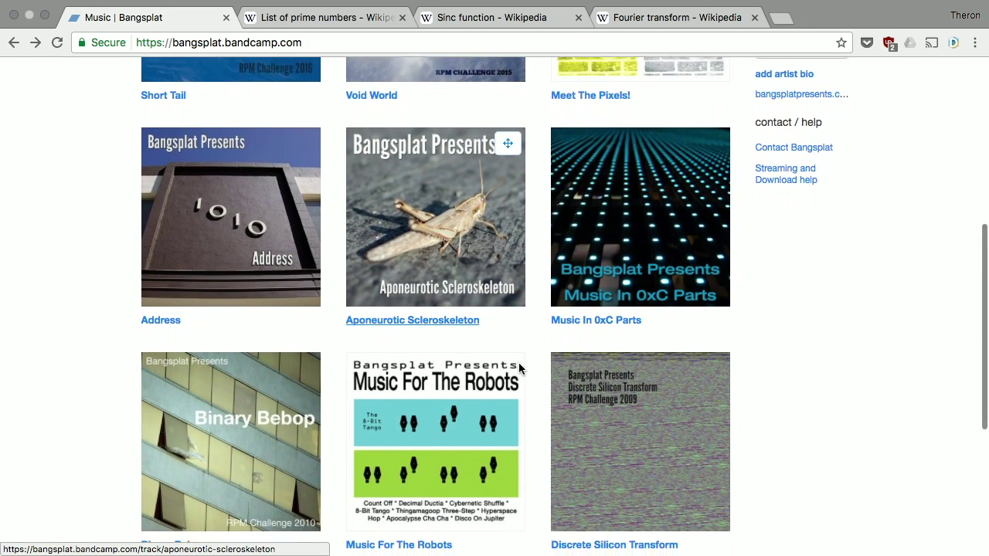
scroll(518, 368, "down", 3)
left_click(433, 239)
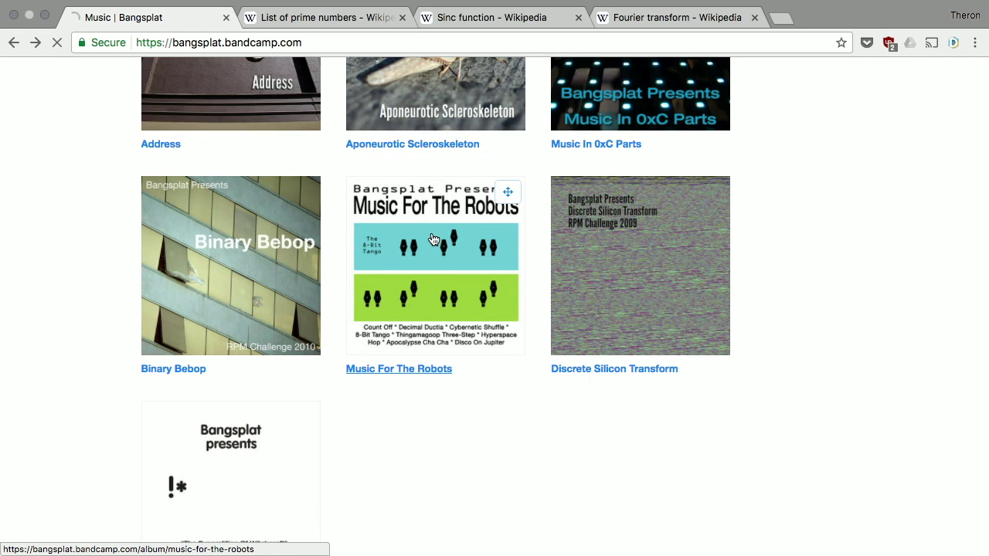
scroll(52, 391, "down", 3)
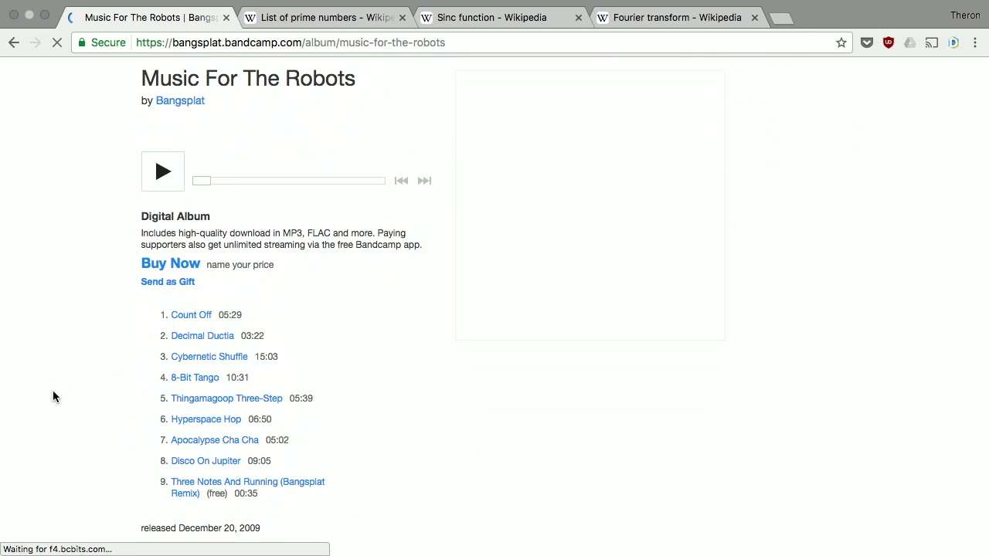
scroll(53, 397, "down", 2)
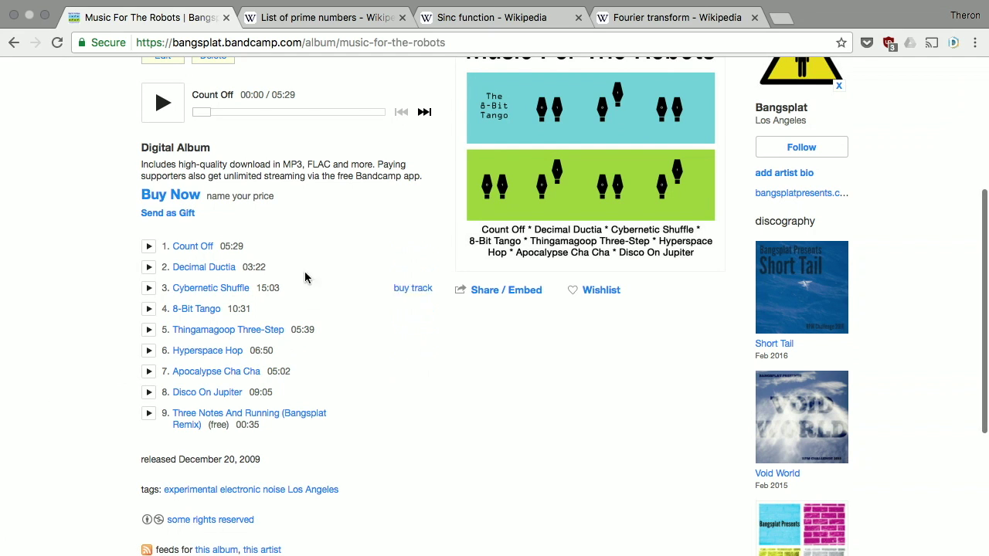
scroll(77, 270, "up", 3)
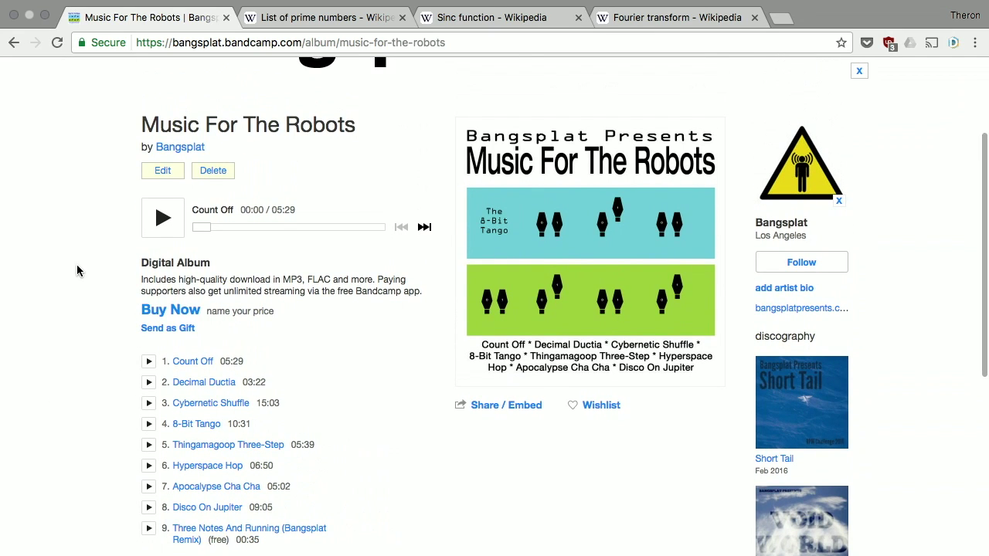
scroll(77, 271, "down", 1)
scroll(76, 271, "down", 1)
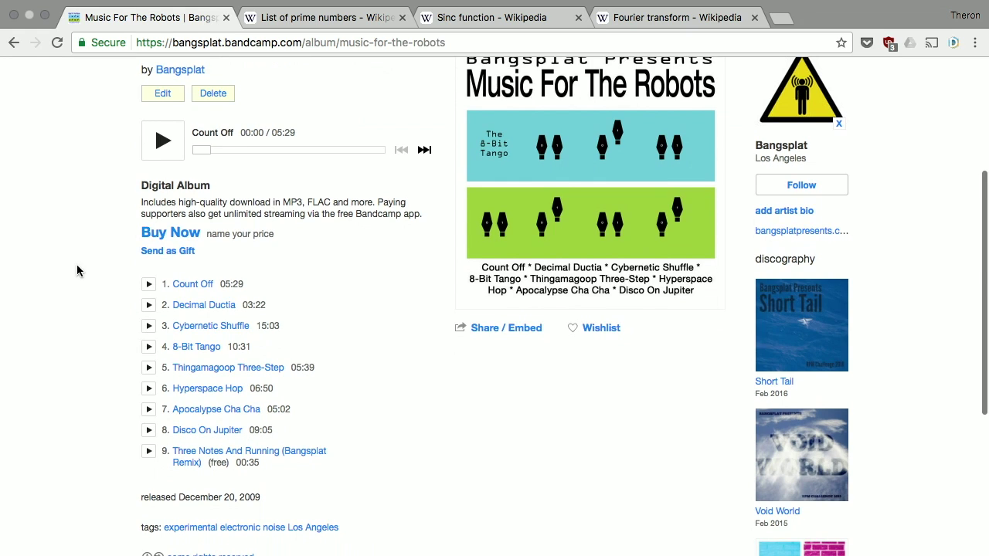
left_click(12, 42)
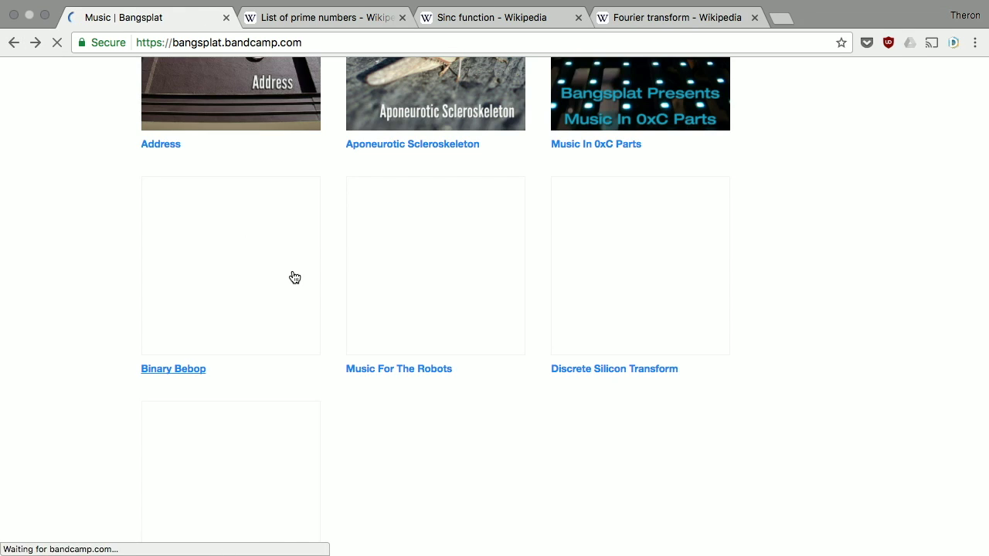
Look over the complete Bangsplat discography from Short Tail to The Superstition Of Witchcraft.
scroll(293, 276, "up", 5)
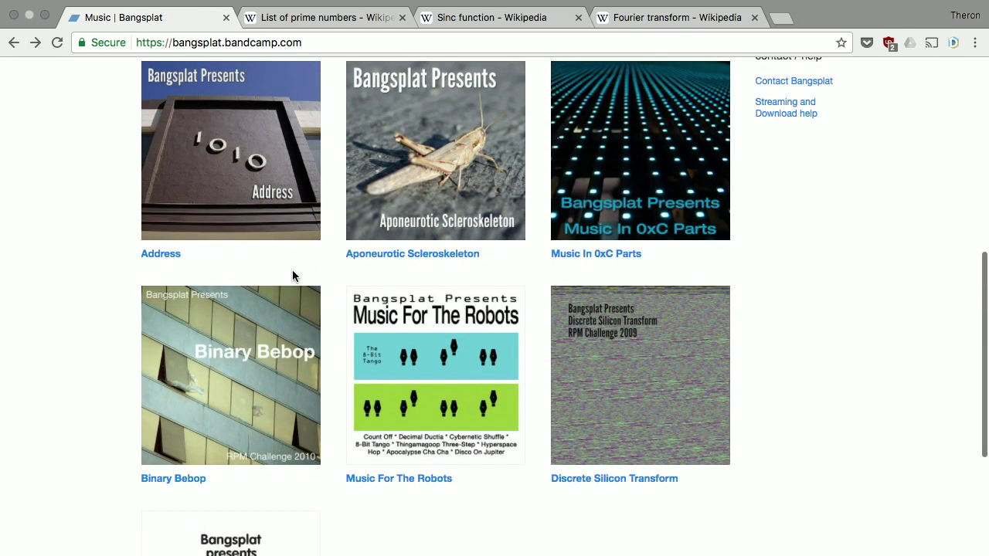
scroll(292, 275, "up", 10)
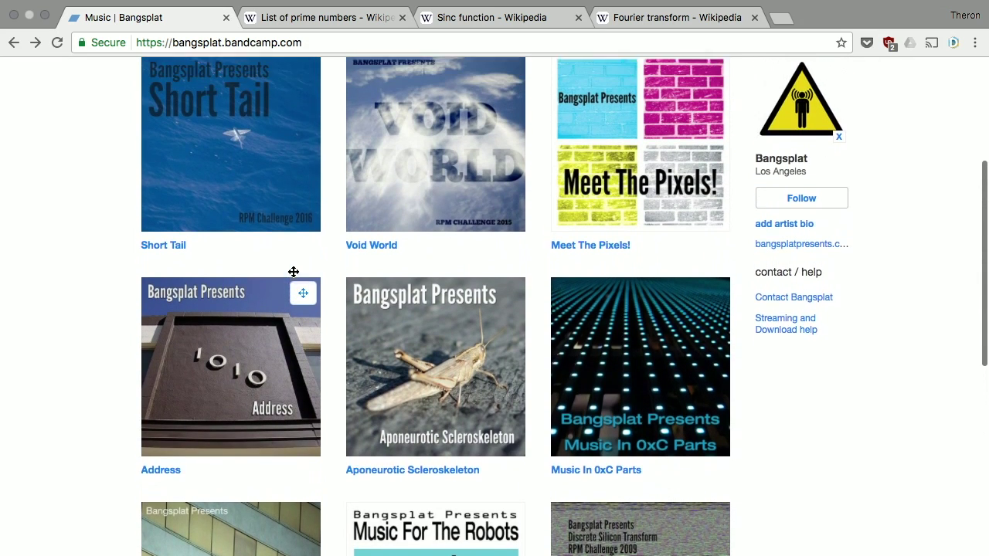
scroll(293, 274, "down", 4)
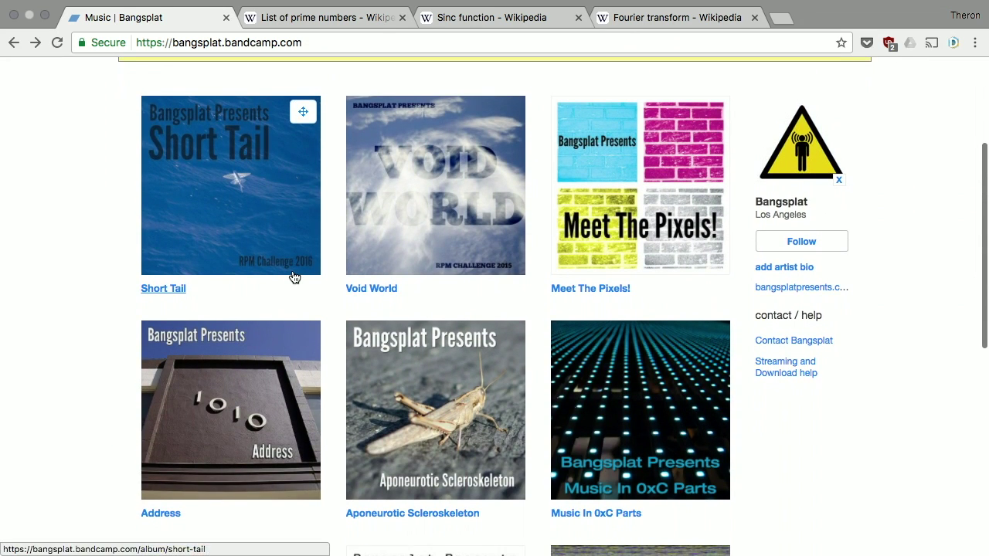
scroll(74, 360, "down", 2)
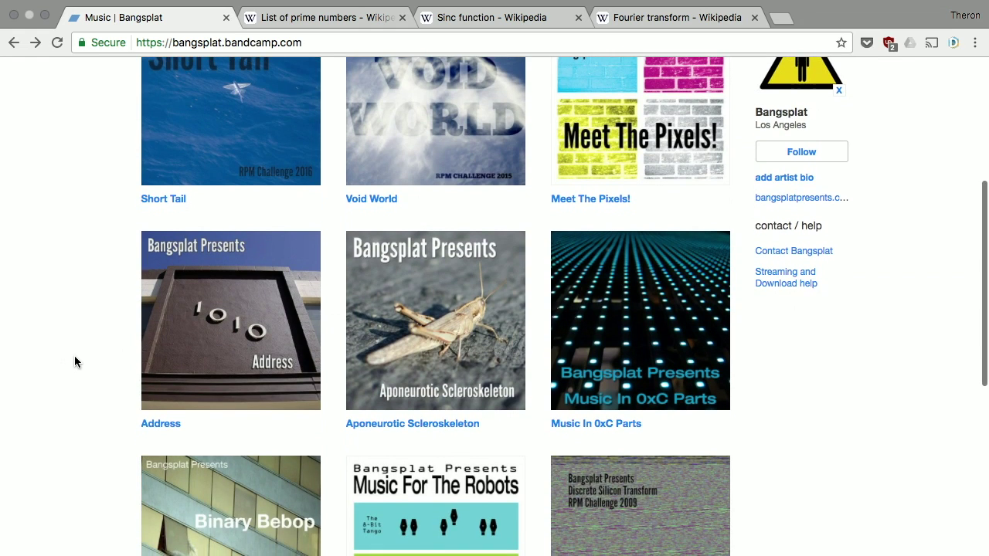
scroll(74, 360, "down", 8)
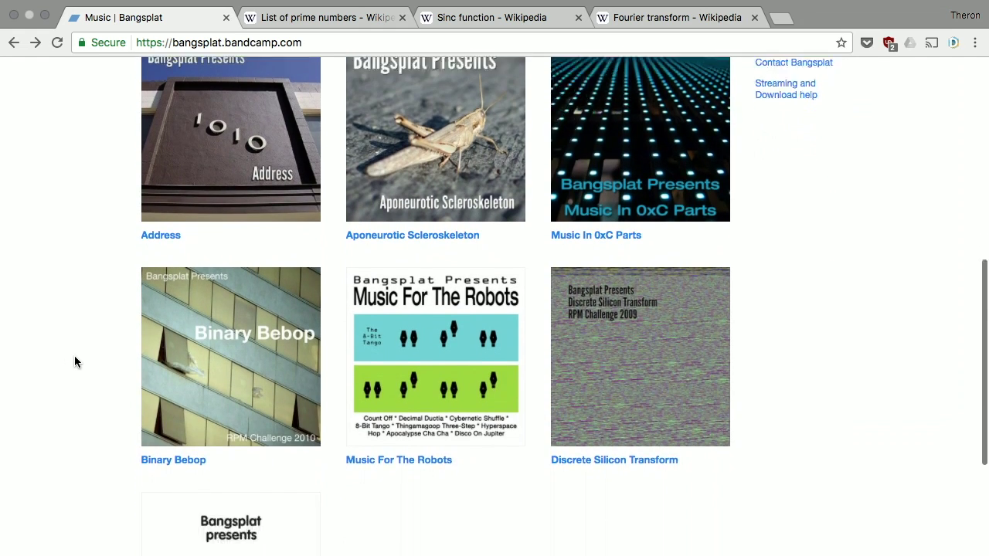
scroll(74, 362, "down", 2)
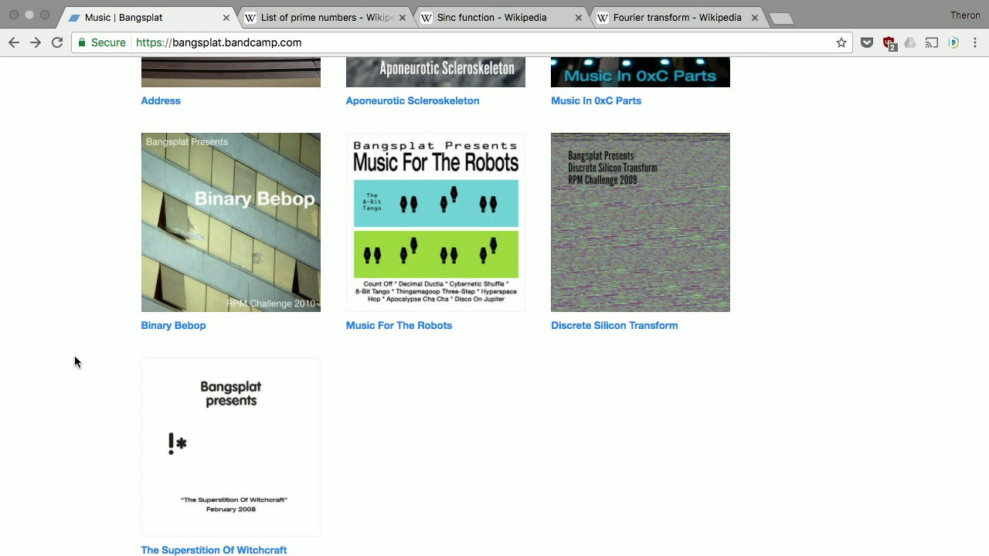
scroll(74, 361, "up", 10)
scroll(74, 361, "up", 2)
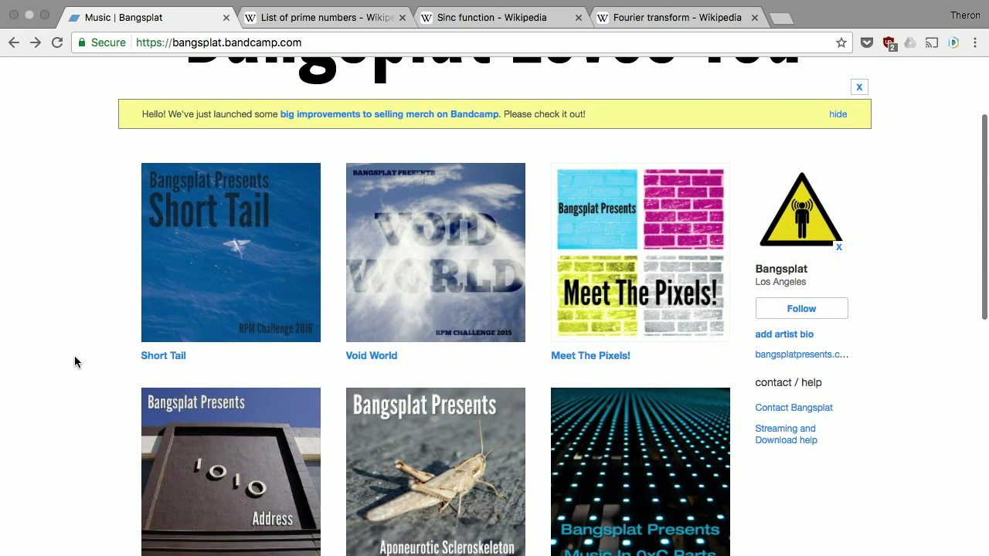
scroll(74, 360, "down", 2)
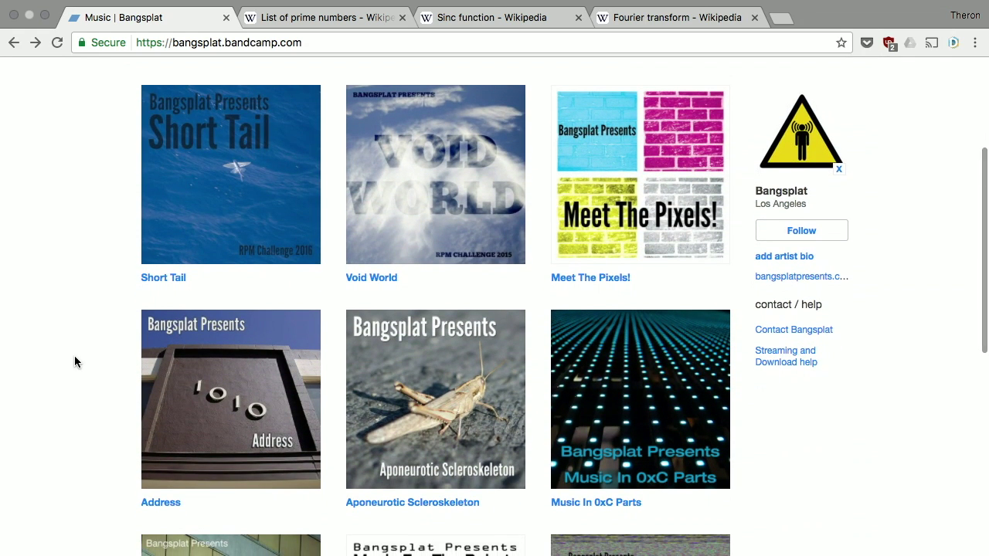